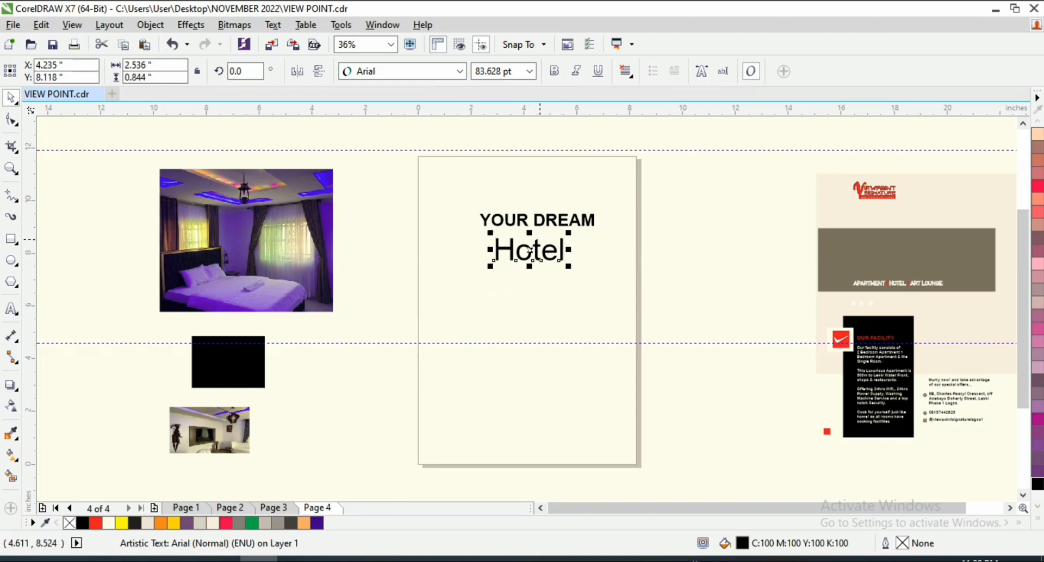
- Move the "YOUR DREAM" and "Hotel" texts lower on the page, keeping "Hotel" centred beneath with a small gap
scroll(529, 251, up, 2)
scroll(520, 262, down, 2)
scroll(523, 260, up, 2)
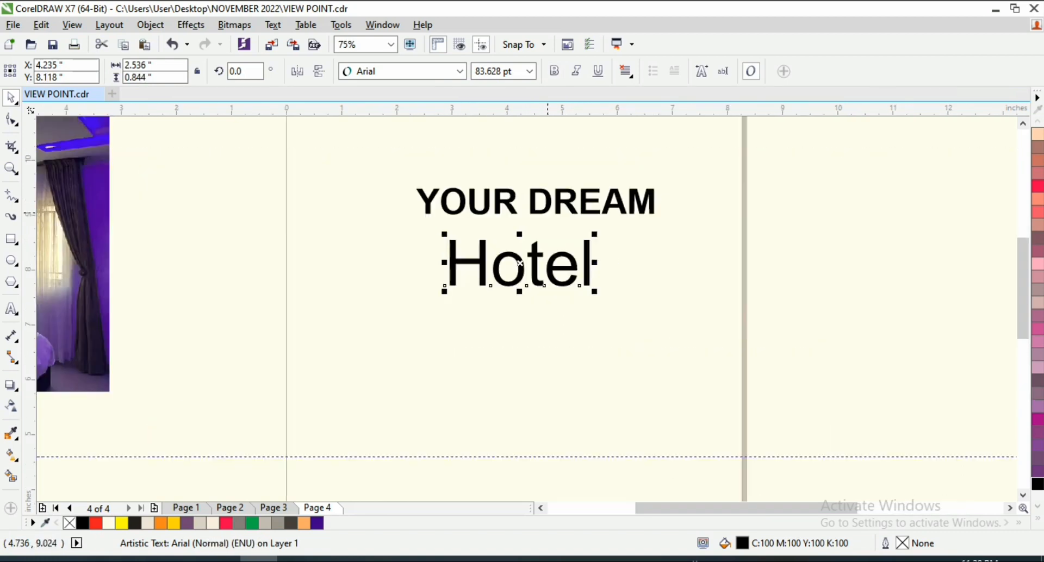
click(535, 202)
drag(537, 253, 539, 315)
drag(561, 194, 559, 255)
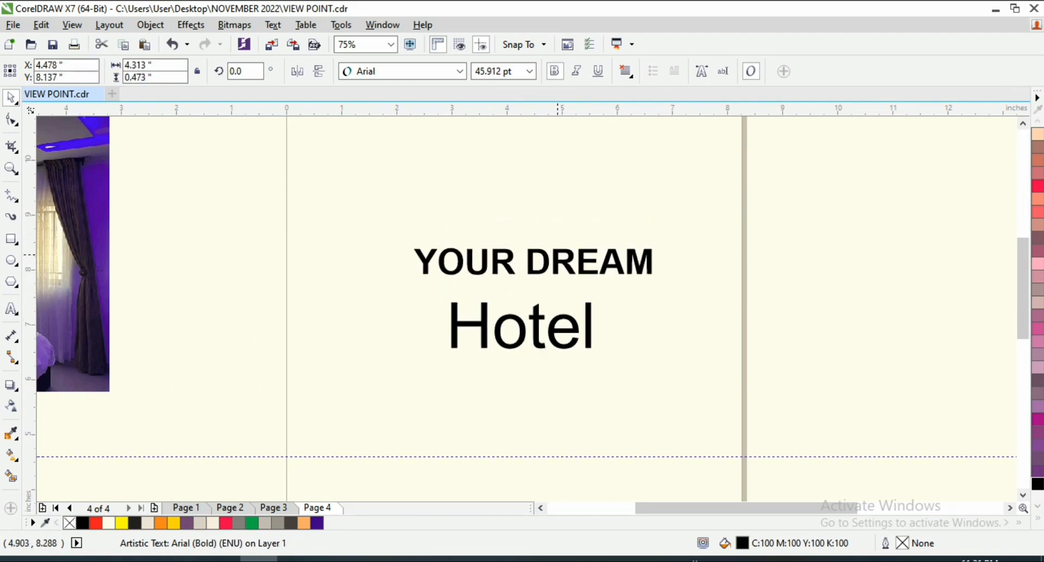
drag(532, 330, 518, 327)
- Set "YOUR DREAM" in Century Gothic (Bold) and shift it slightly up and left above "Hotel"
click(538, 265)
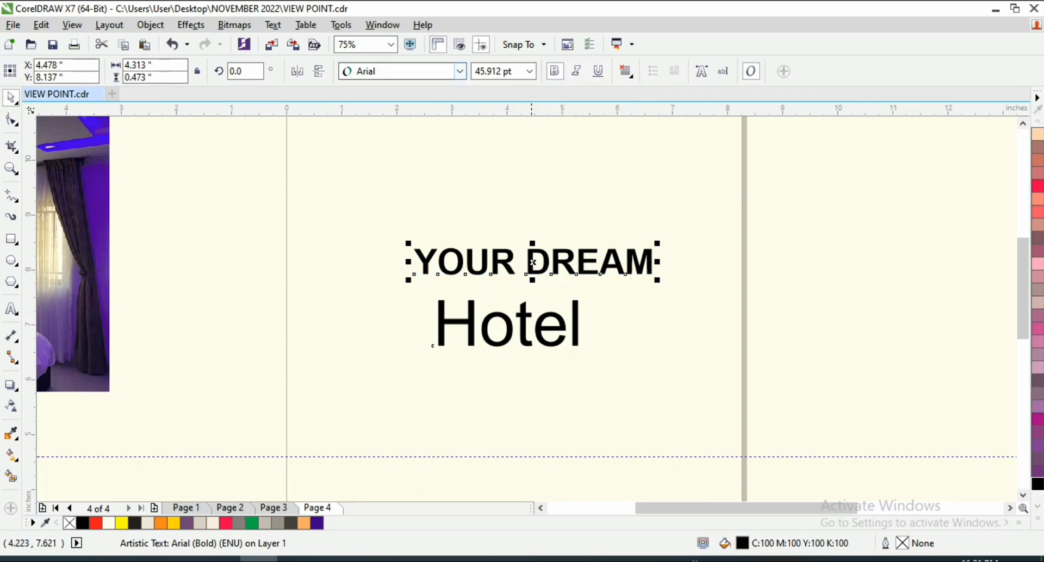
drag(532, 262, 516, 239)
click(459, 71)
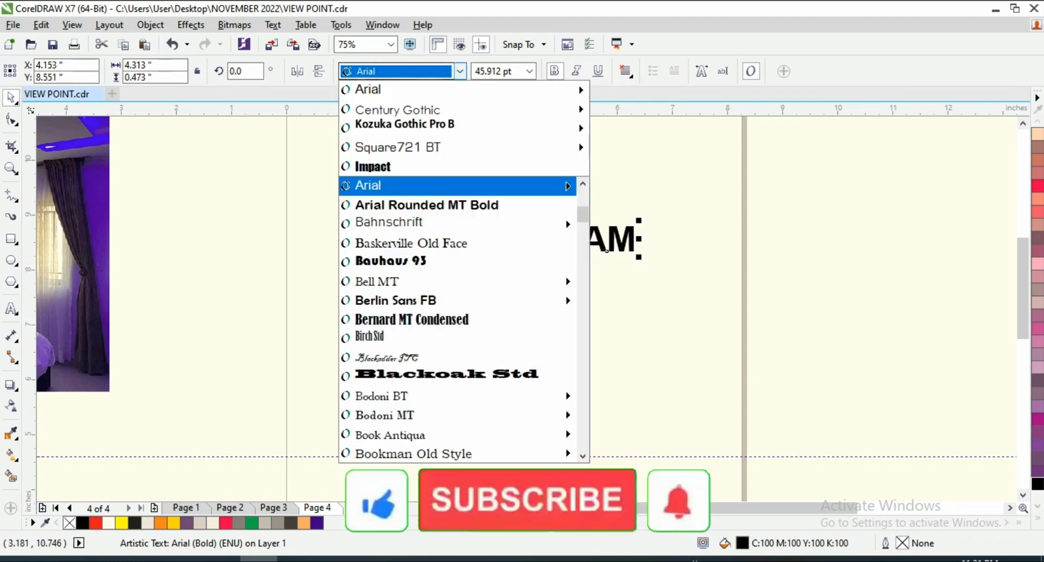
mouse_move(398, 110)
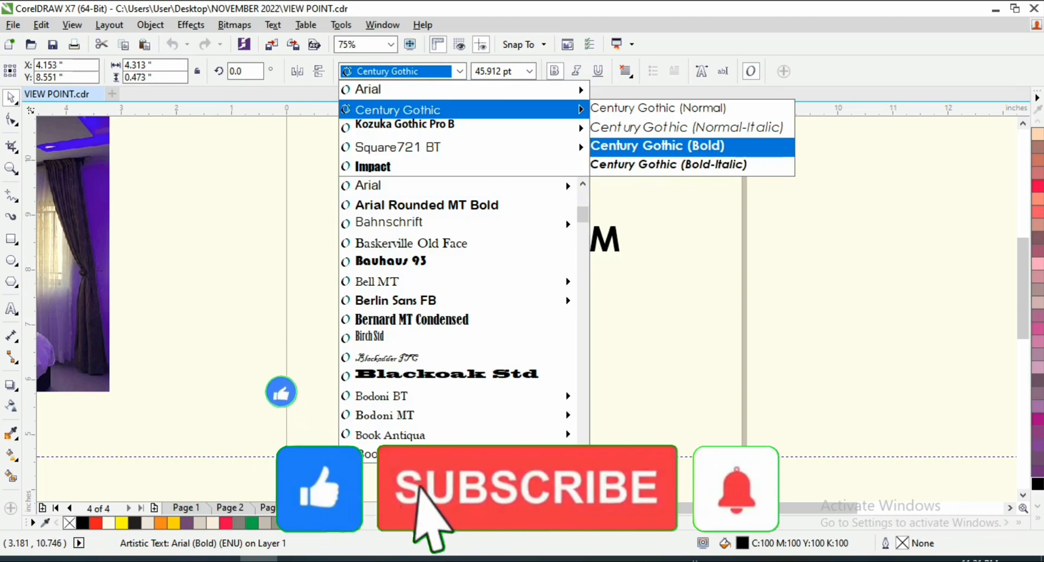
click(657, 145)
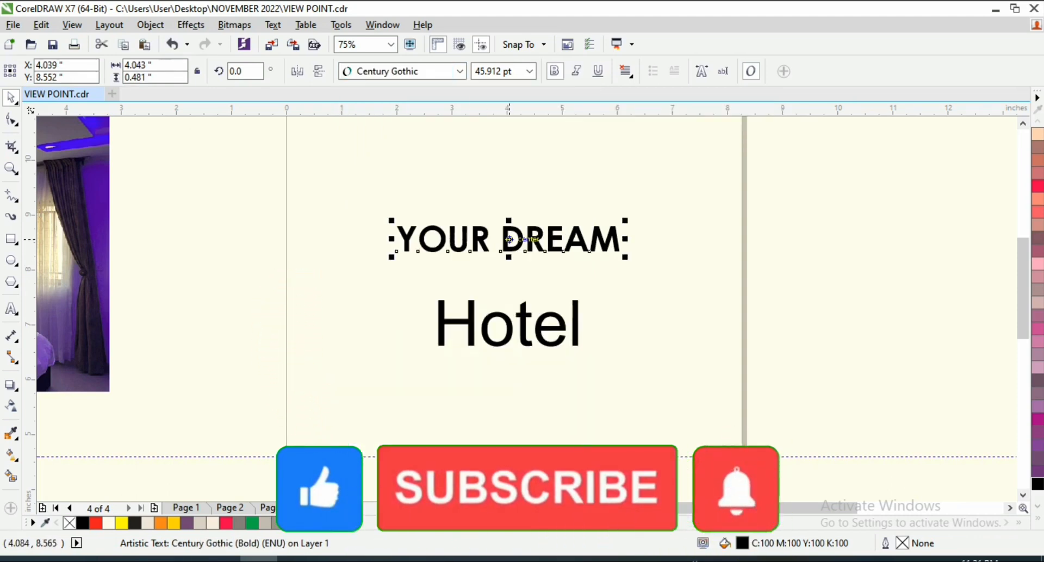
drag(512, 248, 497, 241)
click(507, 326)
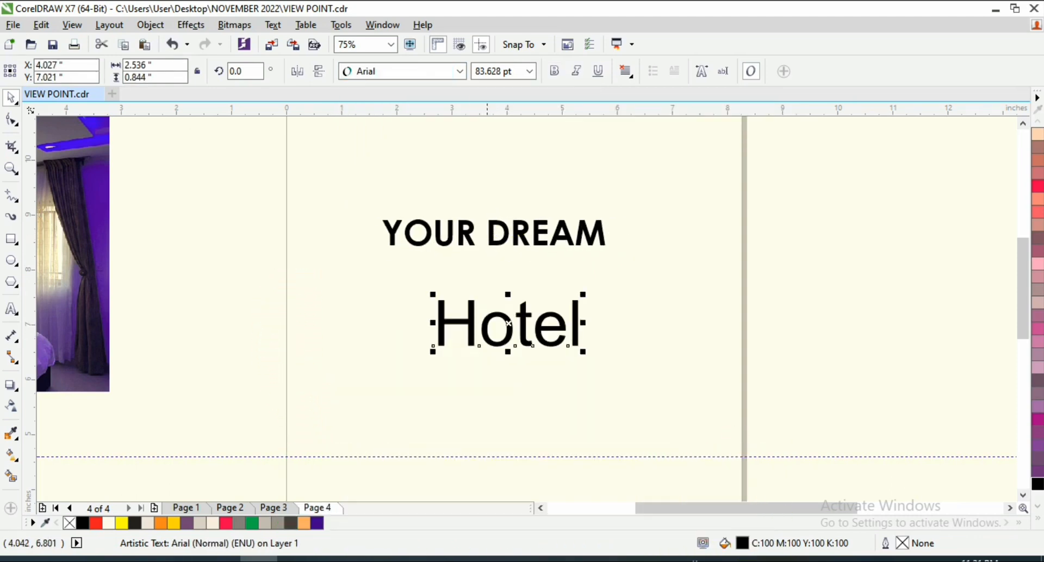
click(460, 72)
mouse_move(346, 147)
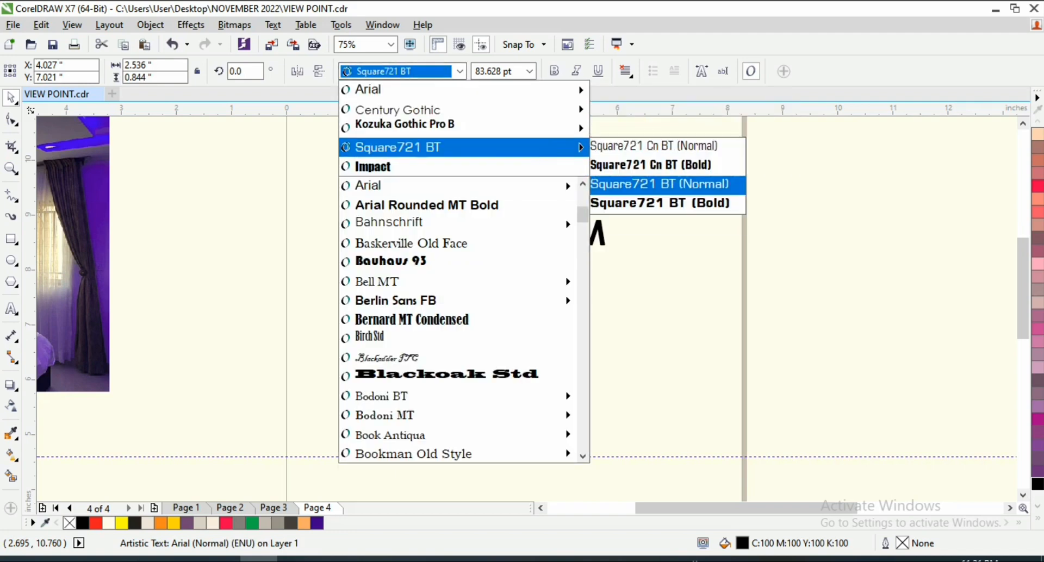
mouse_move(346, 128)
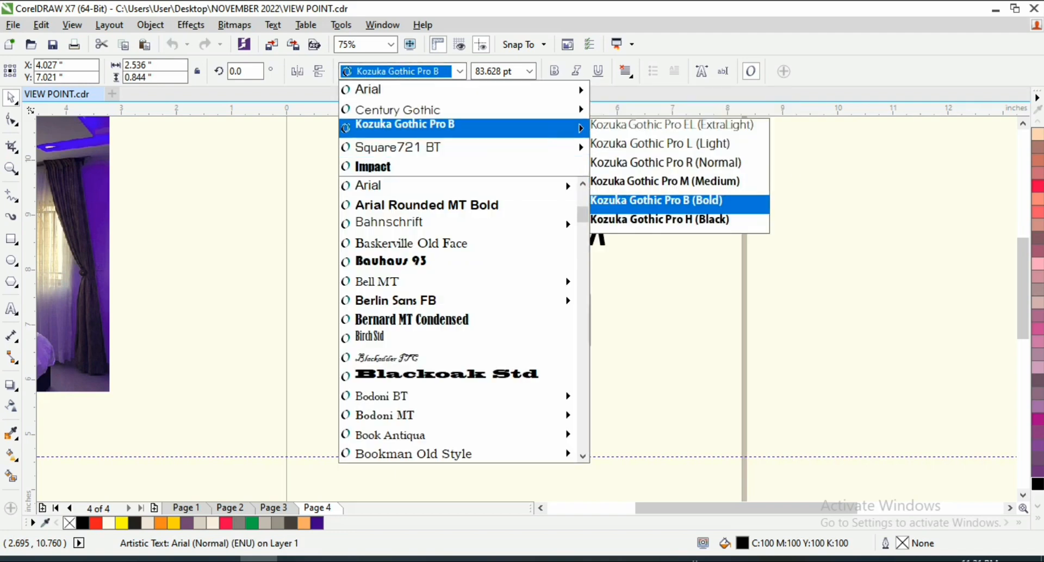
click(642, 174)
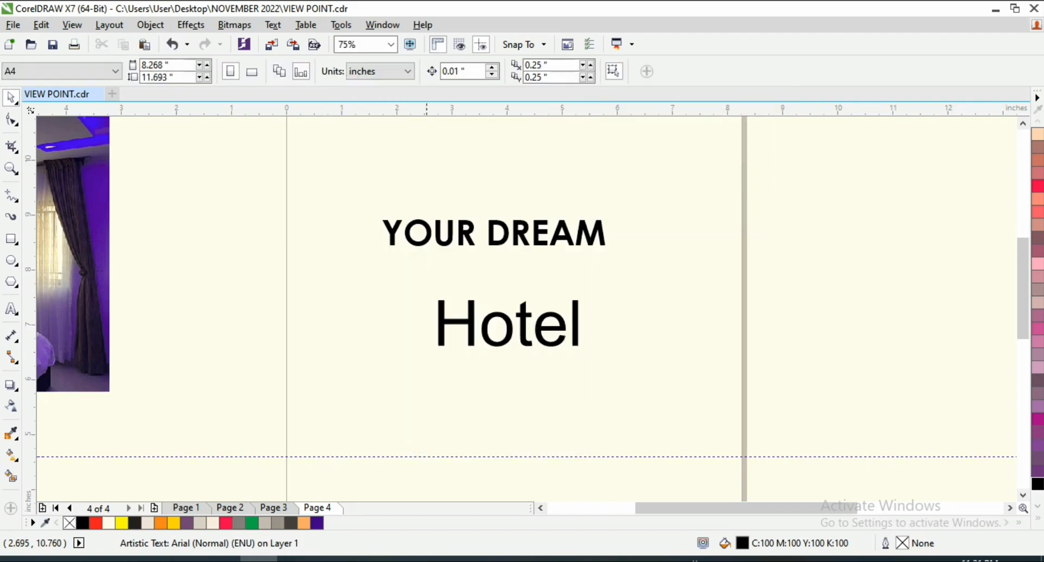
- Set "Hotel" in the Sun Deep font and tuck it up against the underside of "YOUR DREAM"
click(511, 320)
click(460, 71)
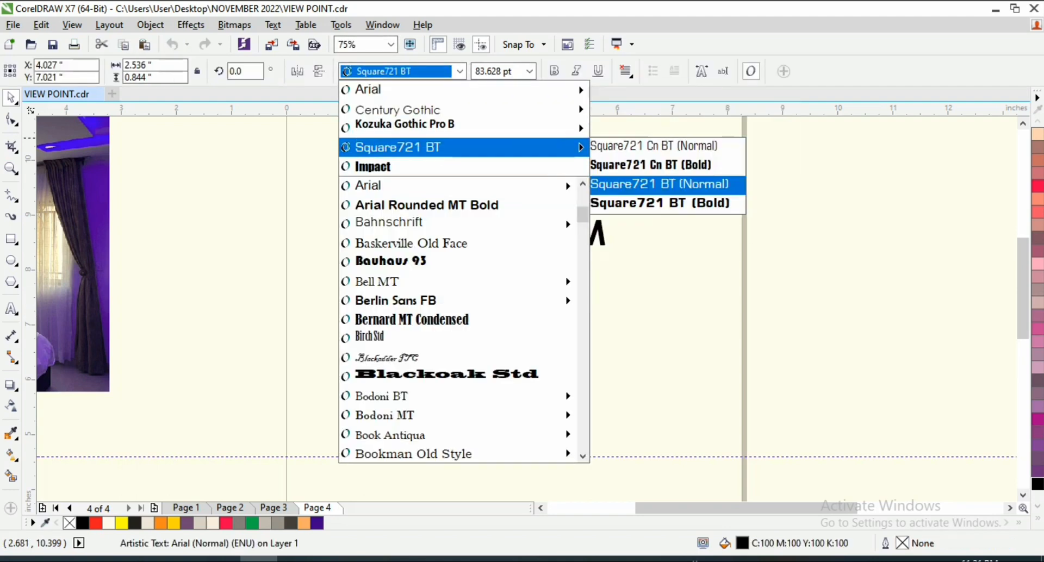
mouse_move(346, 185)
scroll(392, 188, down, 13)
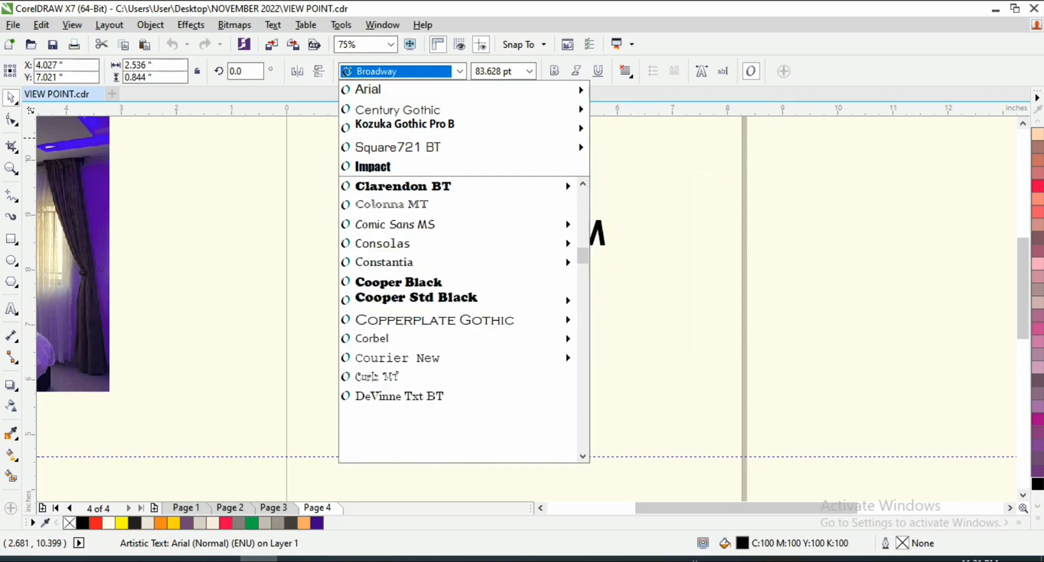
scroll(392, 188, up, 7)
scroll(392, 201, down, 1)
scroll(346, 206, down, 12)
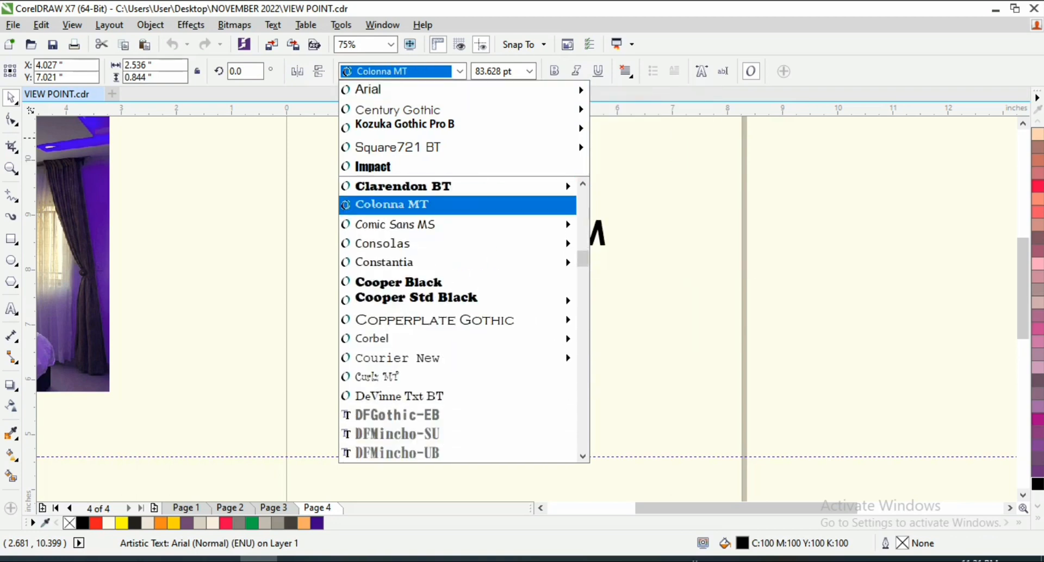
scroll(346, 205, down, 15)
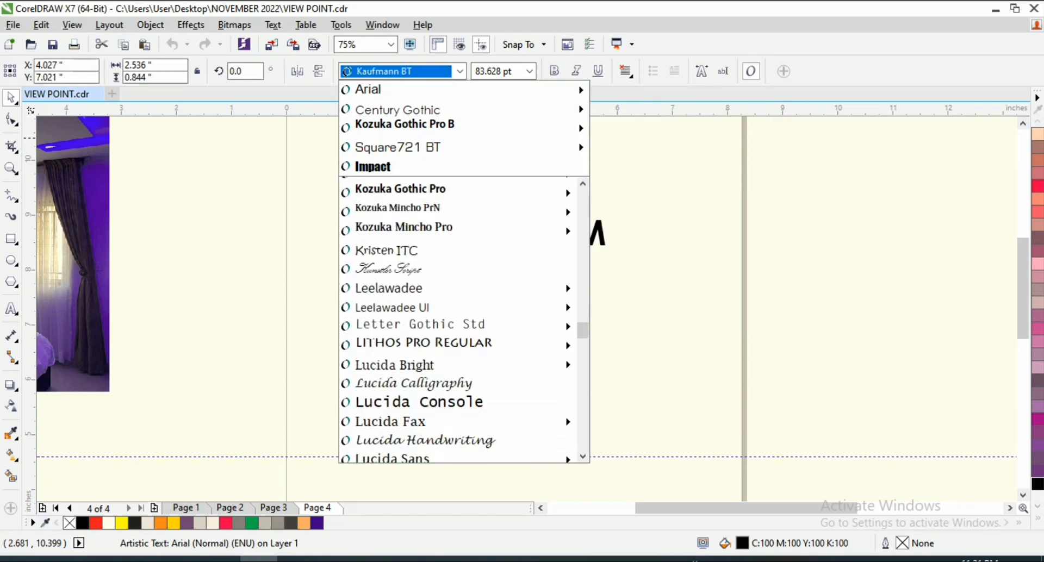
scroll(346, 205, down, 15)
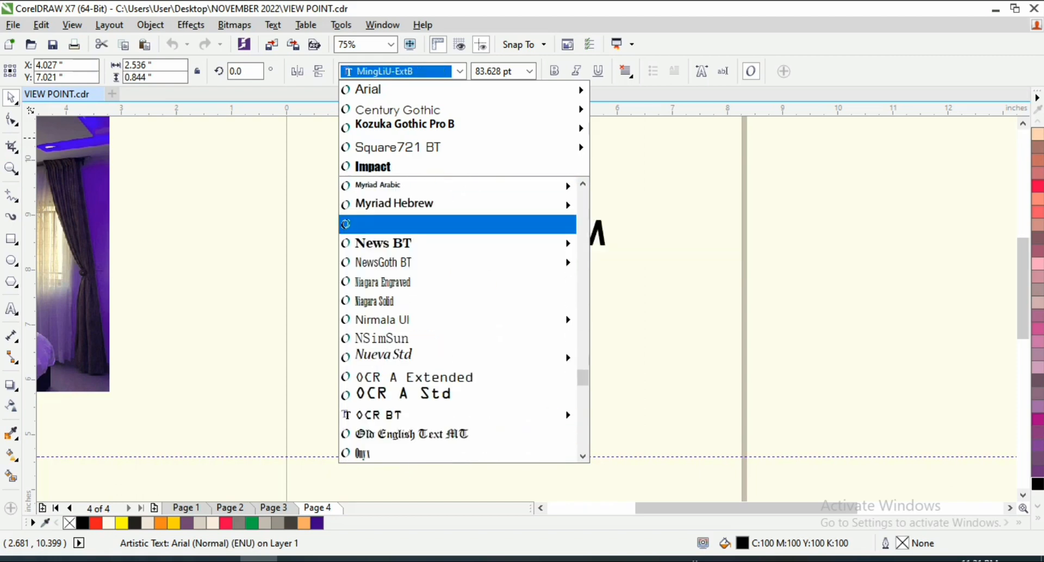
scroll(346, 370, down, 8)
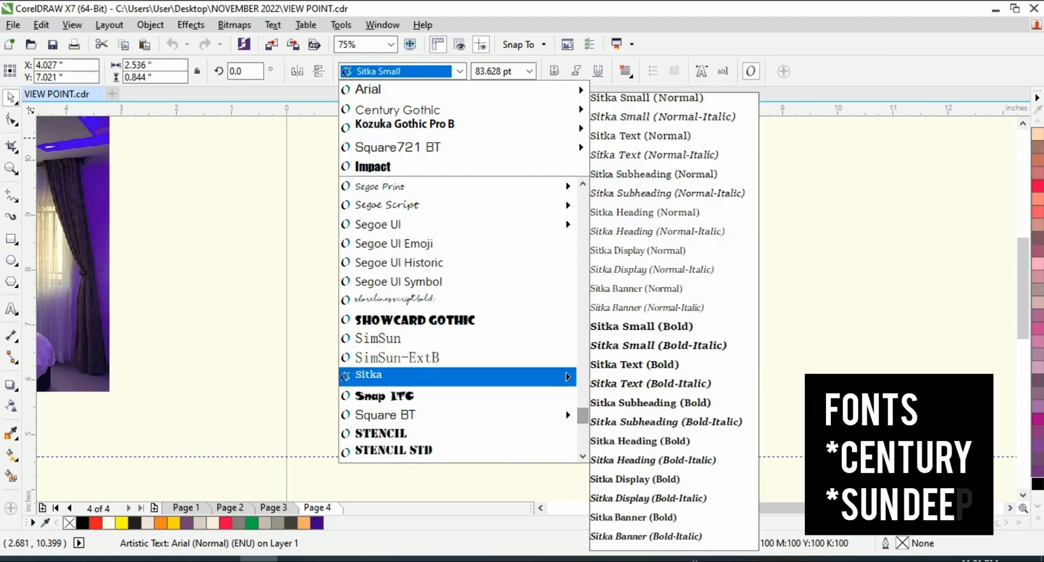
scroll(346, 376, down, 3)
click(344, 357)
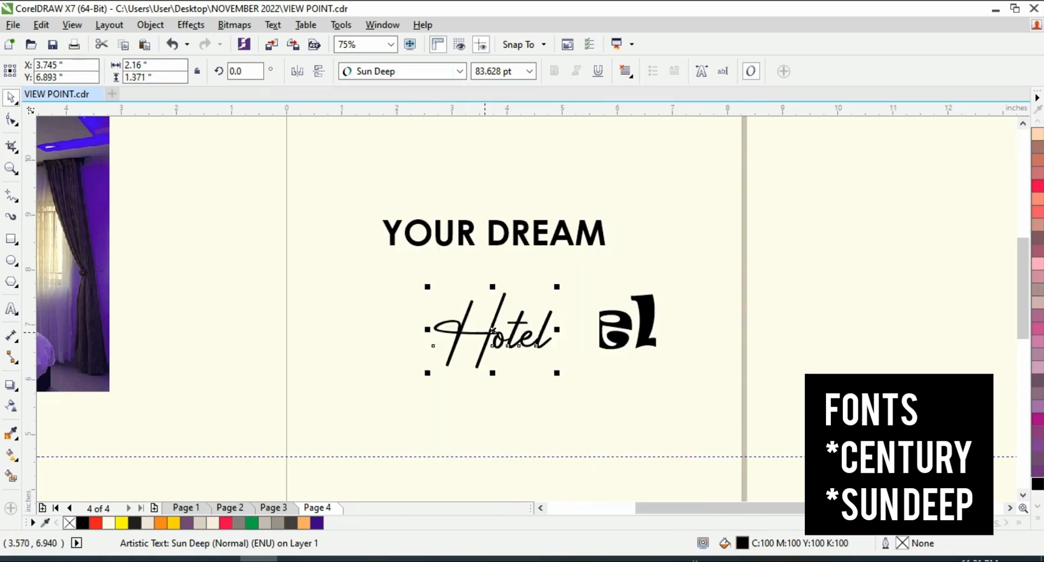
drag(493, 330, 451, 280)
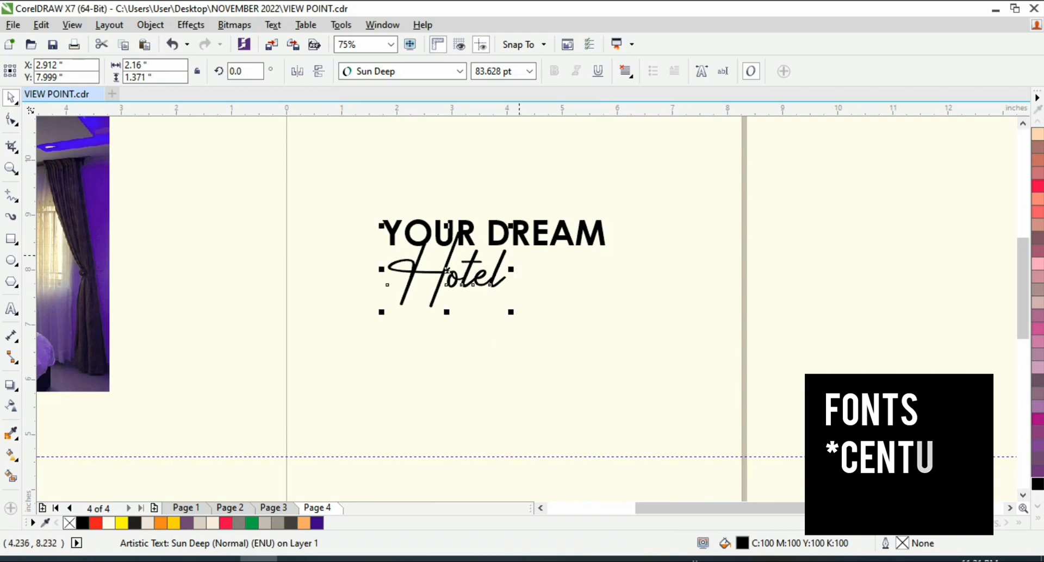
scroll(516, 253, down, 1)
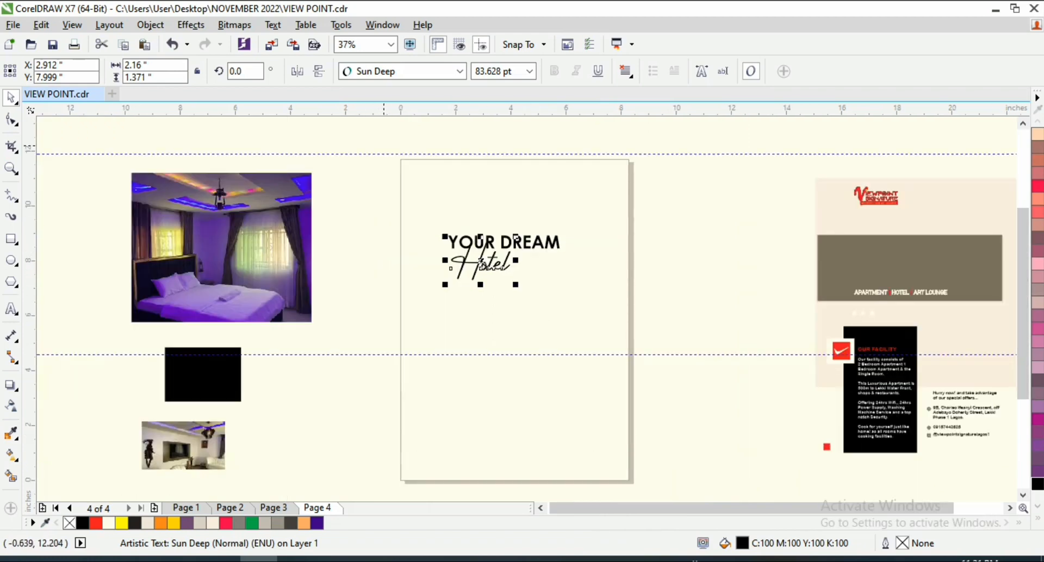
click(386, 157)
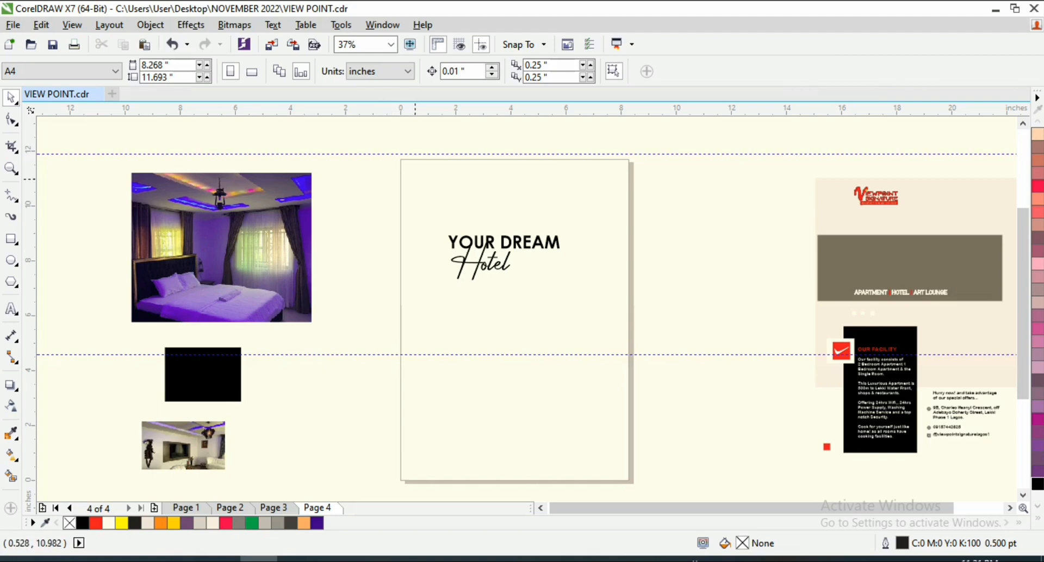
key(z)
drag(499, 250, 613, 343)
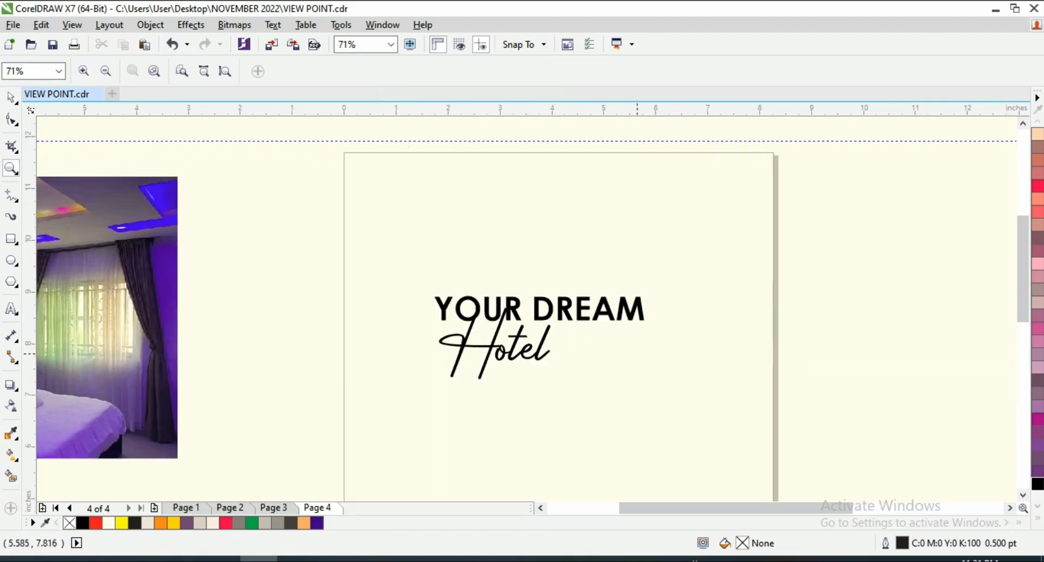
key(F3)
key(space)
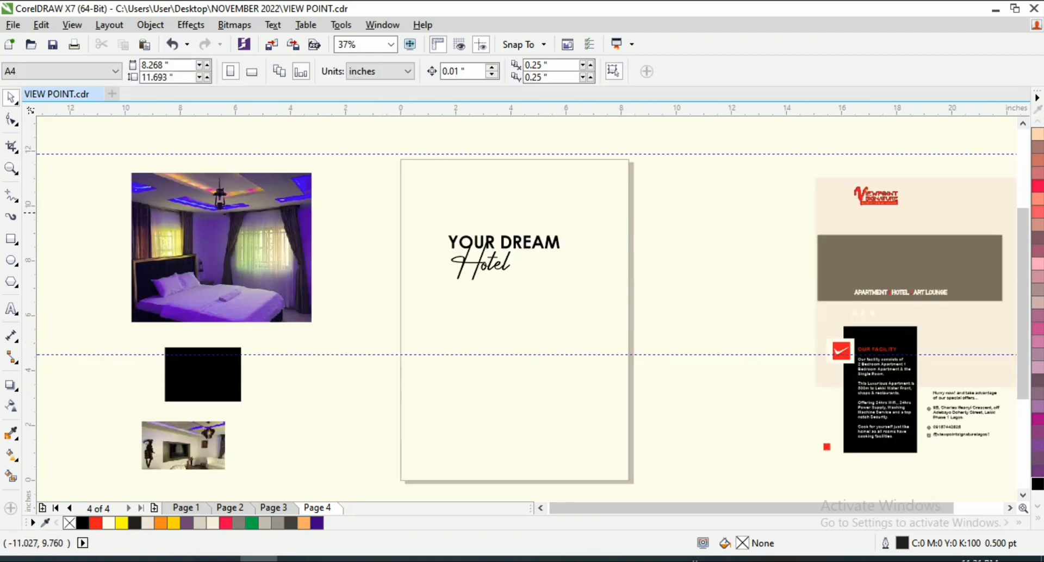
- Draw a rectangle about 7.25 by 3.19 inches around the headline texts and move it off the page to its right
click(11, 239)
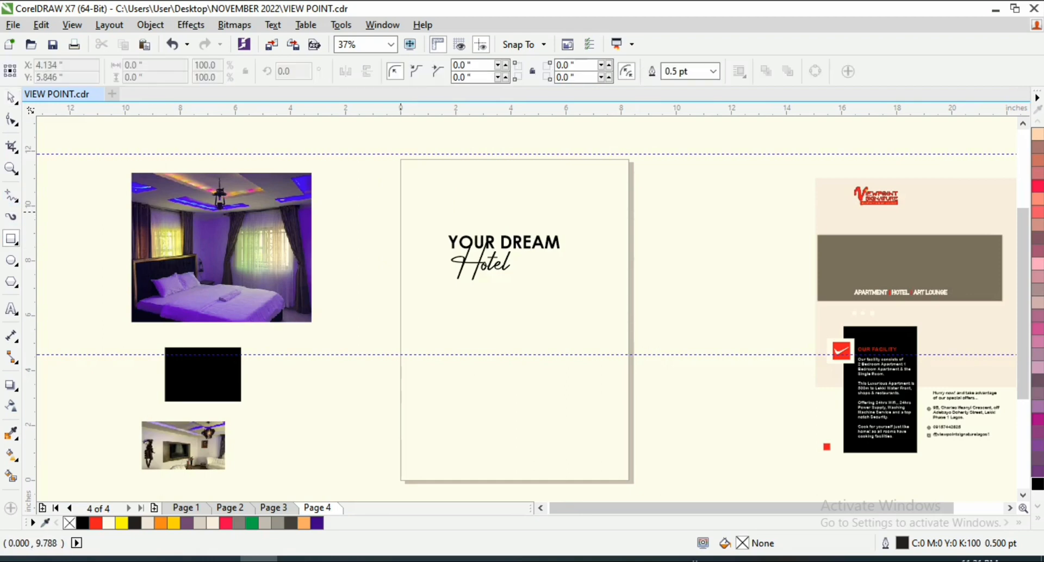
drag(402, 211, 602, 300)
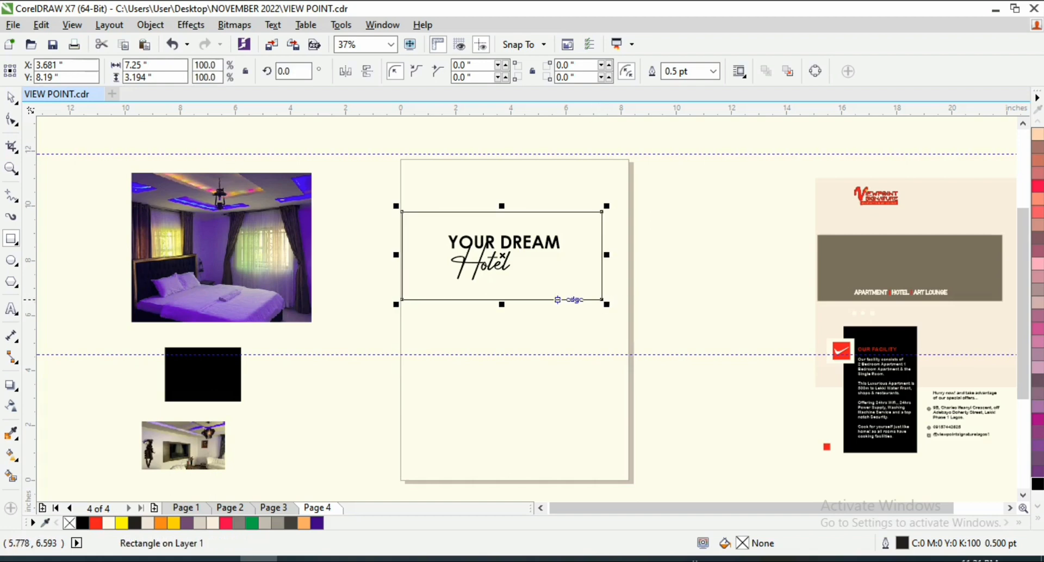
drag(261, 298, 256, 296)
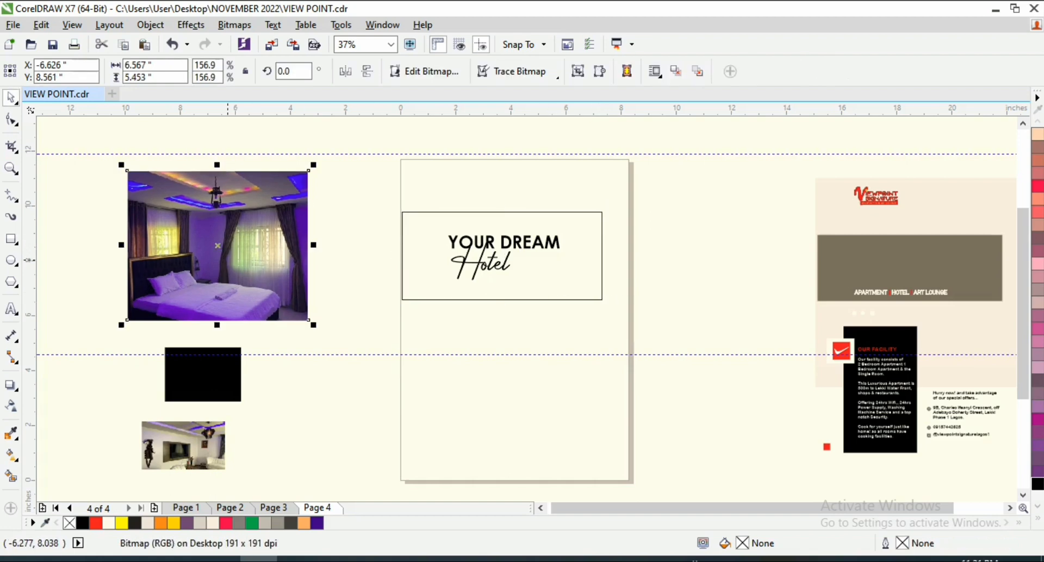
drag(405, 299, 670, 329)
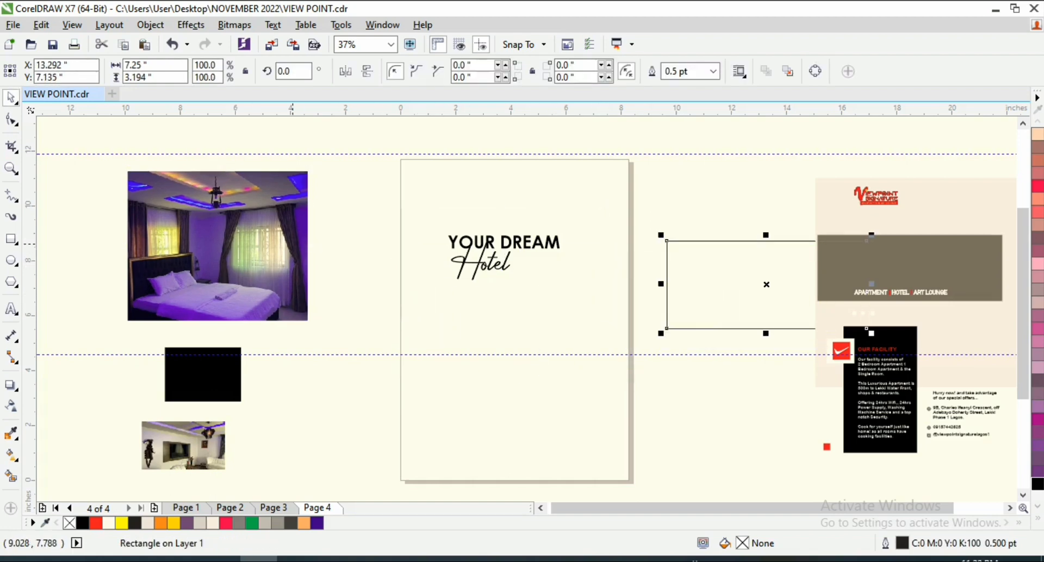
- Reposition "YOUR DREAM" higher and place "Hotel" beneath it so that the two texts no longer overlap
scroll(538, 250, up, 2)
click(531, 244)
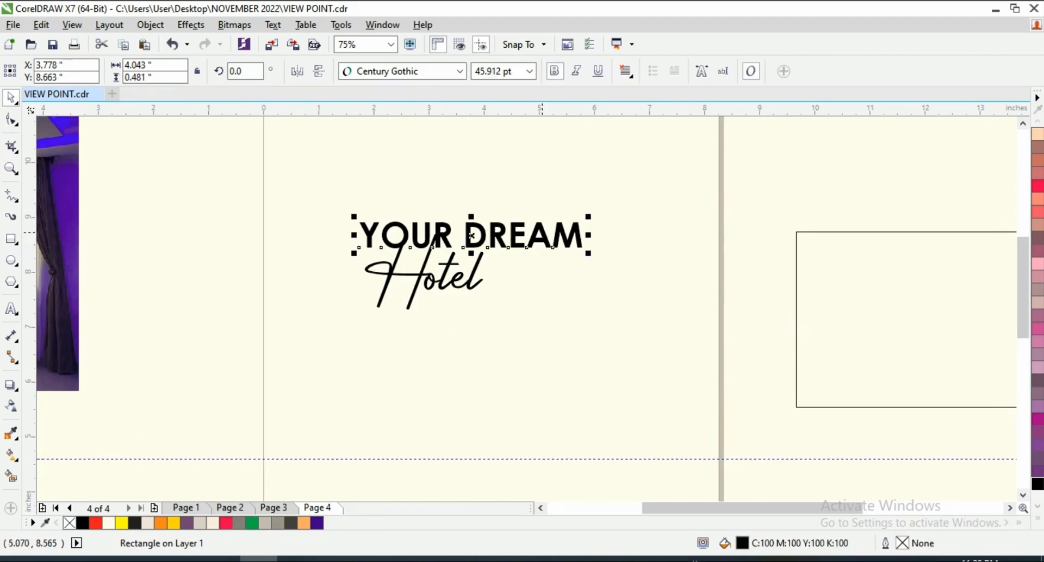
mouse_move(521, 243)
mouse_down()
mouse_move(517, 213)
mouse_move(528, 235)
mouse_up()
drag(459, 278, 469, 297)
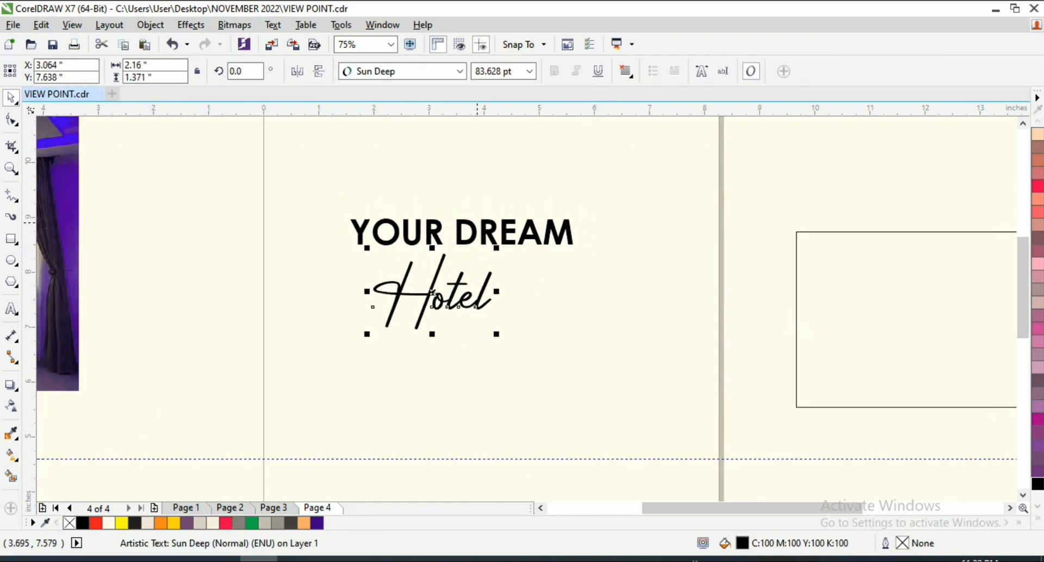
drag(484, 242, 484, 223)
drag(456, 294, 457, 283)
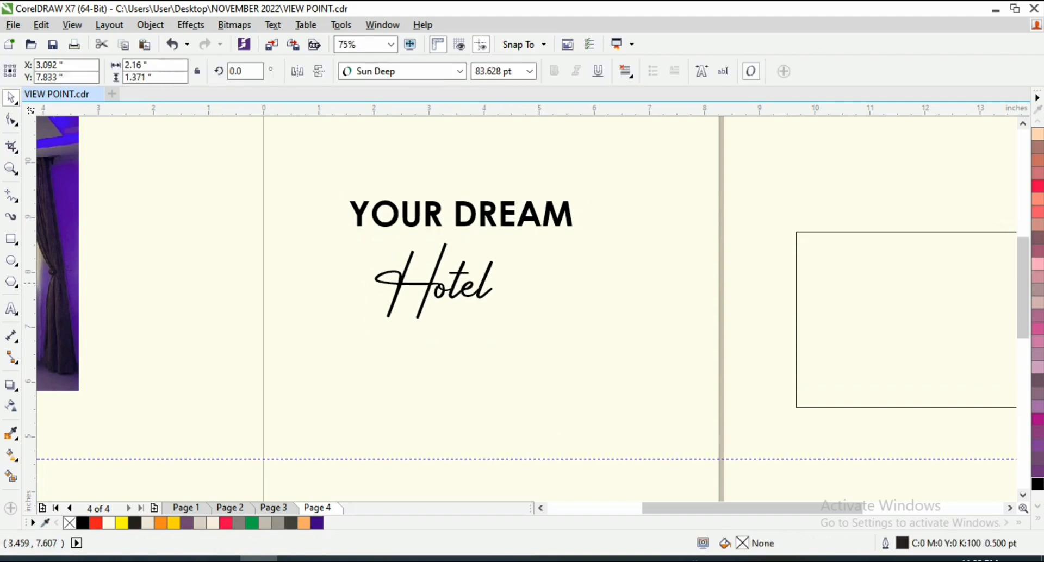
- Place the purple bedroom photo on the upper part of the page, flush with the page's right edge
scroll(440, 268, down, 1)
drag(171, 235, 492, 267)
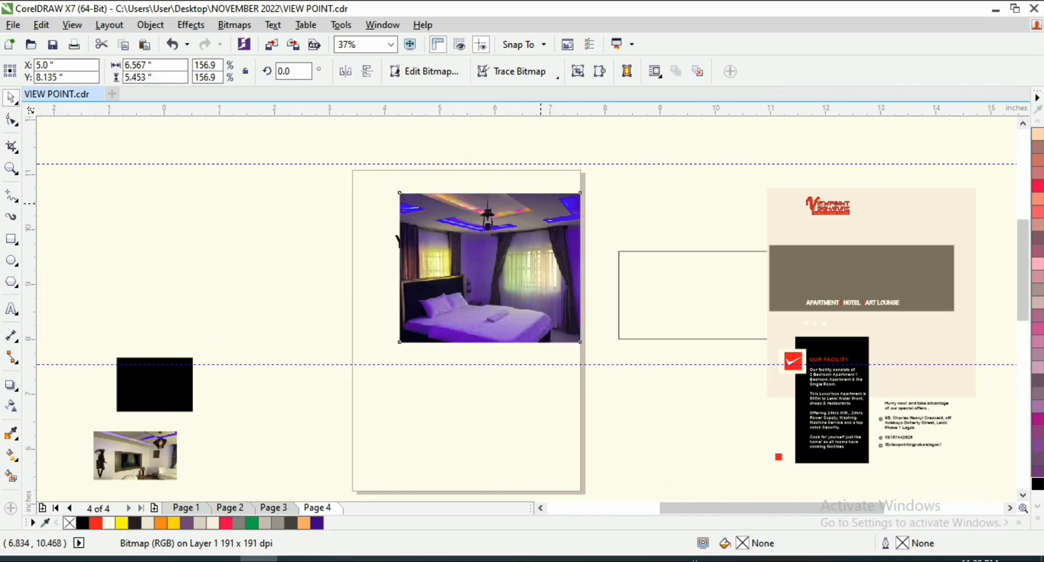
scroll(544, 208, up, 1)
drag(595, 191, 594, 190)
scroll(594, 190, down, 2)
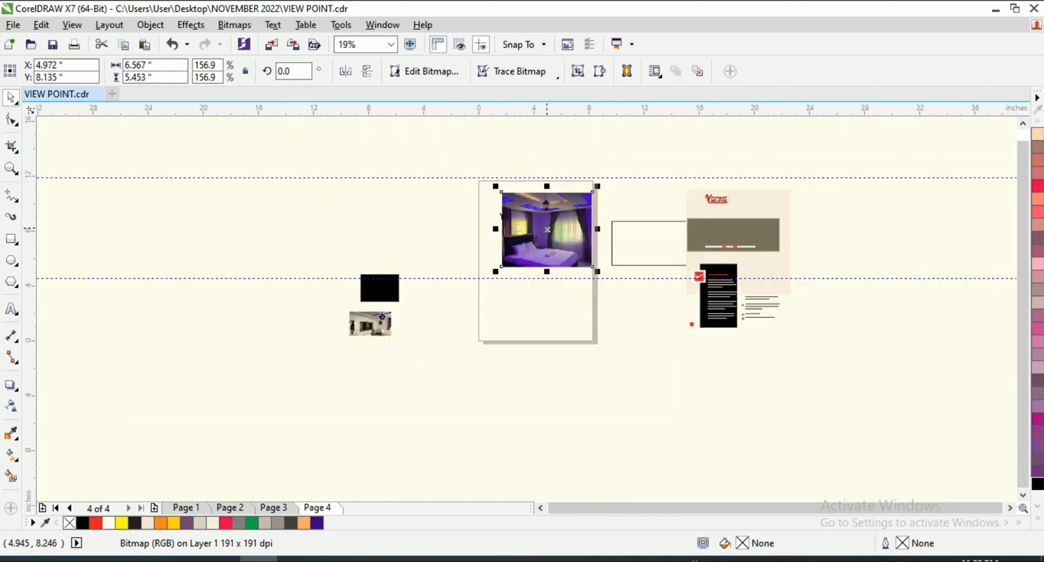
scroll(547, 230, up, 1)
- Bring the "YOUR DREAM" and "Hotel" texts in front of the bedroom photo and move both just below it
drag(601, 260, 606, 274)
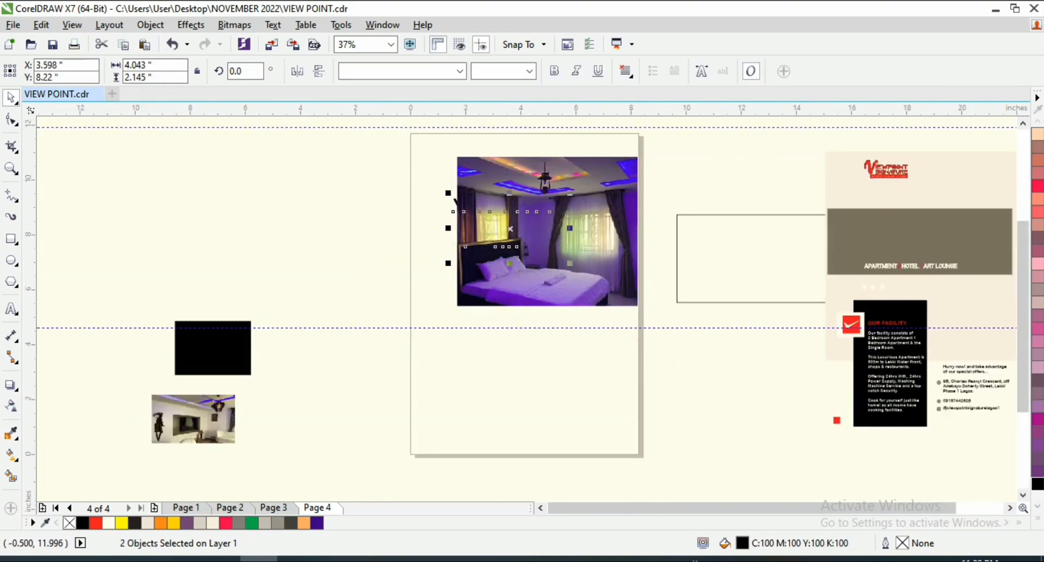
click(150, 25)
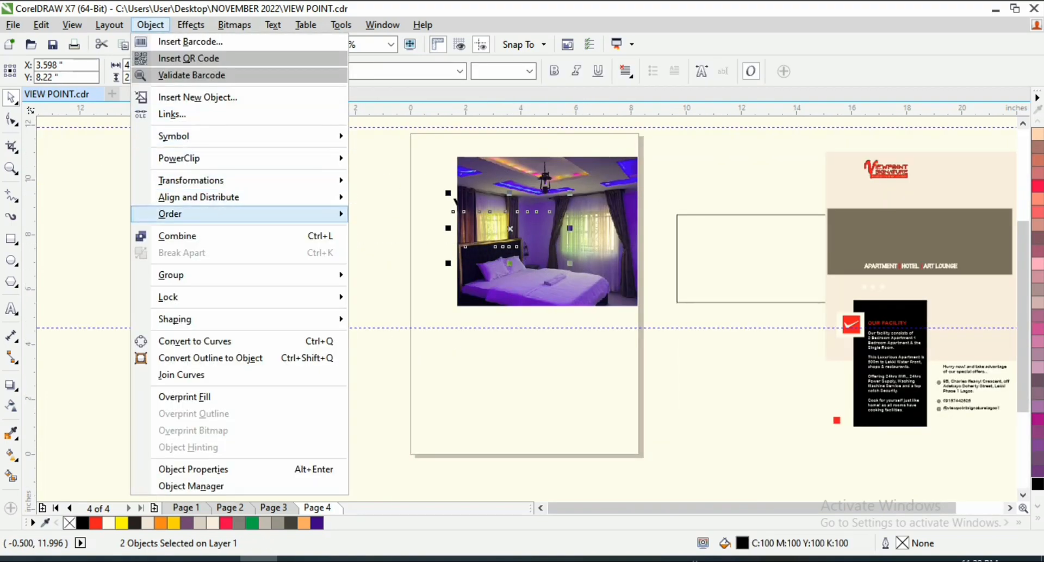
mouse_move(170, 213)
click(410, 215)
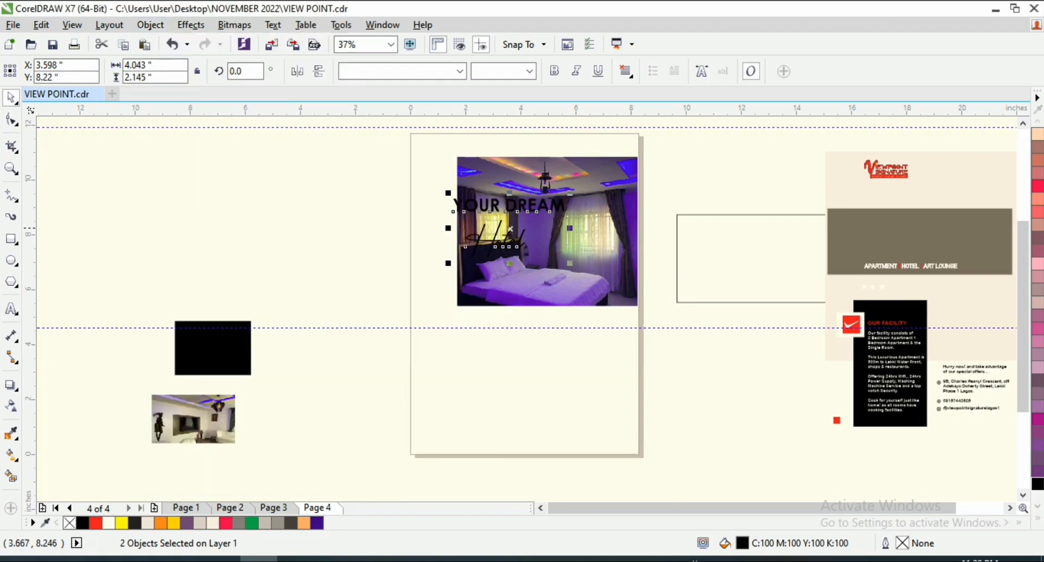
drag(506, 229, 516, 350)
- Move the unfilled rectangle onto the bedroom photo, flush with the page's left edge, and reduce its height to about 2.68 inches
click(716, 266)
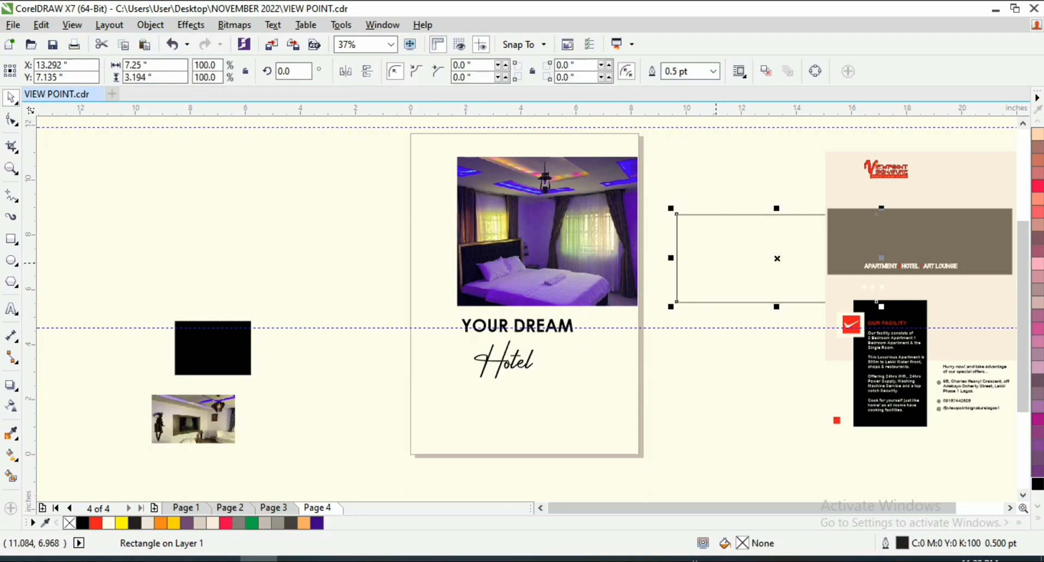
drag(717, 266, 511, 237)
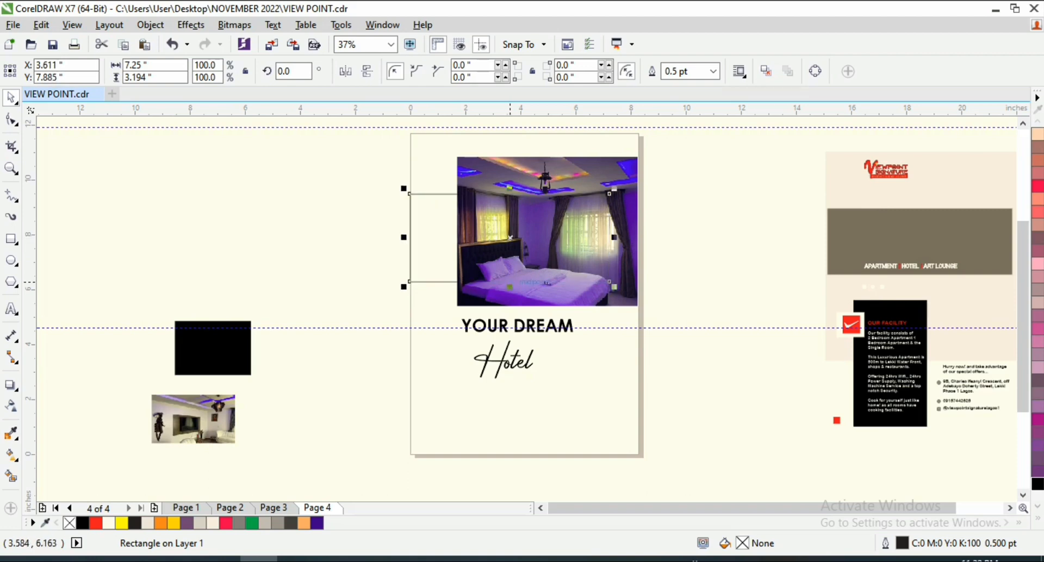
drag(509, 285, 509, 272)
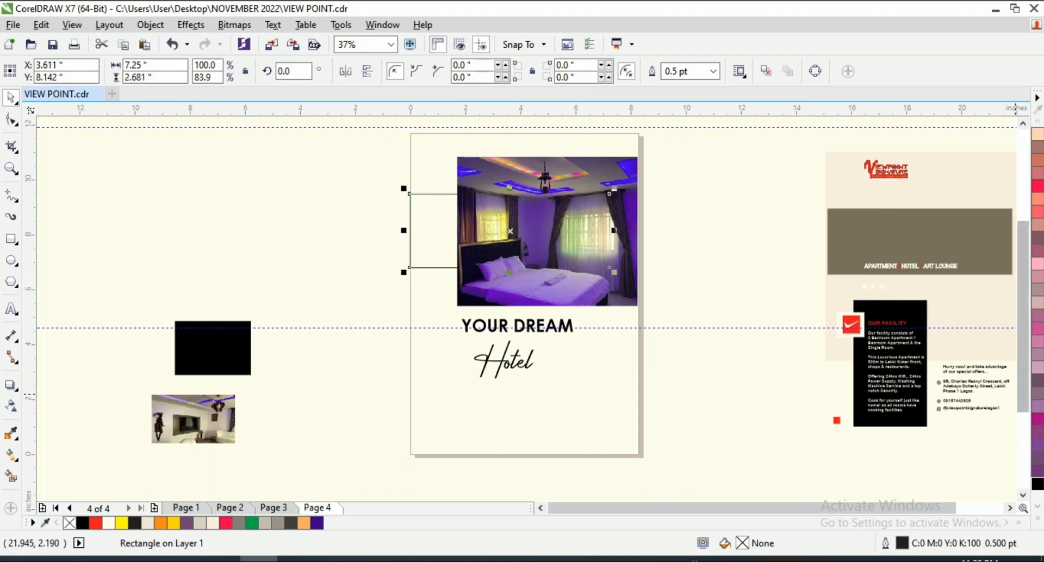
- Fill the rectangle with black, bring it in front of the bedroom photo and shift it slightly lower
click(1038, 484)
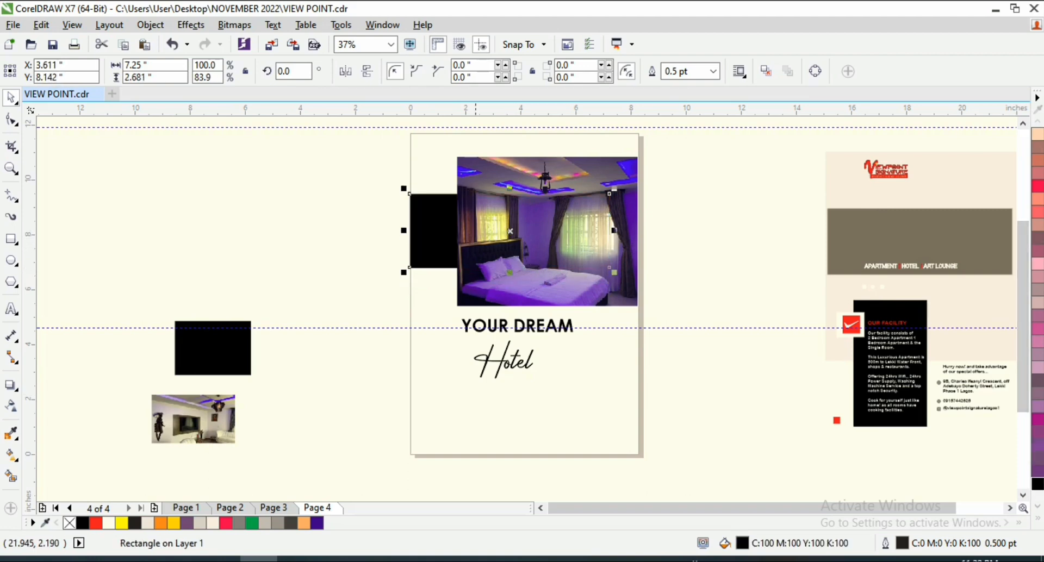
click(150, 24)
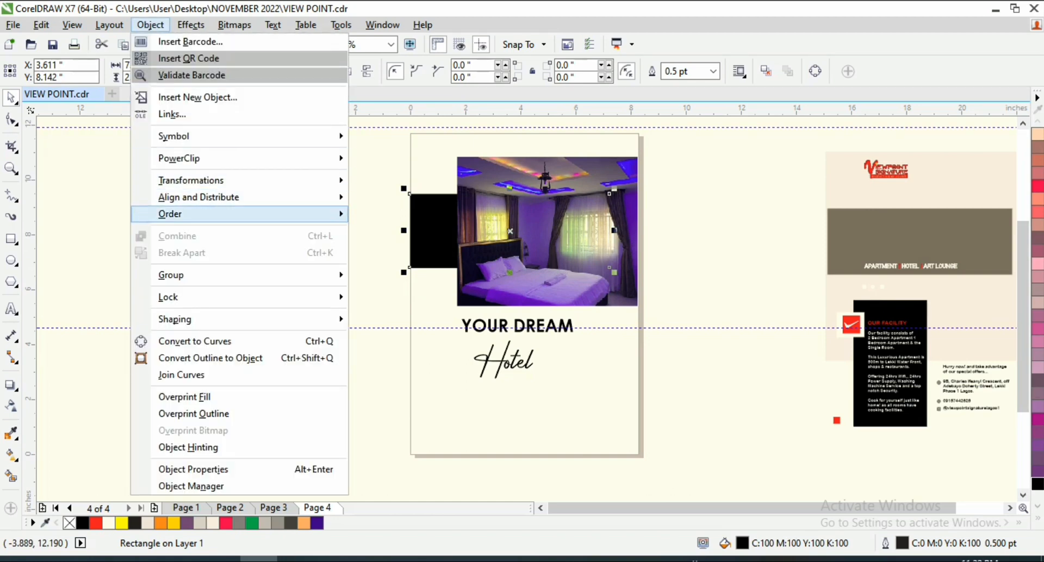
mouse_move(217, 213)
click(410, 215)
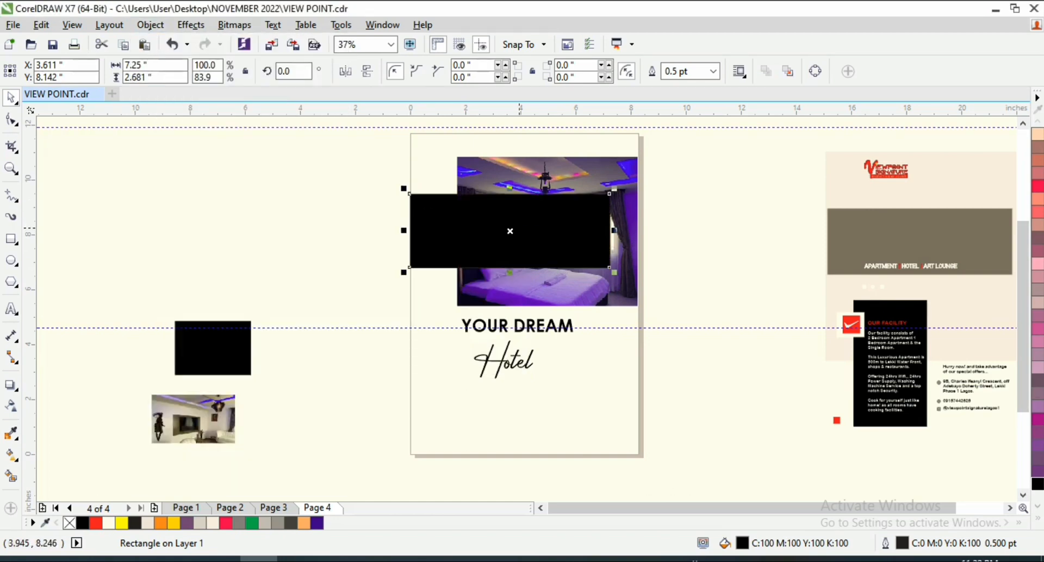
drag(519, 229, 521, 237)
- Apply a uniform transparency of 50 to the black rectangle over the bedroom photo
click(11, 406)
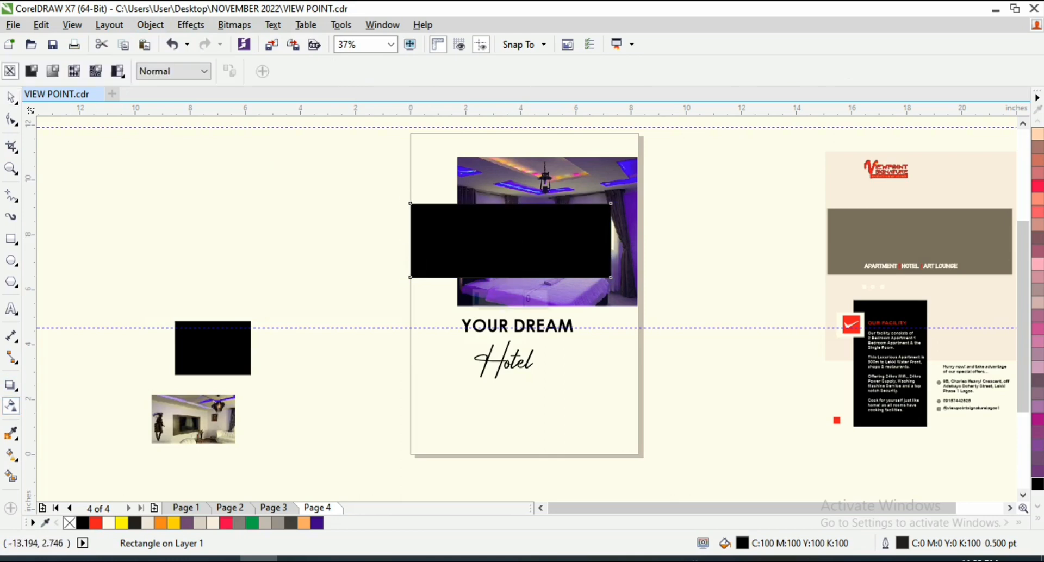
click(31, 70)
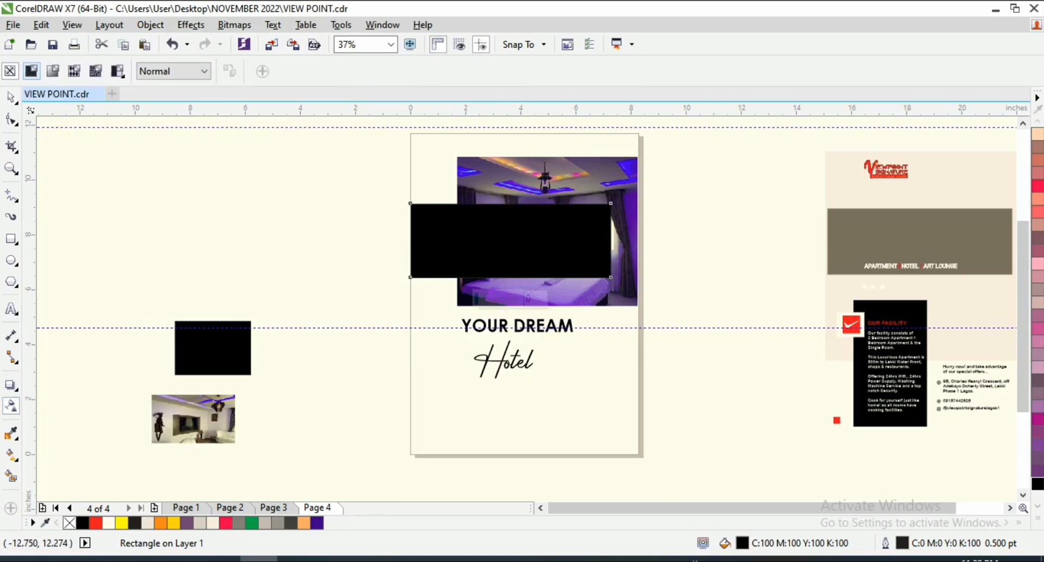
click(31, 71)
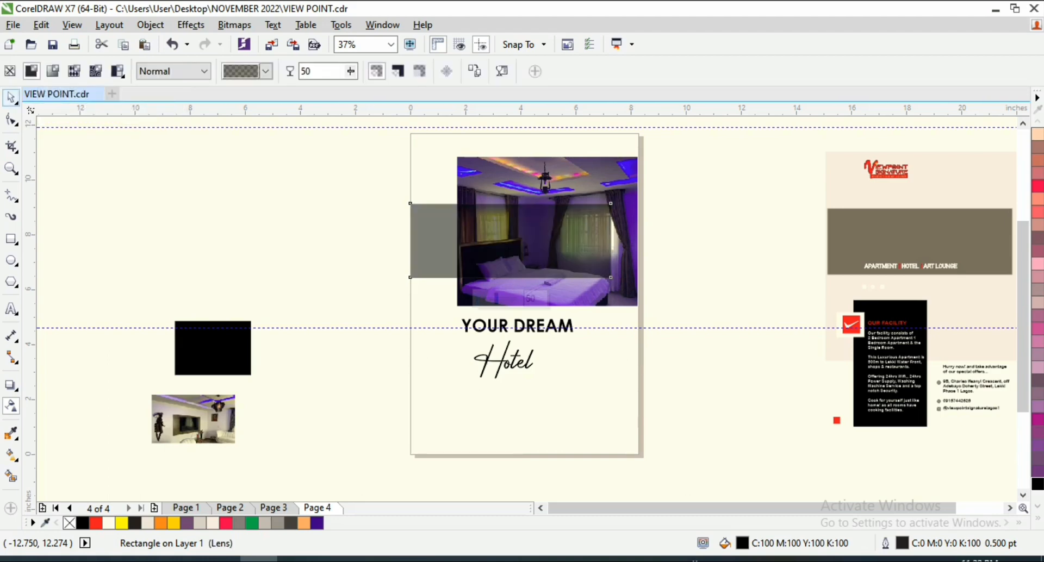
- Place "YOUR DREAM" on the translucent band, fill it with white, bring it to the front and position it in the band's upper half
click(11, 98)
drag(544, 330, 539, 246)
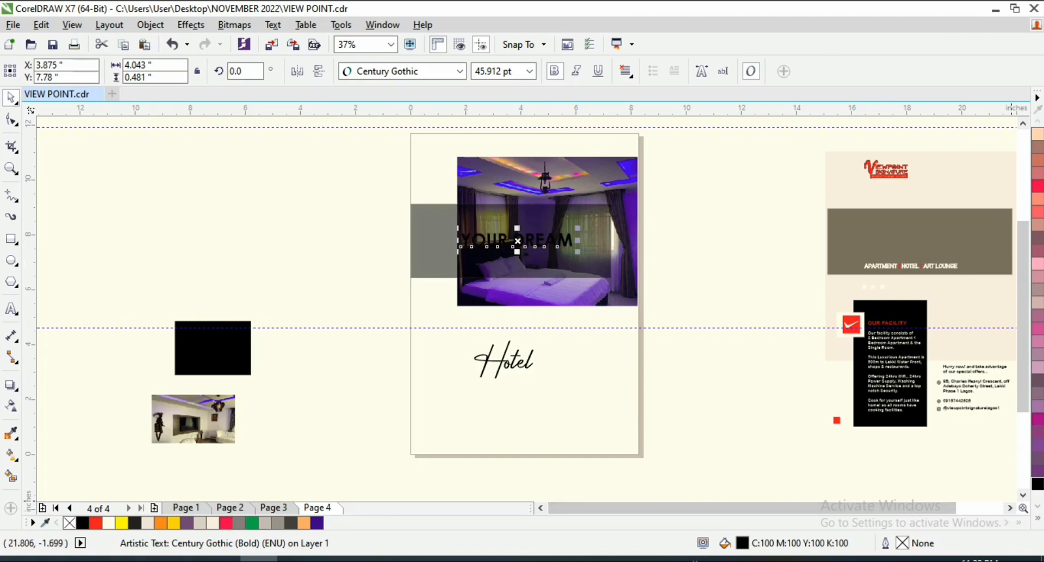
click(1038, 518)
click(987, 266)
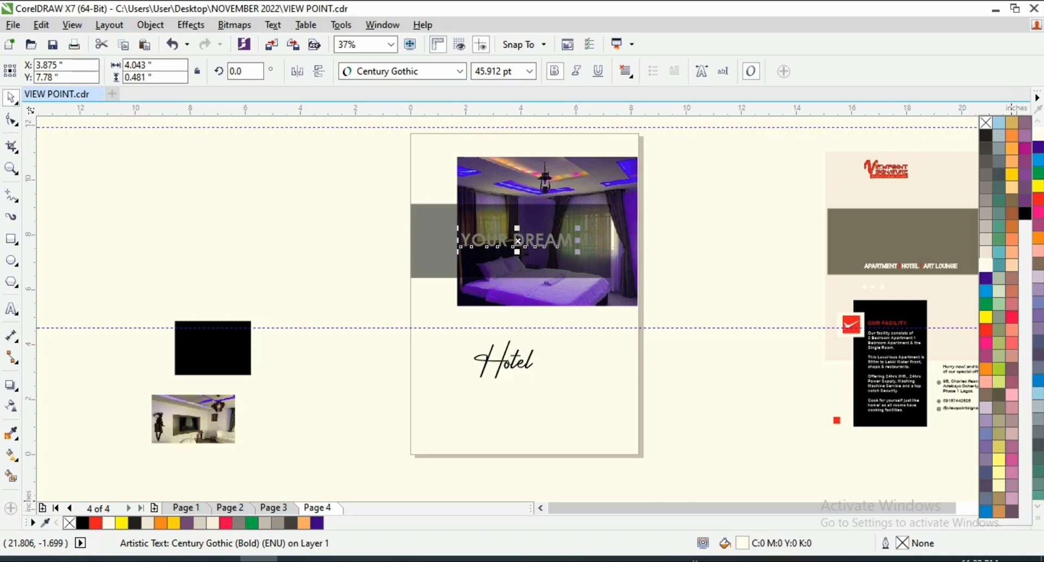
key(shift+Page_Up)
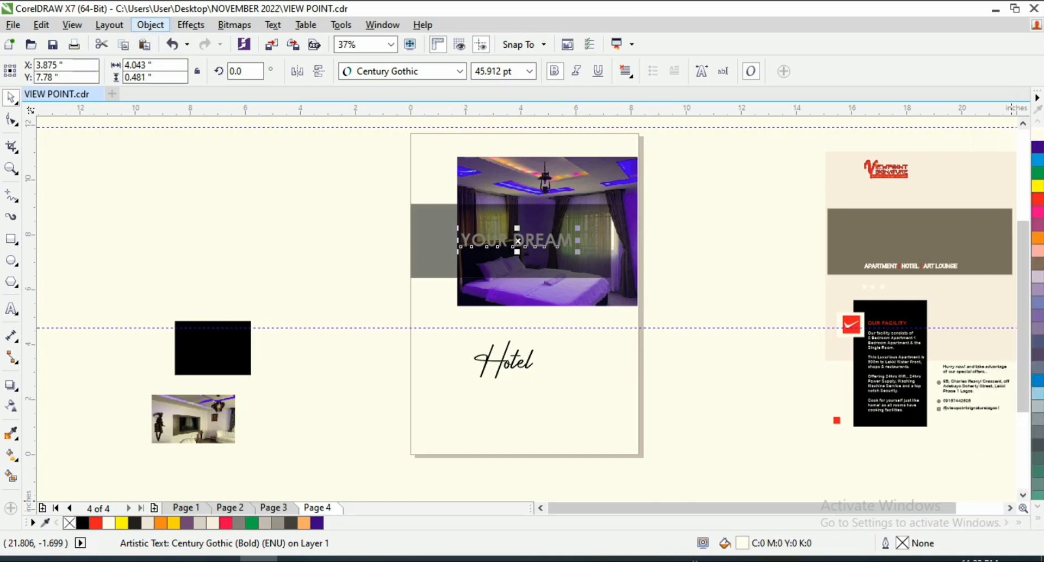
click(150, 24)
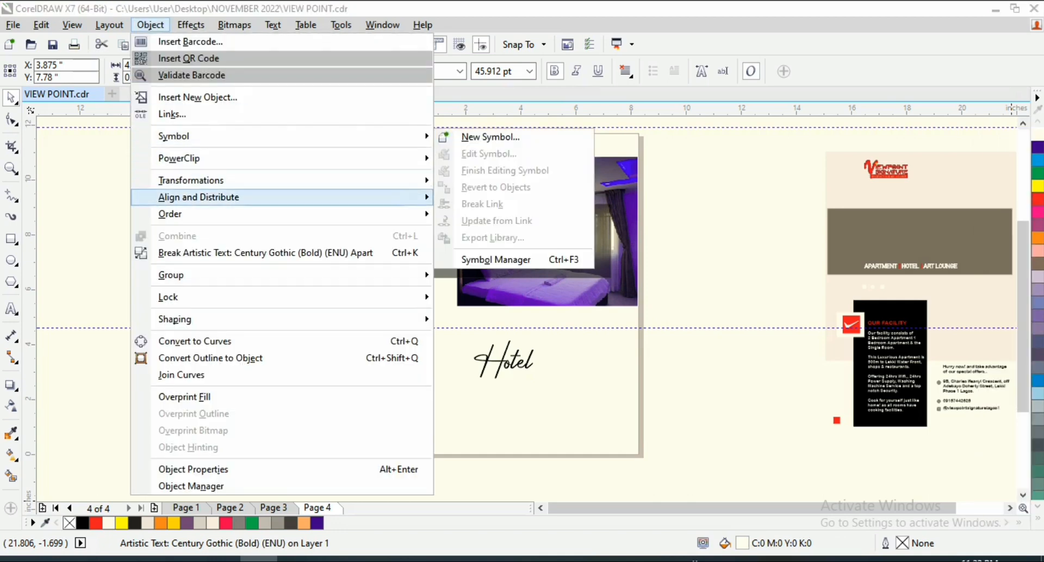
click(492, 210)
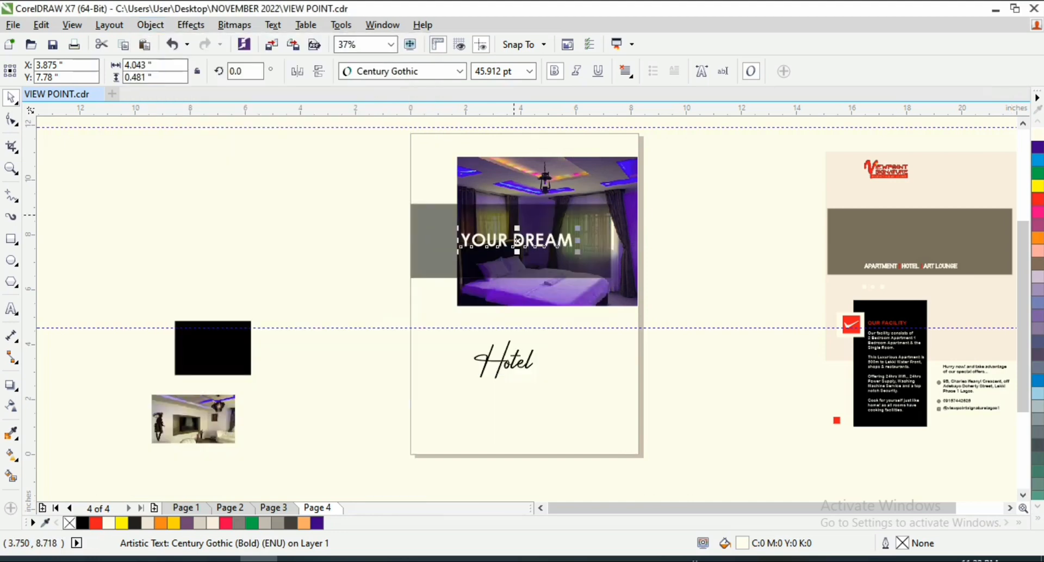
scroll(517, 240, up, 2)
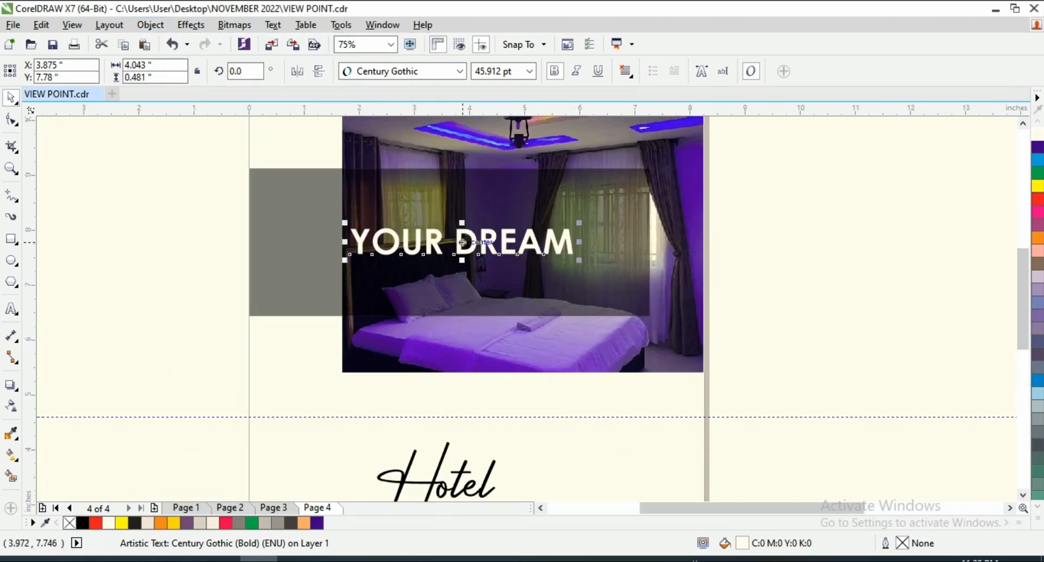
drag(462, 242, 484, 227)
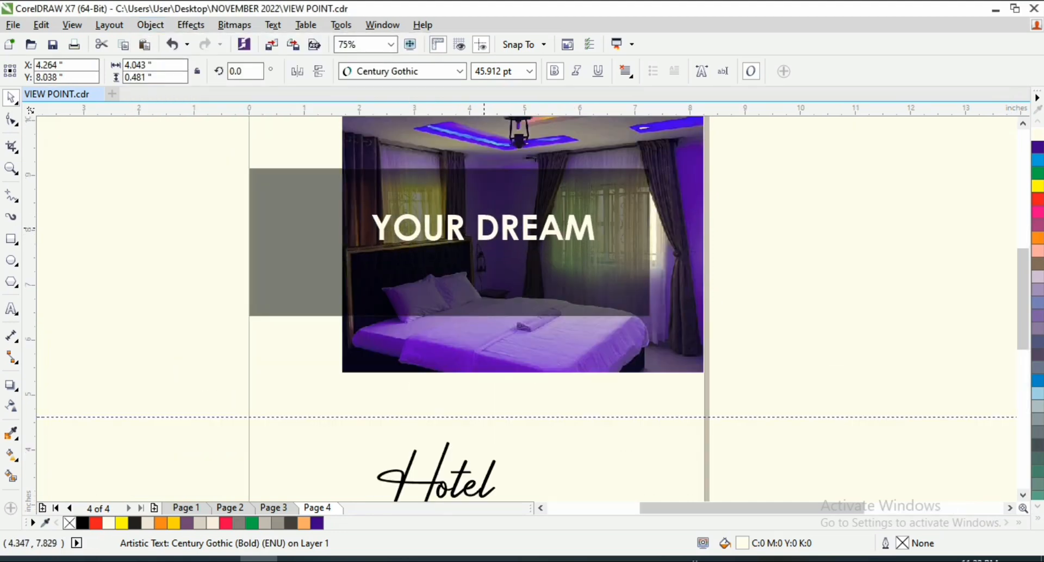
- Bring "Hotel" to the front over the band, fill it with red and tuck it just under "YOUR DREAM" with a slight overlap
click(446, 479)
drag(446, 479, 434, 294)
click(150, 25)
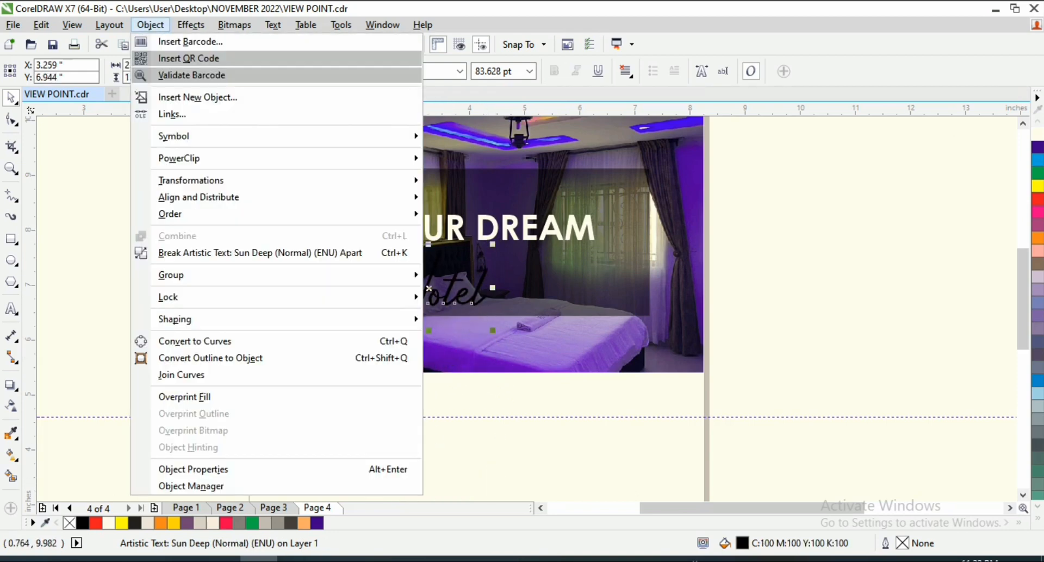
mouse_move(180, 214)
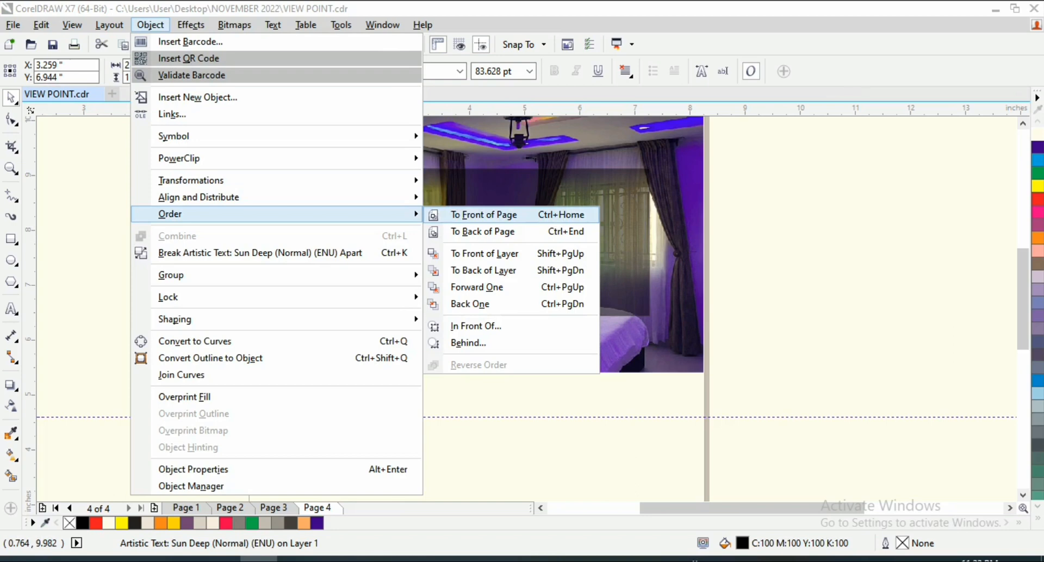
click(483, 215)
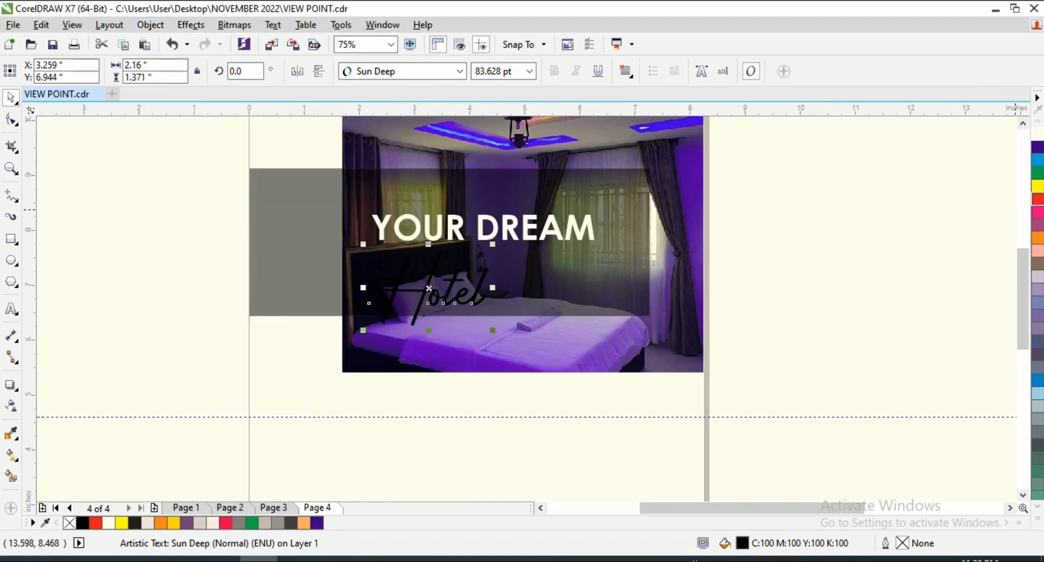
click(1037, 199)
drag(429, 287, 444, 256)
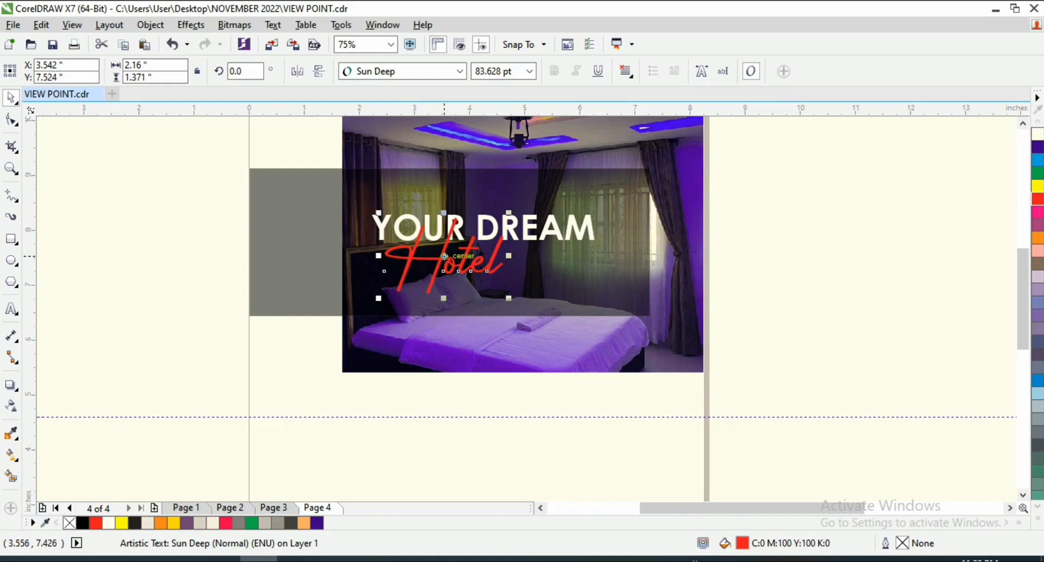
- Place the Viewpoint Signature logo on the black rectangle left of the page, and move both to the top of the page
scroll(445, 256, down, 2)
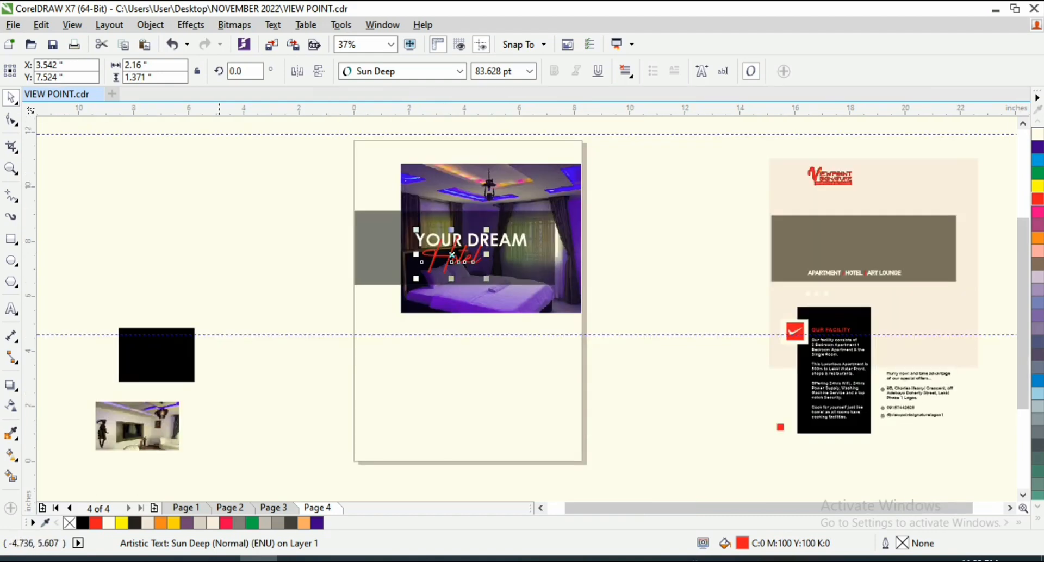
click(133, 356)
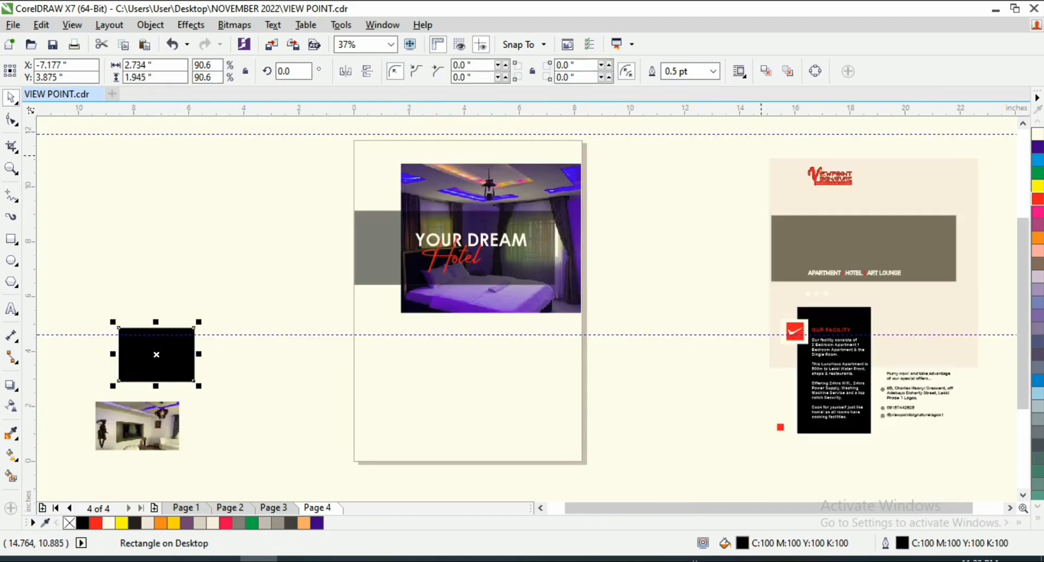
mouse_move(747, 146)
mouse_down()
mouse_move(866, 198)
mouse_move(469, 163)
mouse_move(156, 355)
mouse_up()
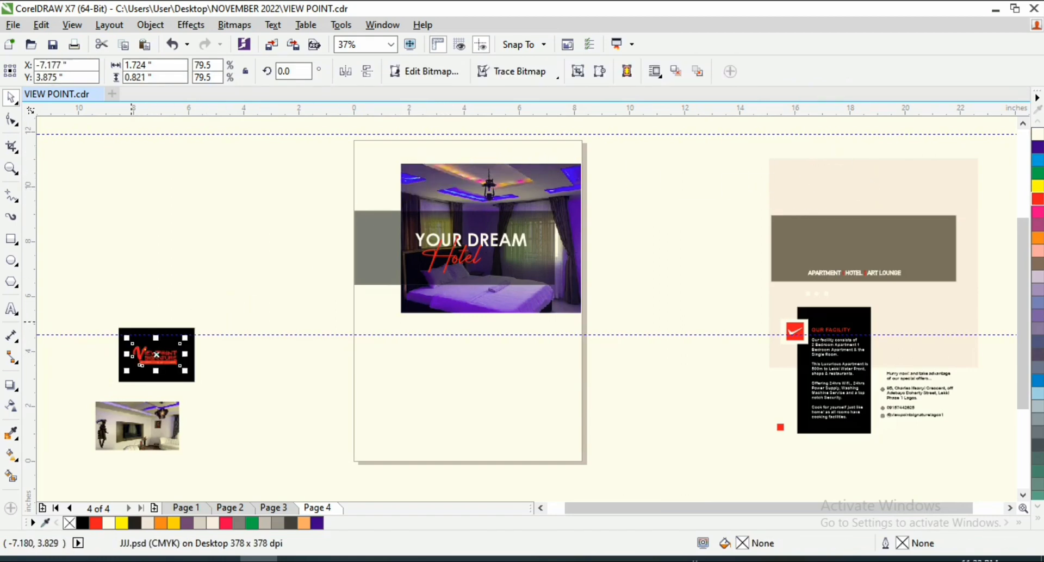
drag(89, 305, 220, 396)
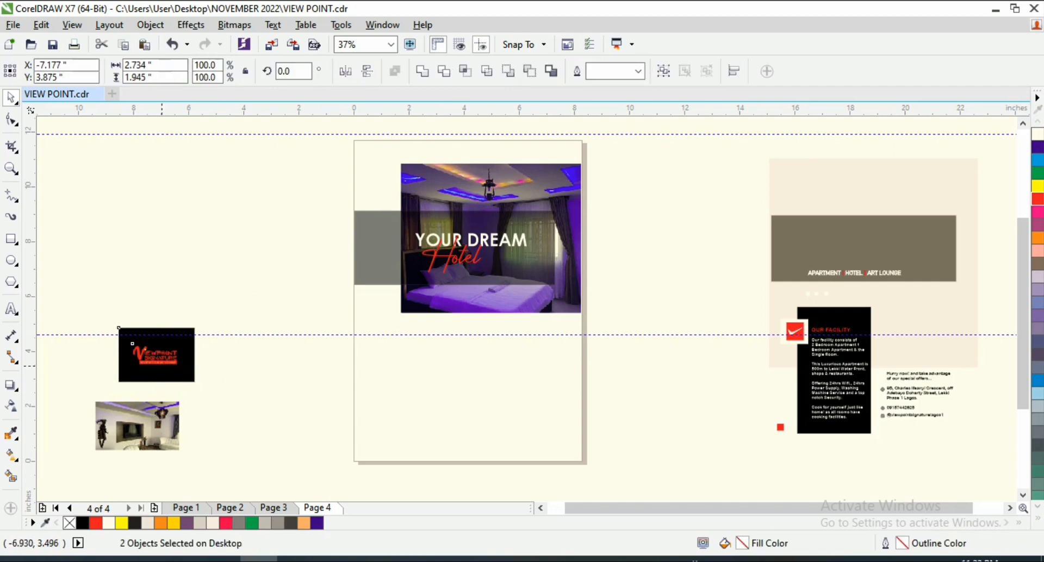
drag(162, 365, 442, 163)
scroll(424, 158, up, 2)
click(196, 187)
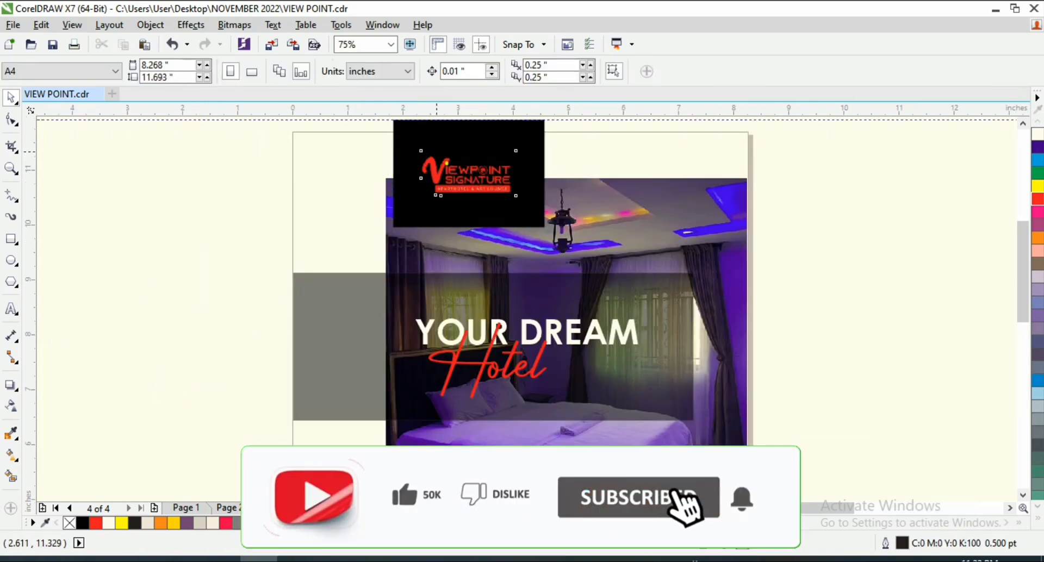
- Draw a rectangle about 2.54 by 1.75 inches in the empty area left of the page
click(445, 161)
click(117, 232)
mouse_move(87, 186)
mouse_down()
mouse_move(121, 224)
mouse_move(228, 283)
mouse_up()
click(11, 97)
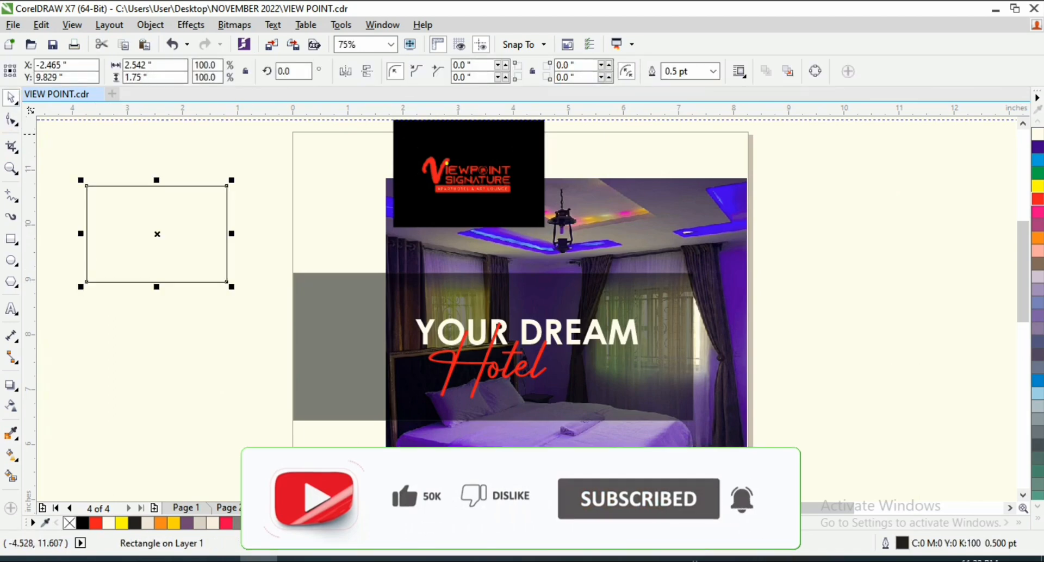
- Move the logo off the page to below the new rectangle, and delete the old black rectangle from the top of the page
drag(485, 179, 175, 344)
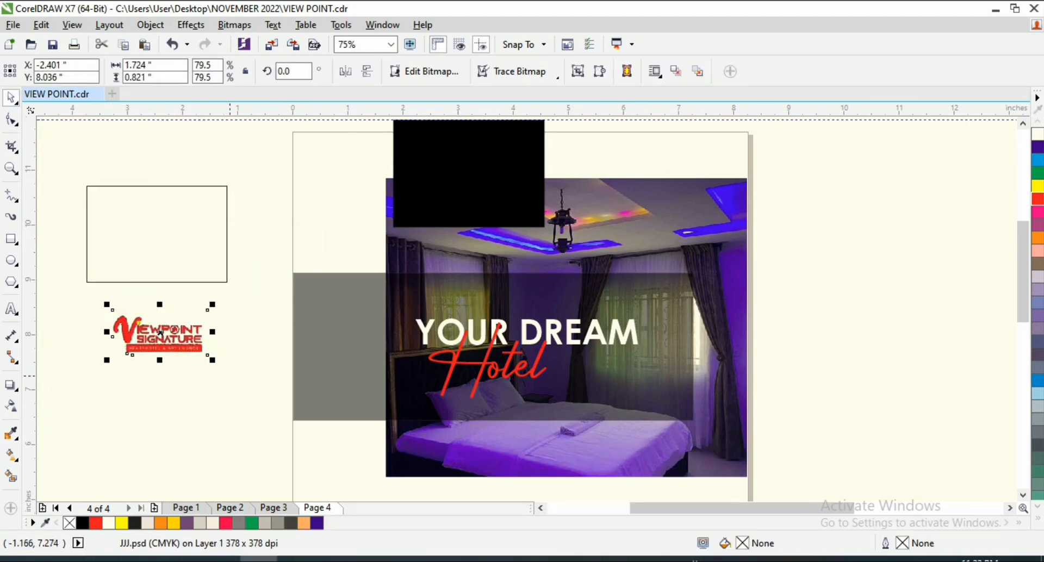
click(228, 374)
click(456, 167)
right_click(456, 167)
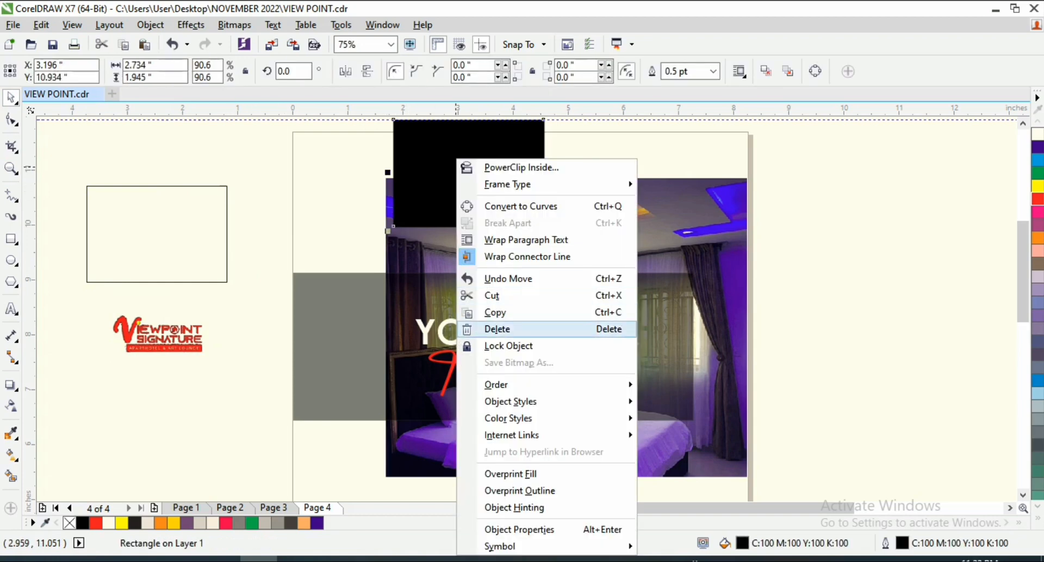
click(497, 329)
- Reposition the new rectangle centred above the logo and fill it with black
click(157, 234)
drag(157, 234, 170, 212)
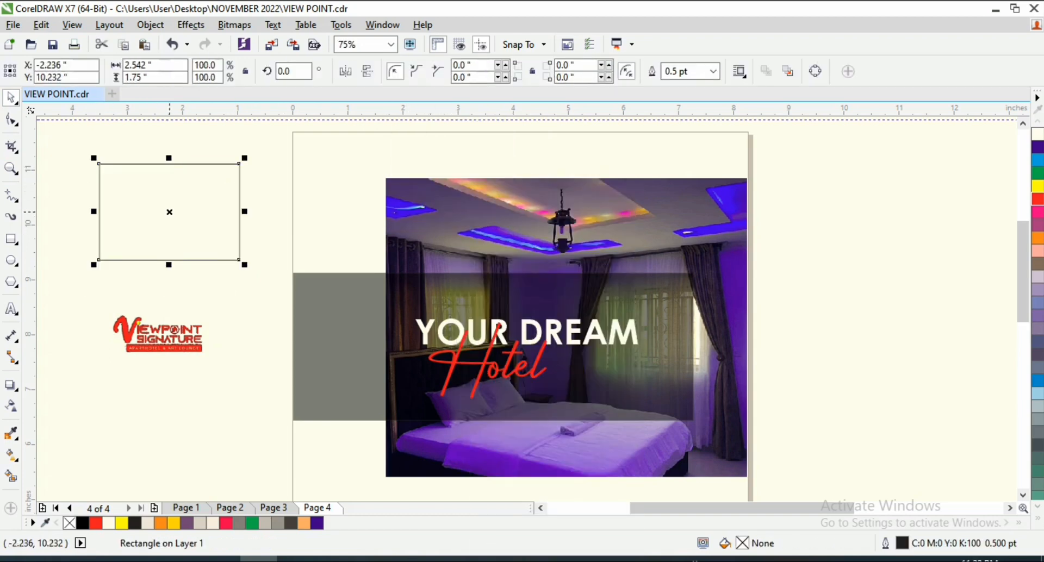
click(161, 333)
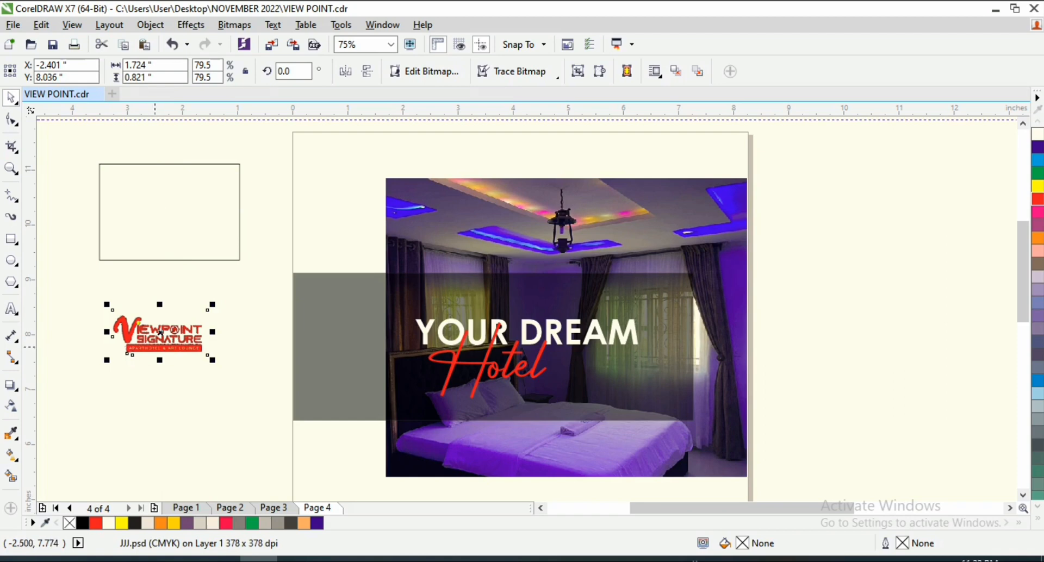
scroll(144, 339, up, 1)
scroll(144, 326, down, 1)
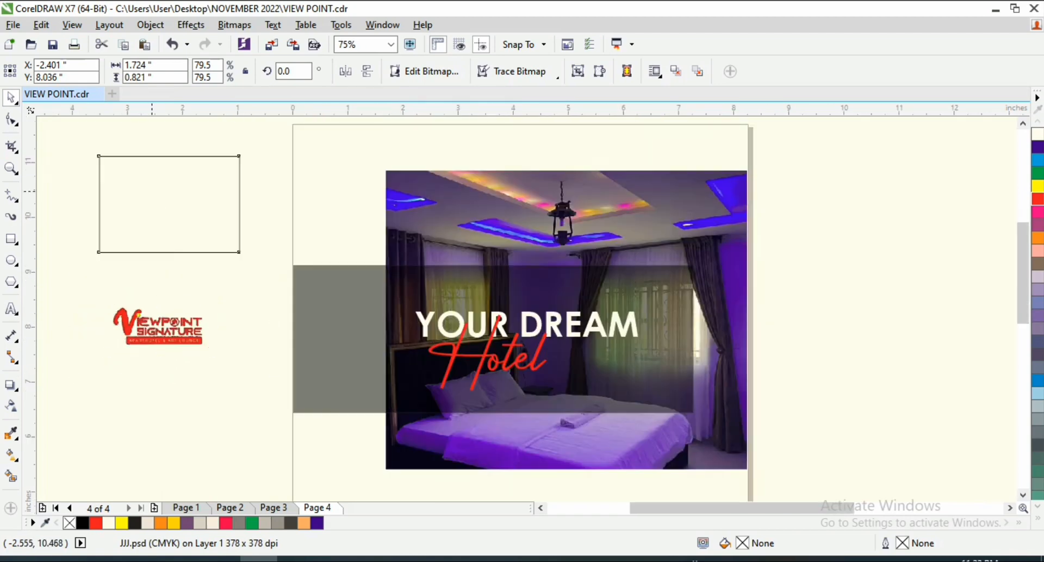
drag(152, 192, 142, 198)
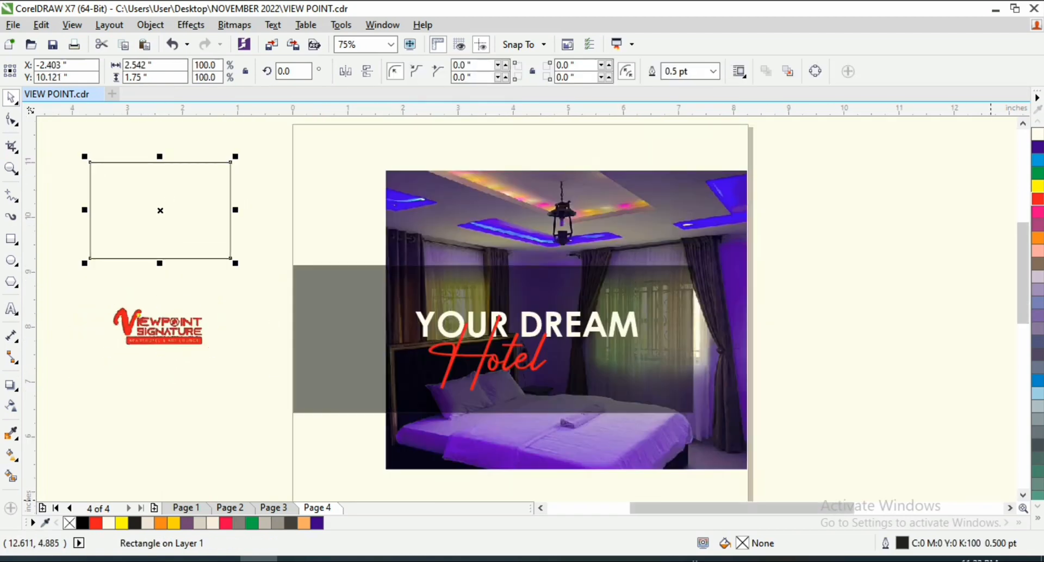
click(1038, 519)
click(1025, 213)
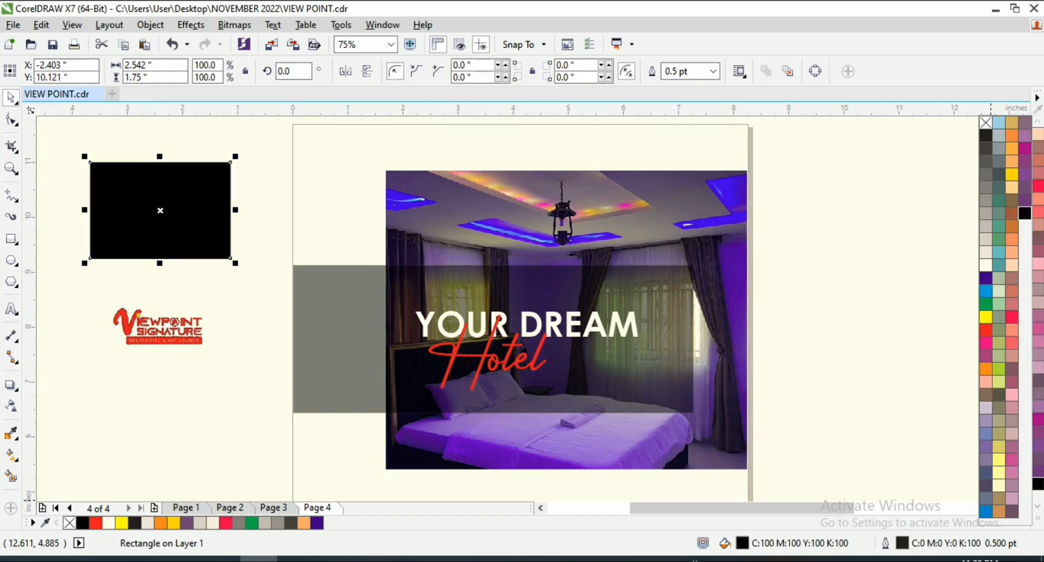
- Move the Viewpoint Signature logo onto the black rectangle and bring it to the front of the page
drag(159, 337, 163, 219)
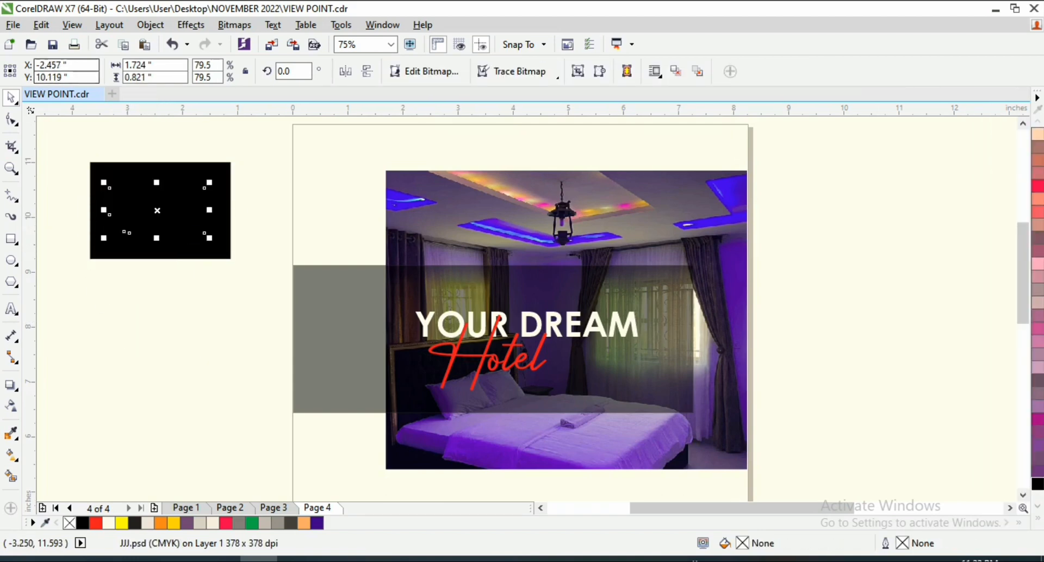
click(150, 25)
mouse_move(180, 214)
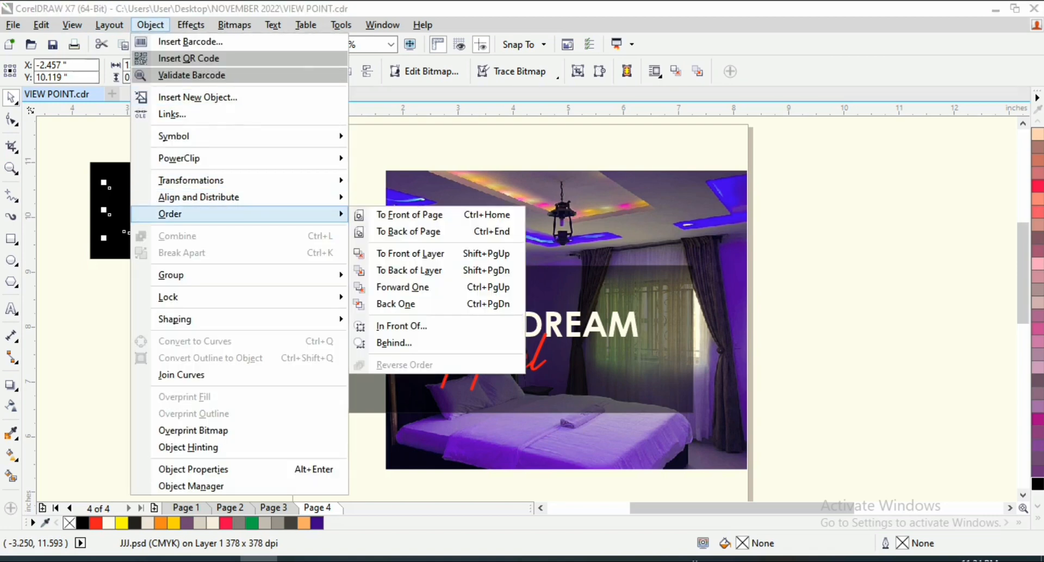
click(409, 215)
- Move the black rectangle and logo together to the page's top edge, flush with the room photo's left side, and group them
drag(65, 140, 239, 270)
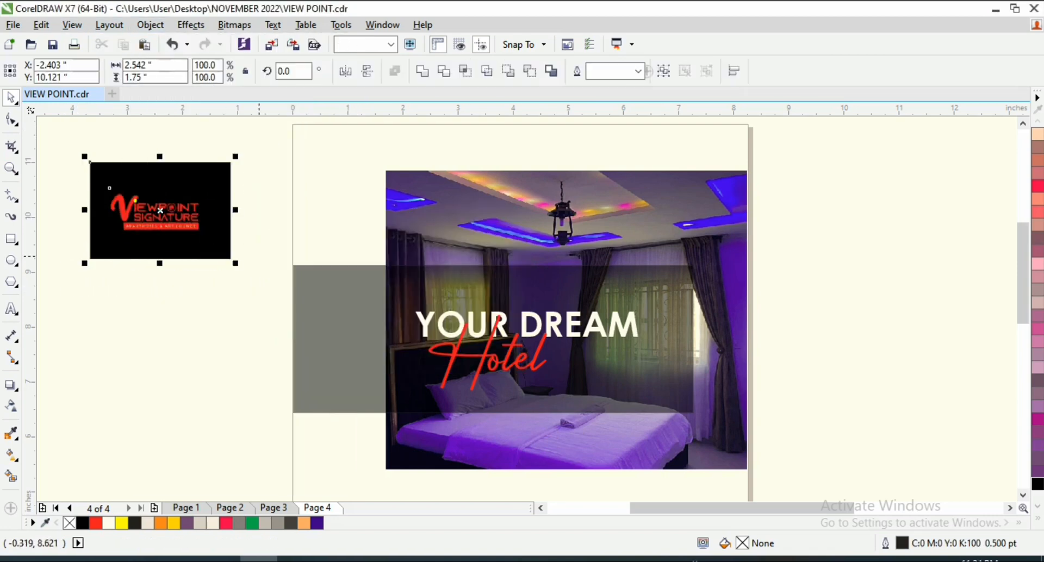
drag(148, 215, 444, 174)
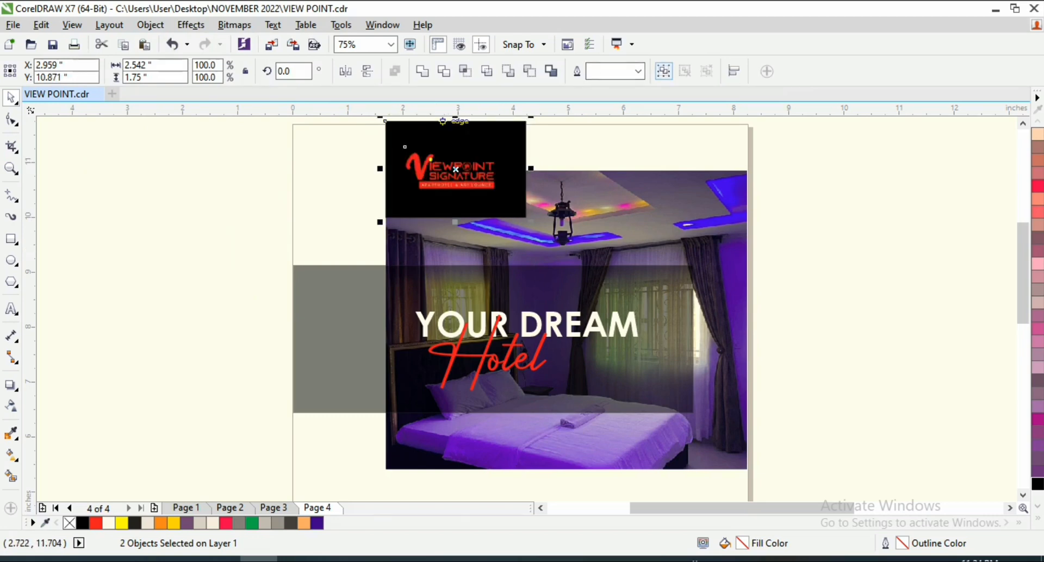
key(ctrl+g)
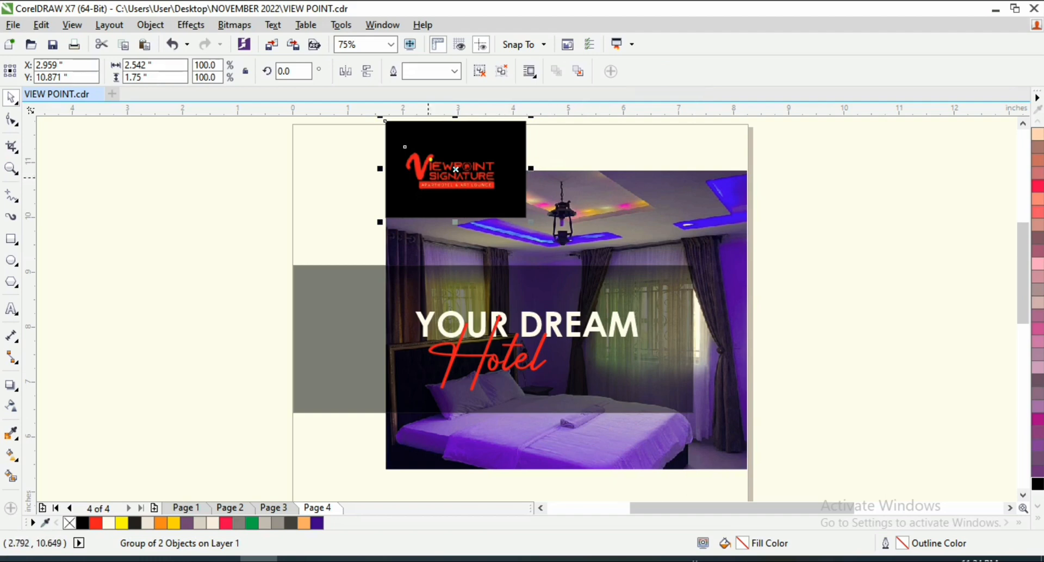
drag(429, 147, 429, 151)
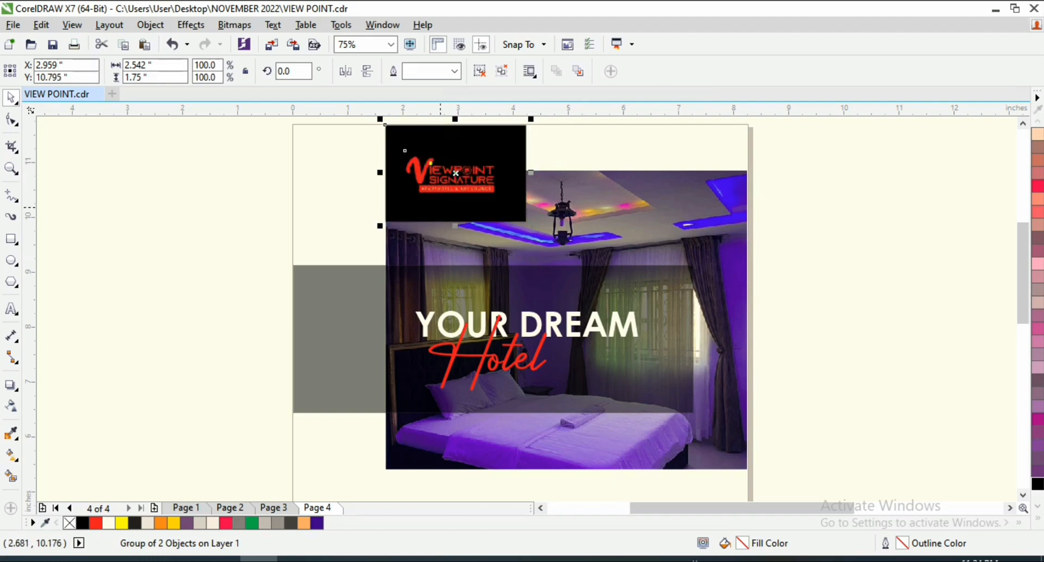
- Move the APARTMENT | HOTEL | ART LOUNGE tagline and the three social media icons from beside the page to below the room photo
click(684, 223)
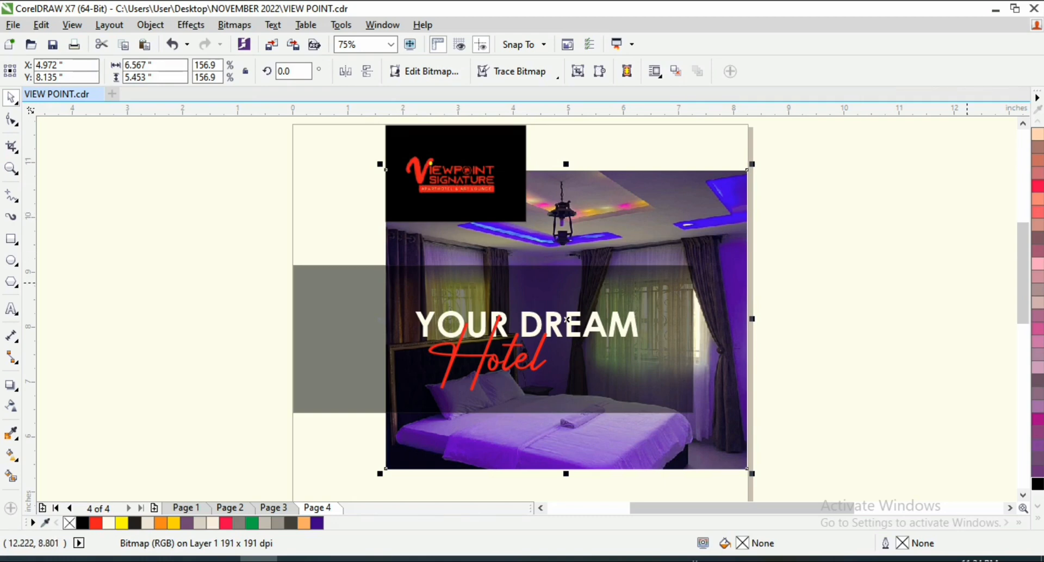
drag(1023, 266, 1023, 305)
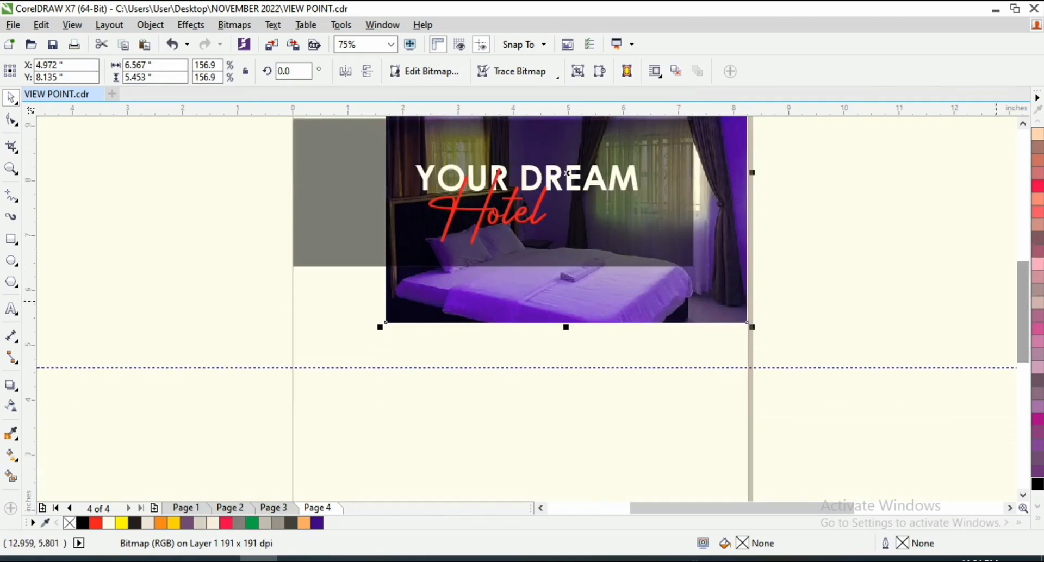
key(F3)
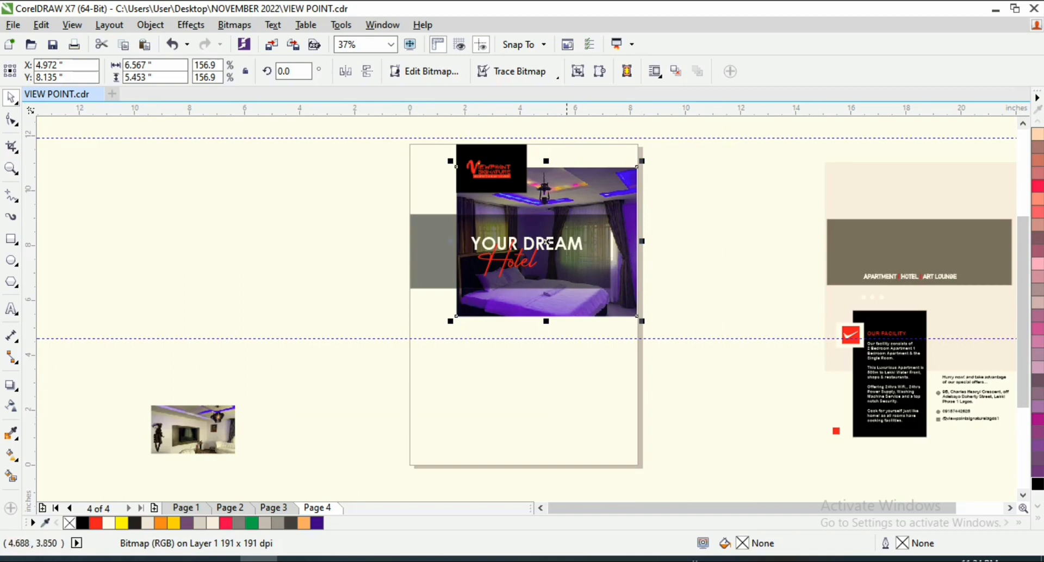
drag(825, 276, 774, 256)
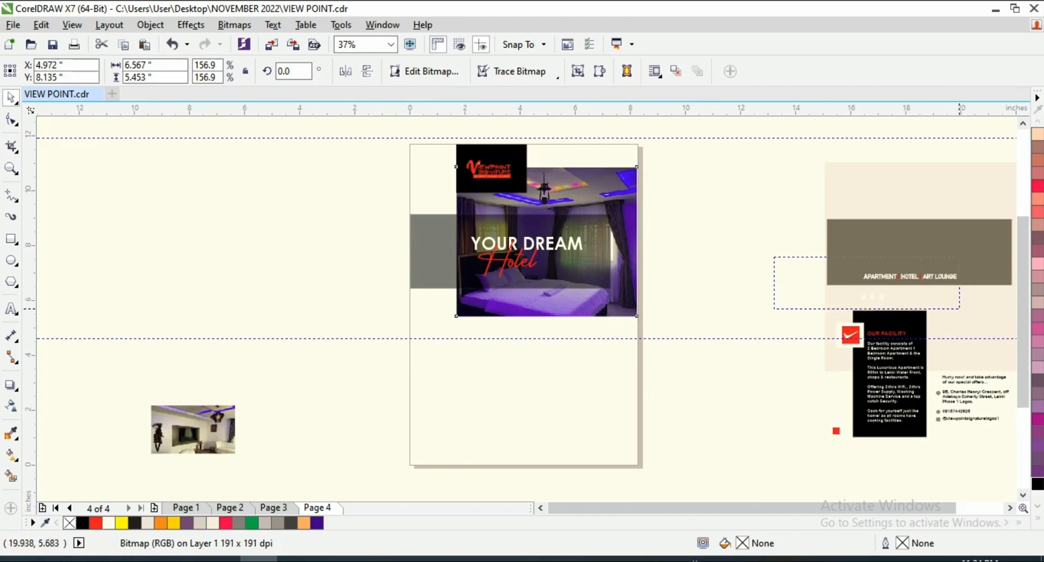
drag(960, 309, 960, 309)
drag(907, 287, 494, 331)
key(F2)
drag(376, 284, 431, 309)
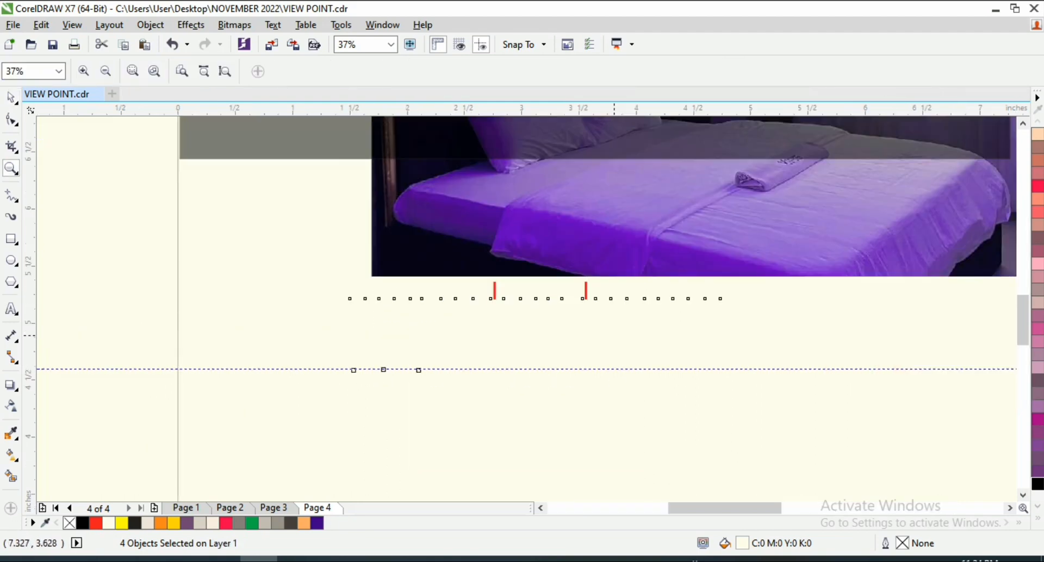
key(F3)
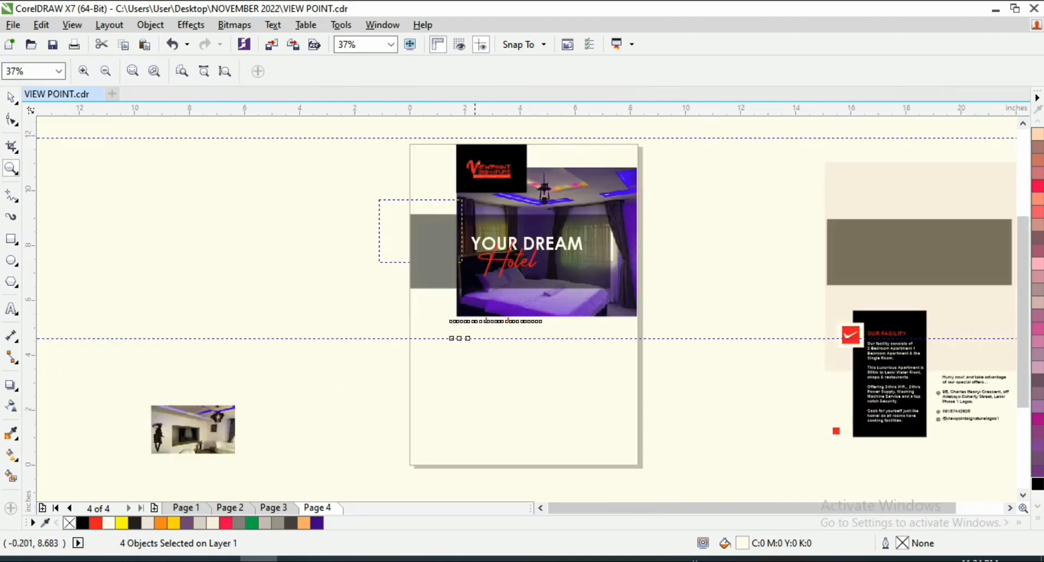
- Move the YOUR DREAM Hotel headline upward within the translucent band
drag(463, 262, 670, 327)
drag(86, 161, 757, 374)
drag(641, 251, 640, 211)
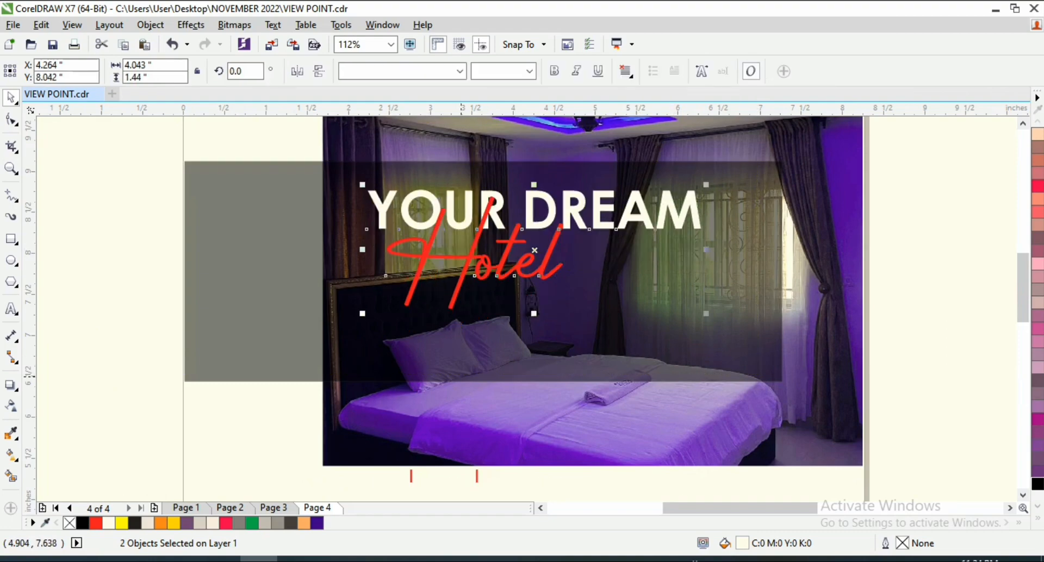
- Place the APARTMENT | HOTEL | ART LOUNGE tagline inside the translucent band, below the headline
mouse_move(152, 427)
mouse_down()
mouse_move(356, 434)
mouse_move(599, 495)
mouse_move(659, 475)
mouse_up()
drag(494, 451, 496, 437)
drag(112, 403, 648, 478)
drag(445, 446, 495, 303)
- Inspect the red separator after APARTMENT in the tagline text, and nudge the whole tagline slightly upward in the band
double_click(494, 309)
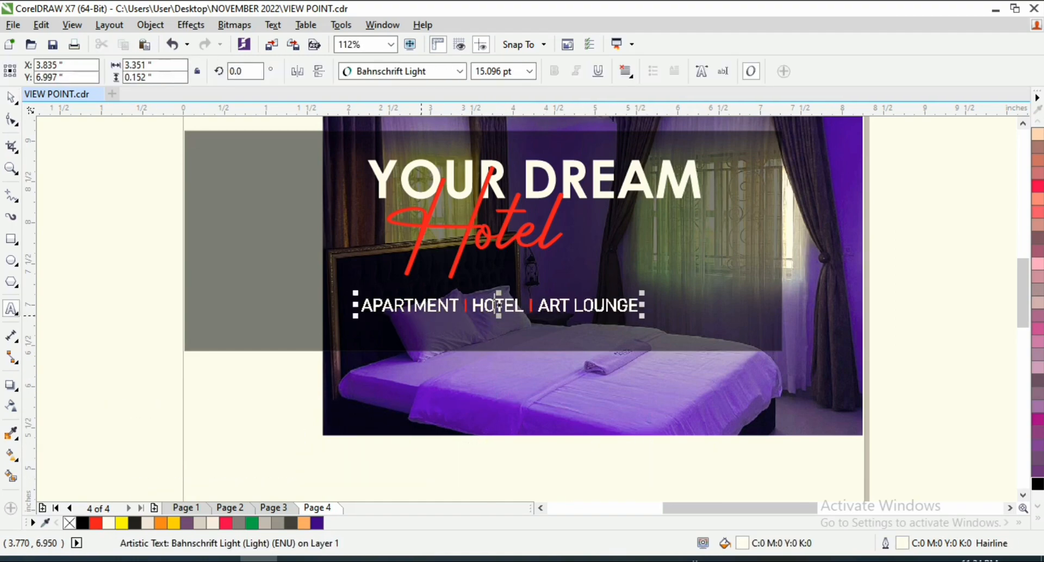
click(427, 308)
scroll(444, 313, up, 1)
click(468, 300)
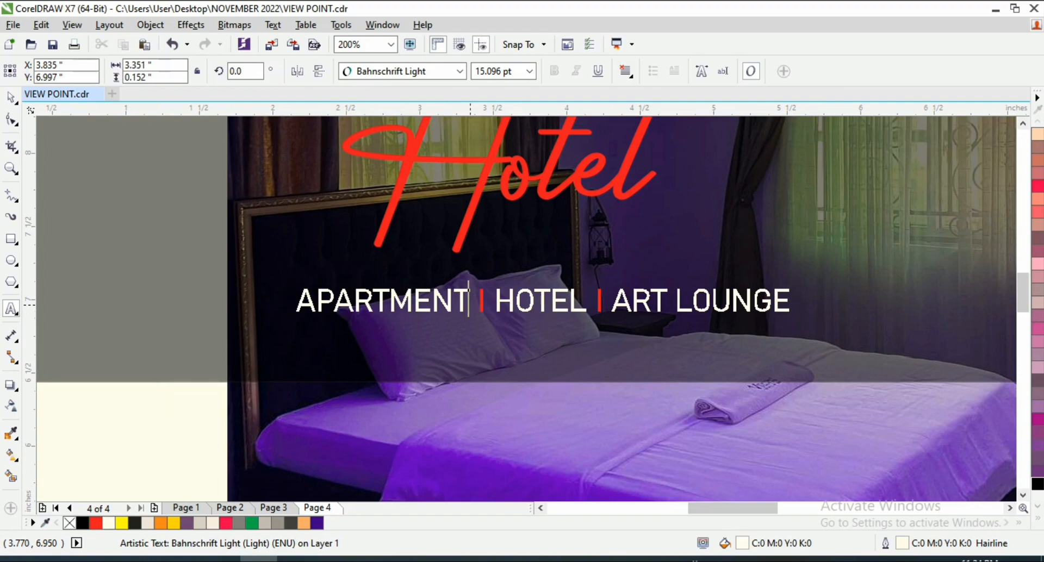
scroll(484, 302, up, 1)
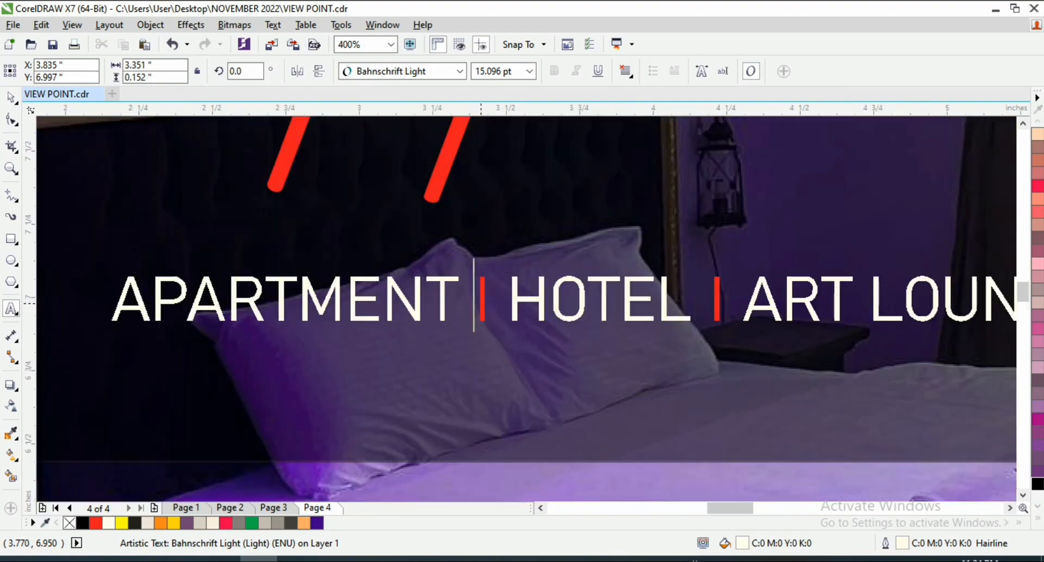
key(shift+Left)
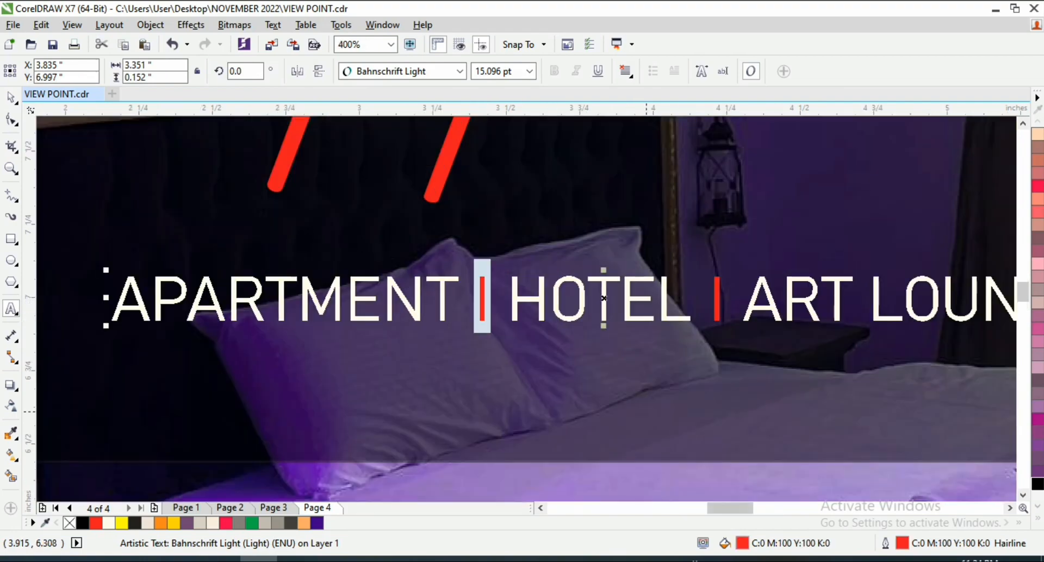
click(472, 284)
key(ctrl+space)
key(F3)
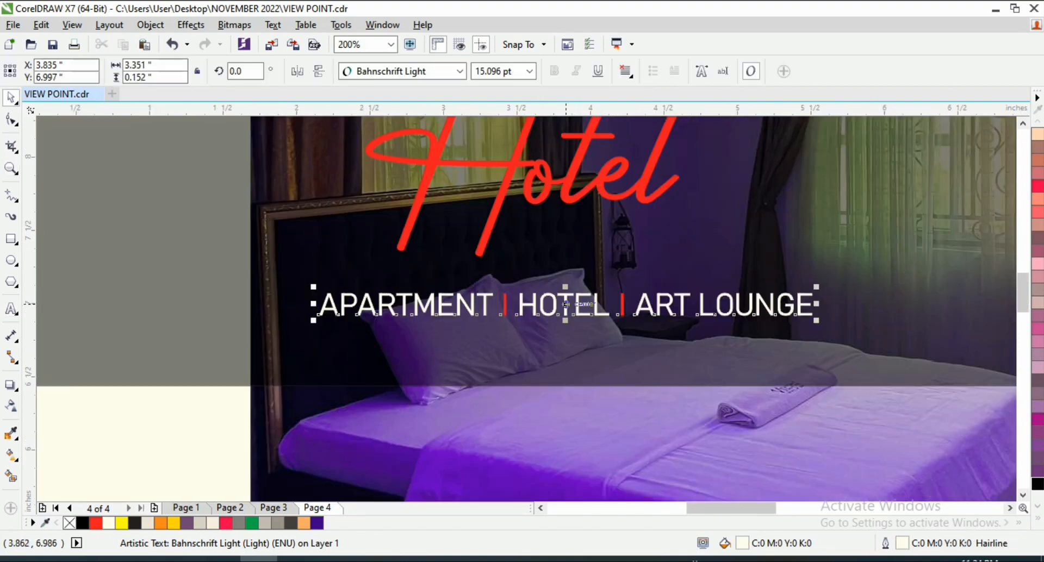
drag(566, 303, 567, 295)
key(F3)
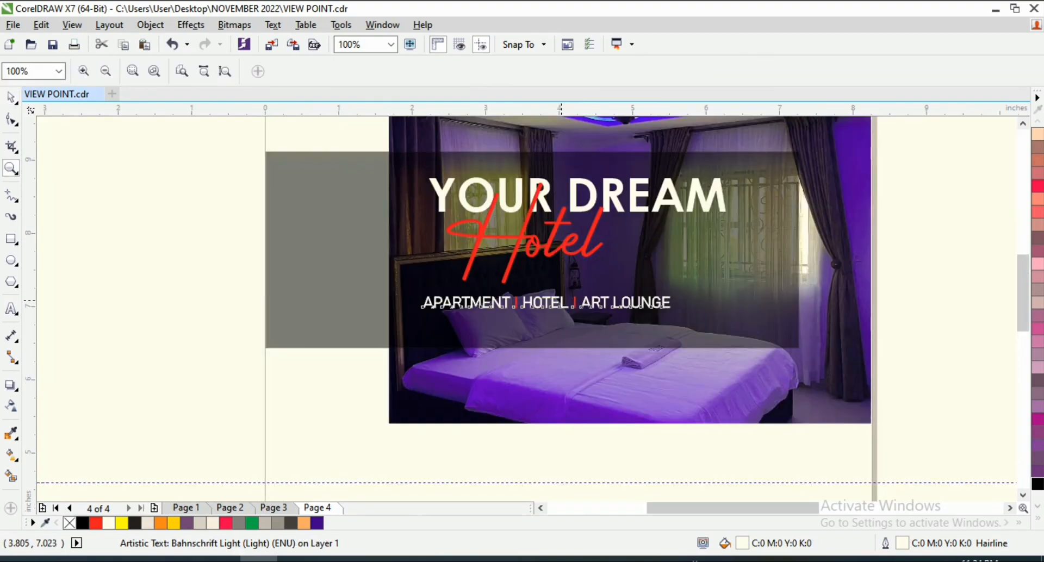
- Move the three social media icons onto the room photo's lower-left corner and enlarge the row to about 0.88 by 0.14 inches
drag(364, 457, 449, 498)
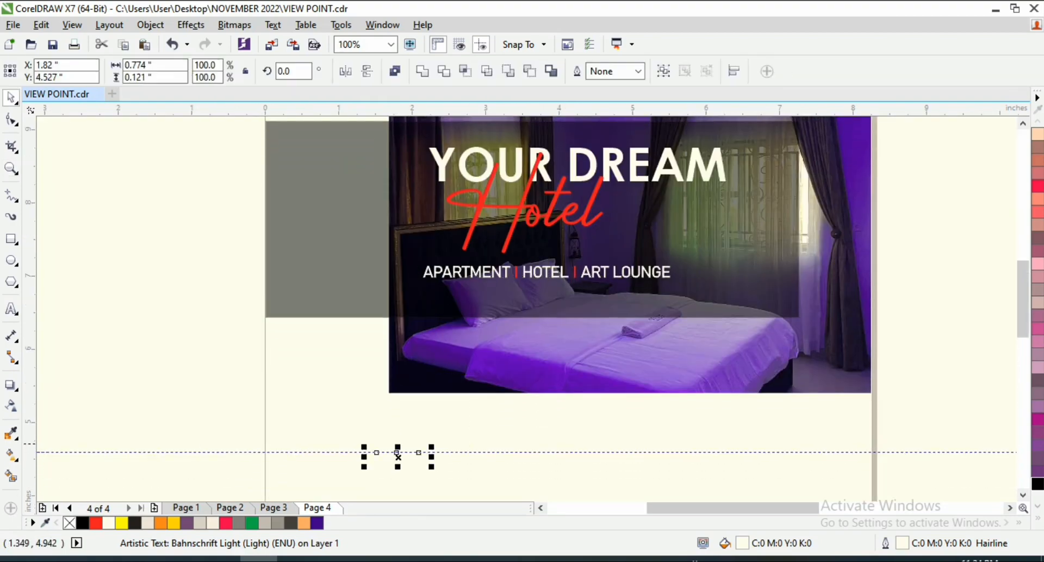
drag(396, 454, 457, 372)
key(z)
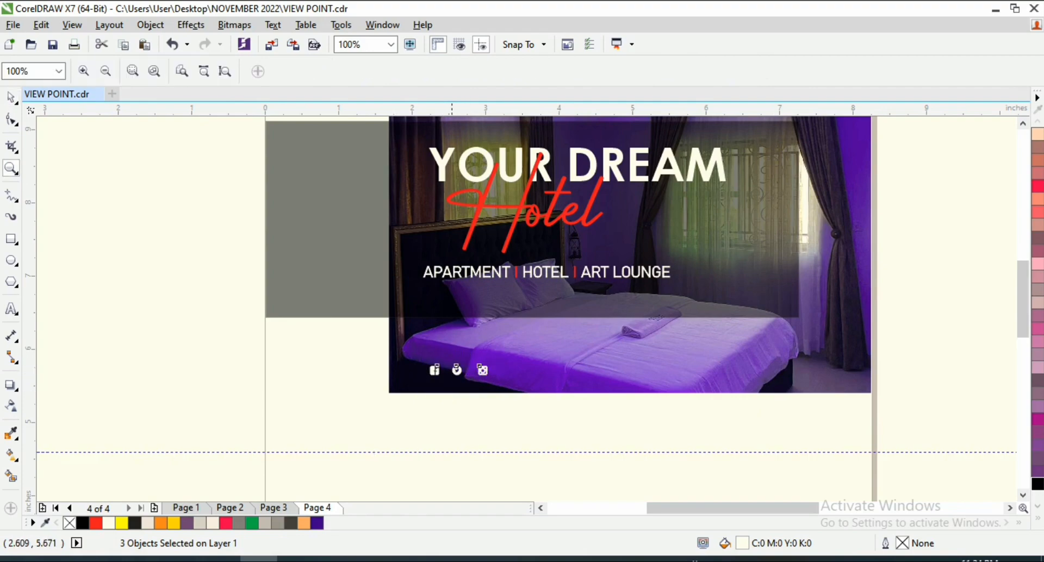
drag(362, 338, 559, 391)
key(space)
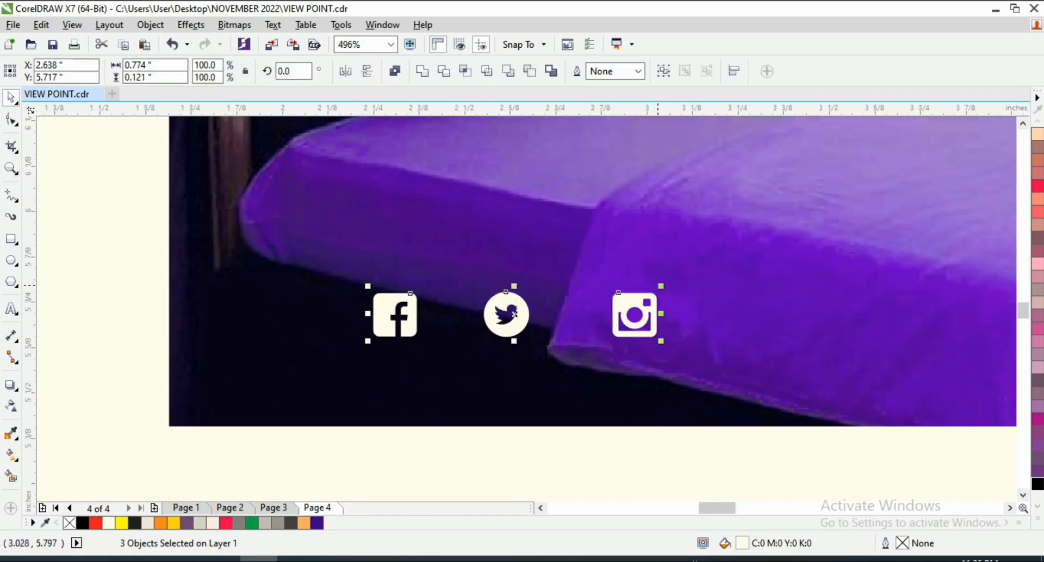
drag(670, 279, 681, 277)
key(z)
right_click(620, 316)
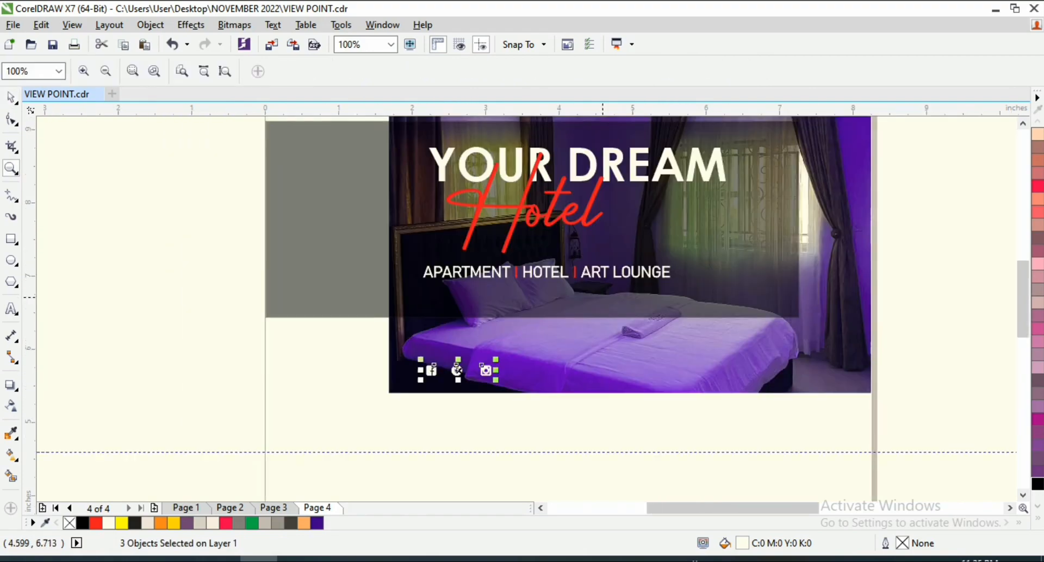
key(space)
key(z)
key(F3)
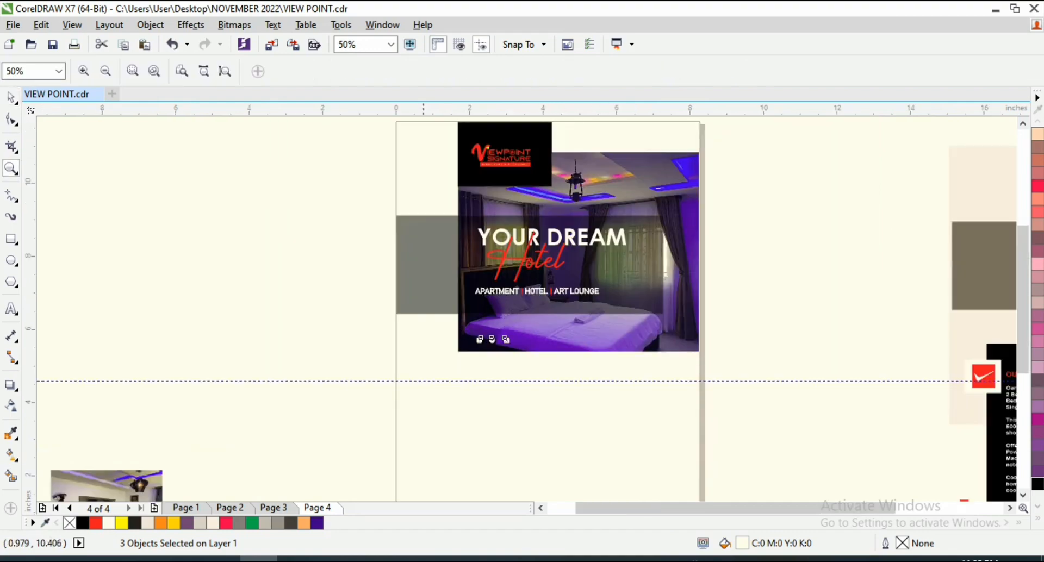
- Create a page-sized rectangle behind the flyer artwork
mouse_move(383, 120)
mouse_down()
mouse_move(630, 338)
mouse_move(737, 383)
mouse_up()
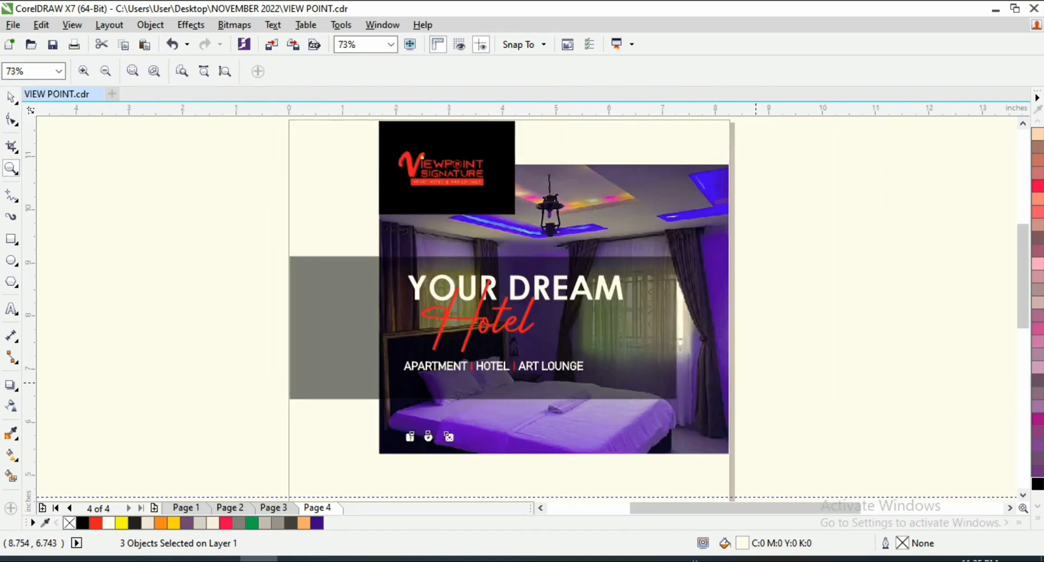
key(F3)
key(space)
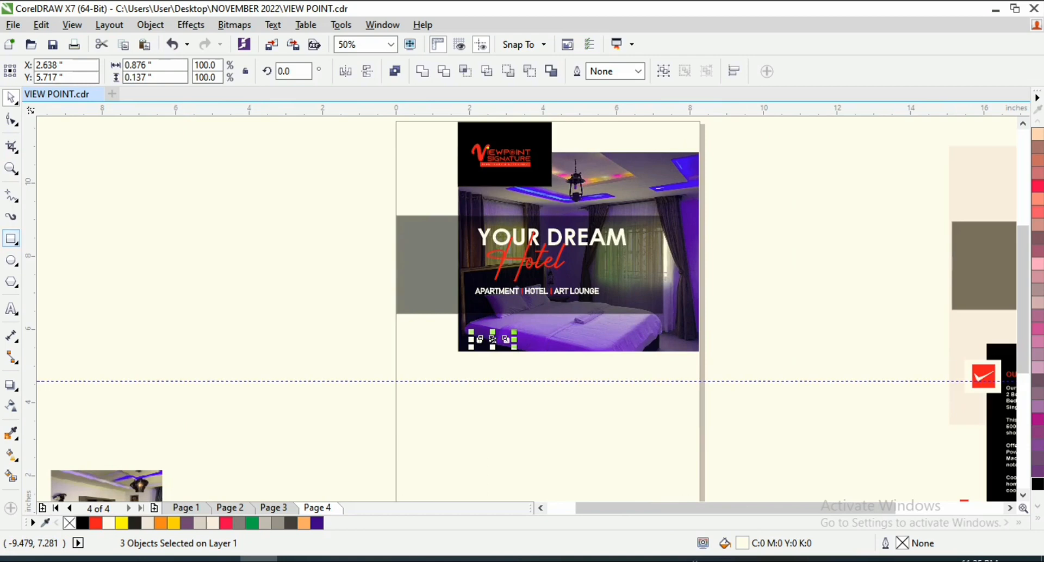
double_click(11, 238)
key(space)
- Fill the background rectangle with 10% black and shorten it to about 6.29 inches tall, ending at the room photo's lower edge
drag(1023, 290, 1023, 320)
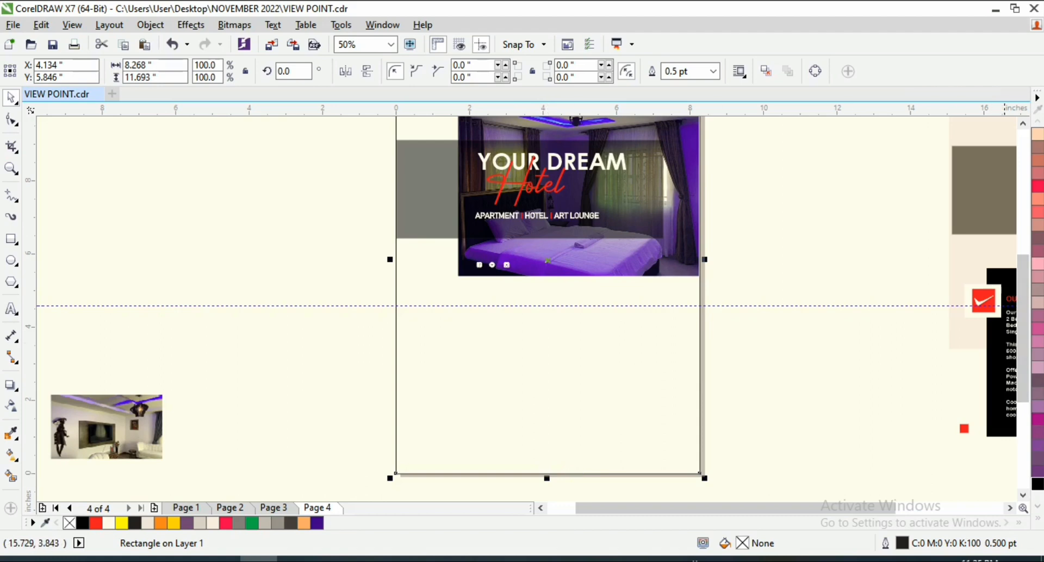
click(1037, 519)
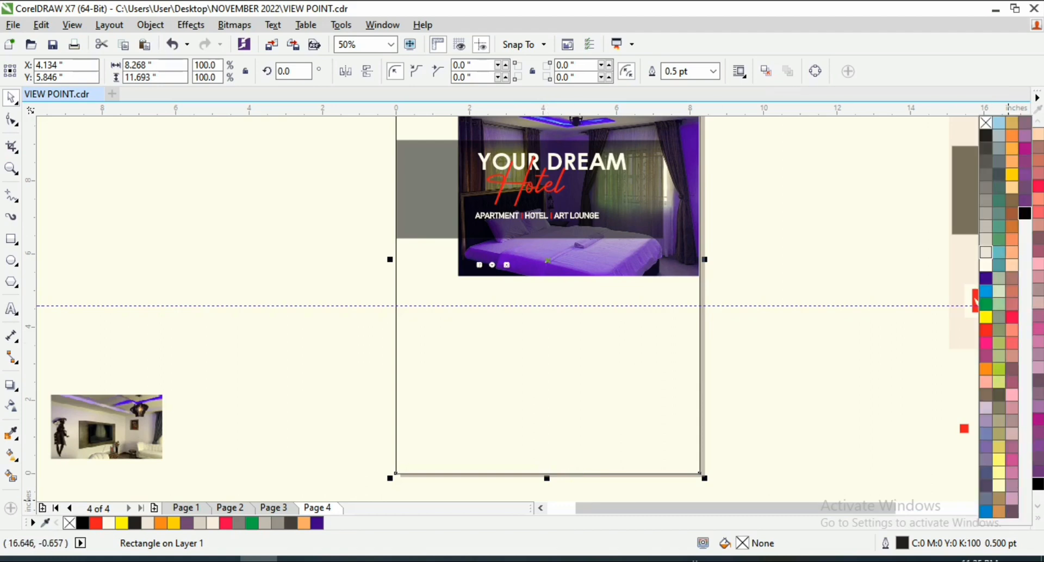
click(986, 251)
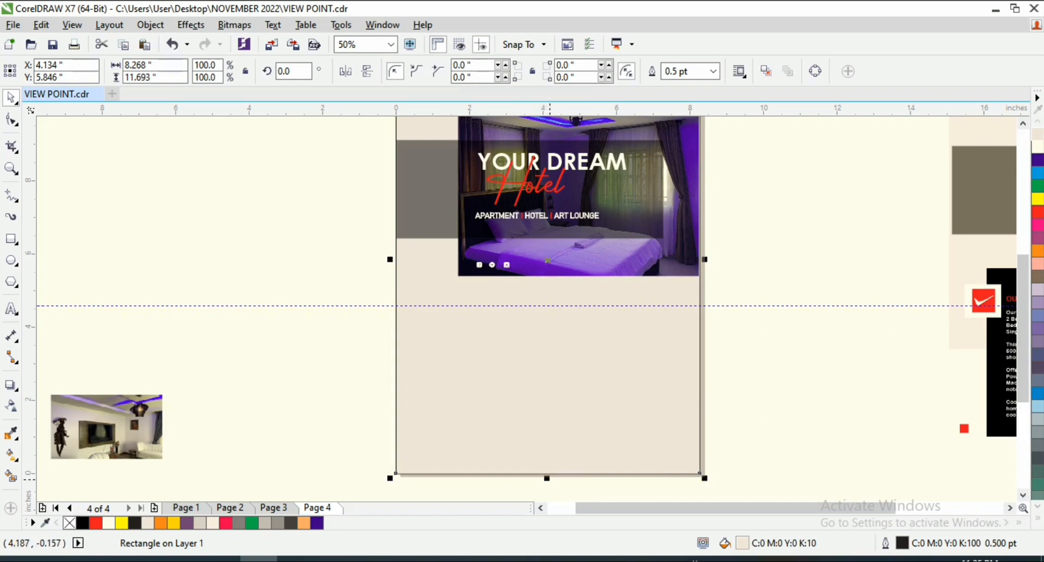
drag(546, 478, 547, 280)
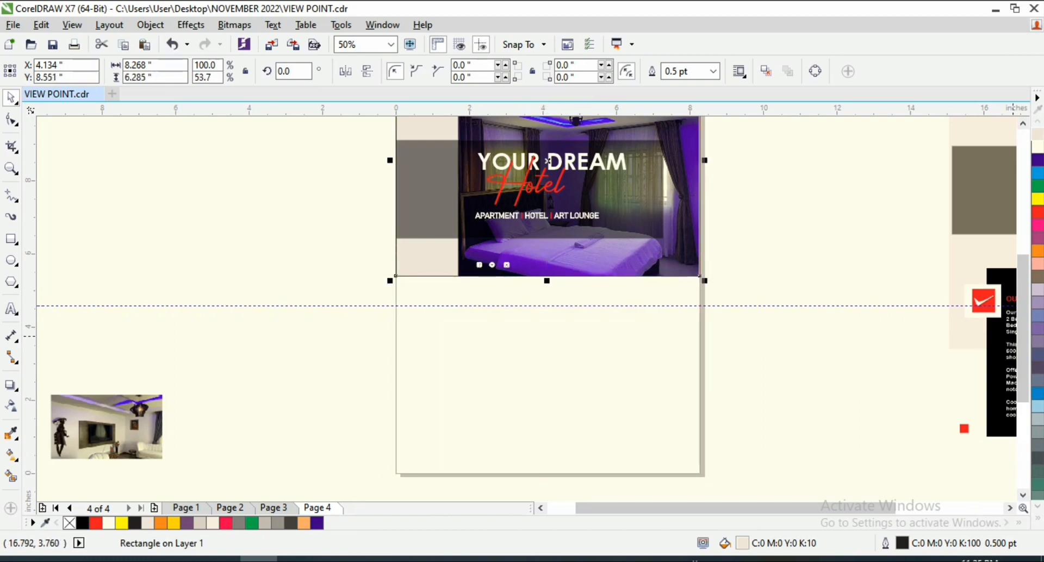
scroll(1013, 336, up, 3)
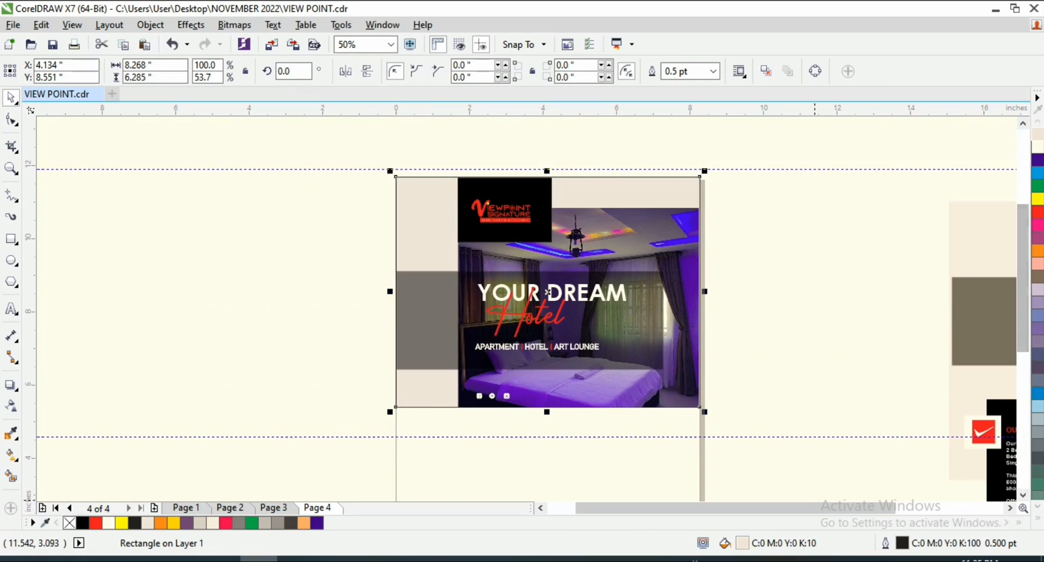
- Give the background rectangle a slightly angled linear fountain fill that fades from 10% black at the base to a lighter tone at the top
double_click(742, 543)
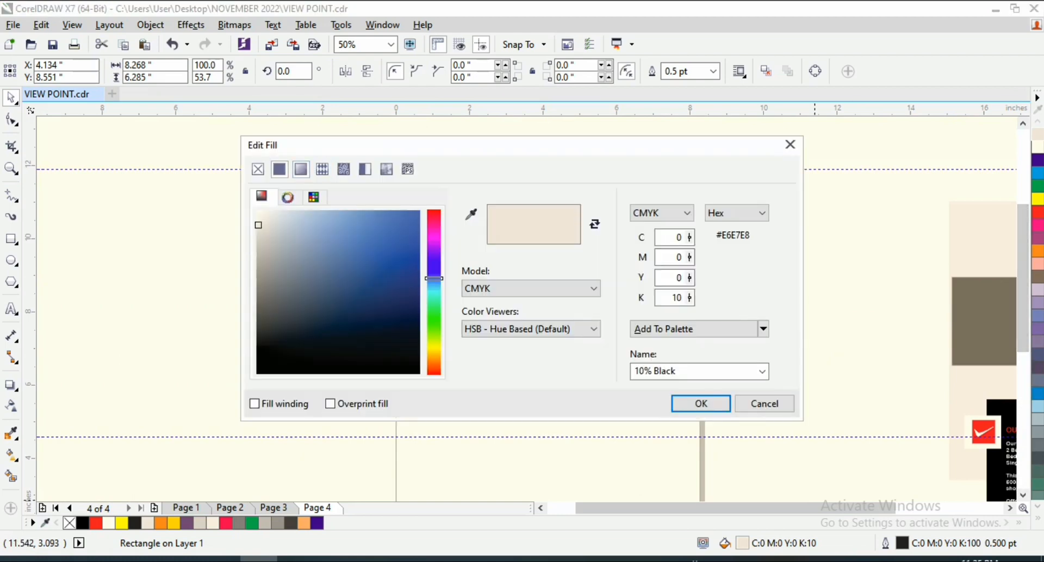
click(301, 169)
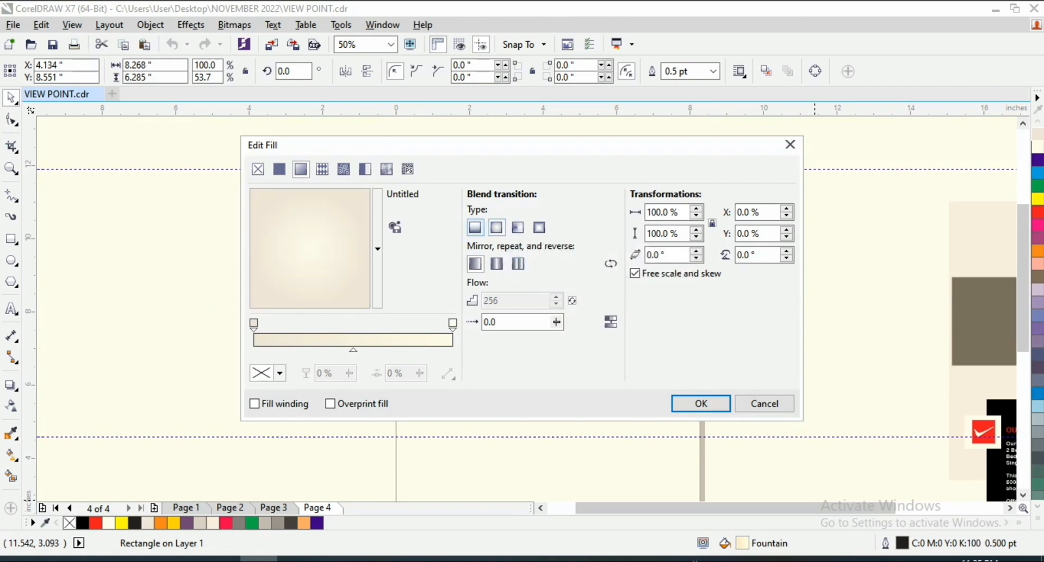
click(475, 228)
drag(348, 226, 329, 205)
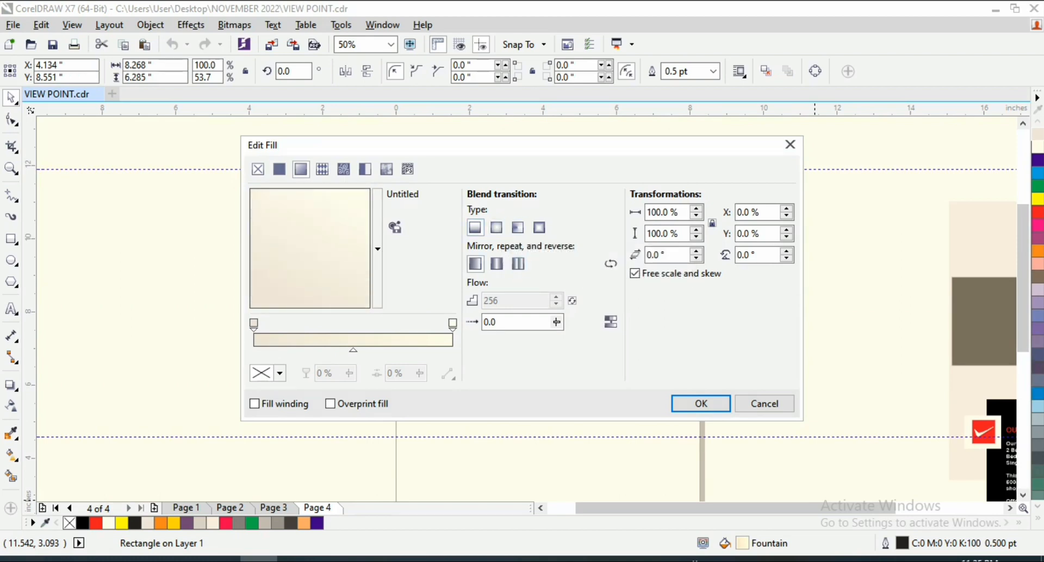
click(701, 404)
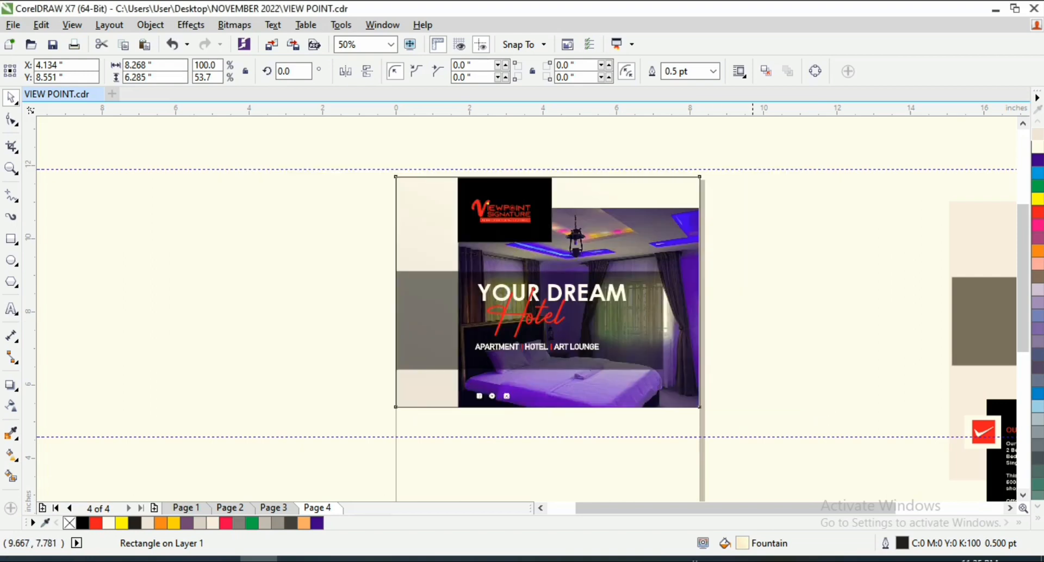
- Remove the outline from the fountain-filled background rectangle
click(443, 388)
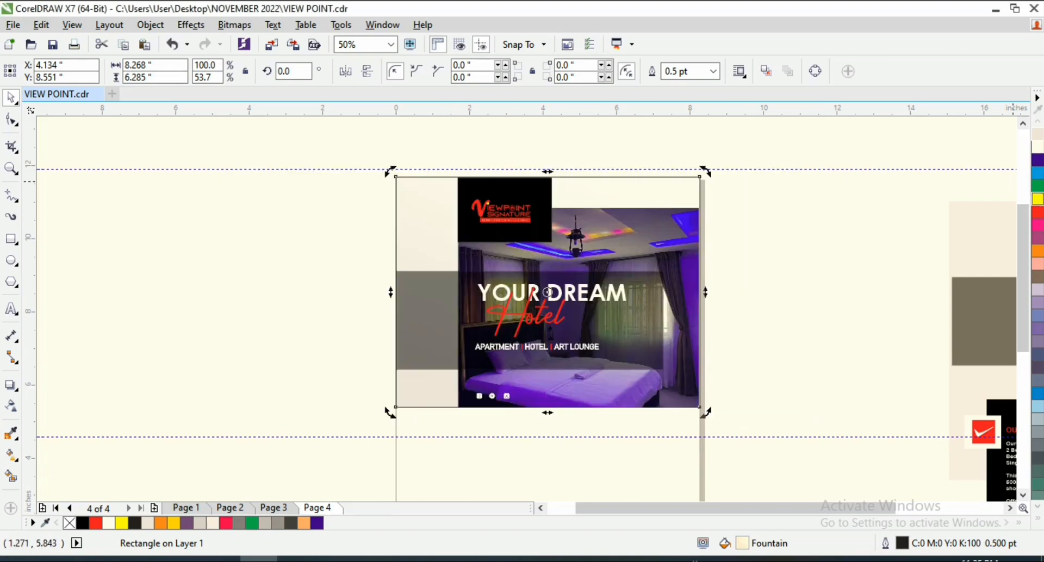
click(1037, 519)
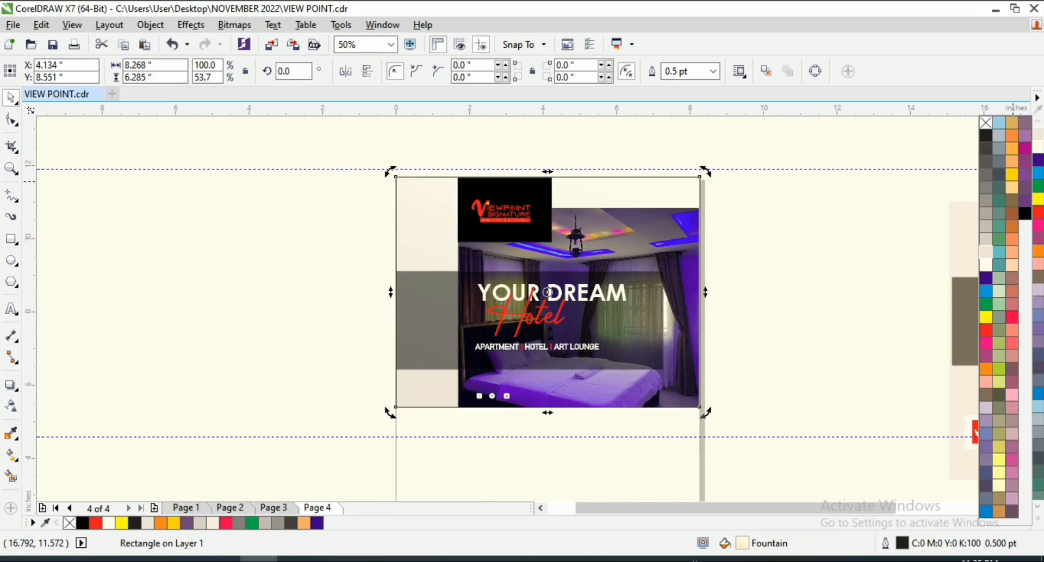
right_click(986, 123)
key(z)
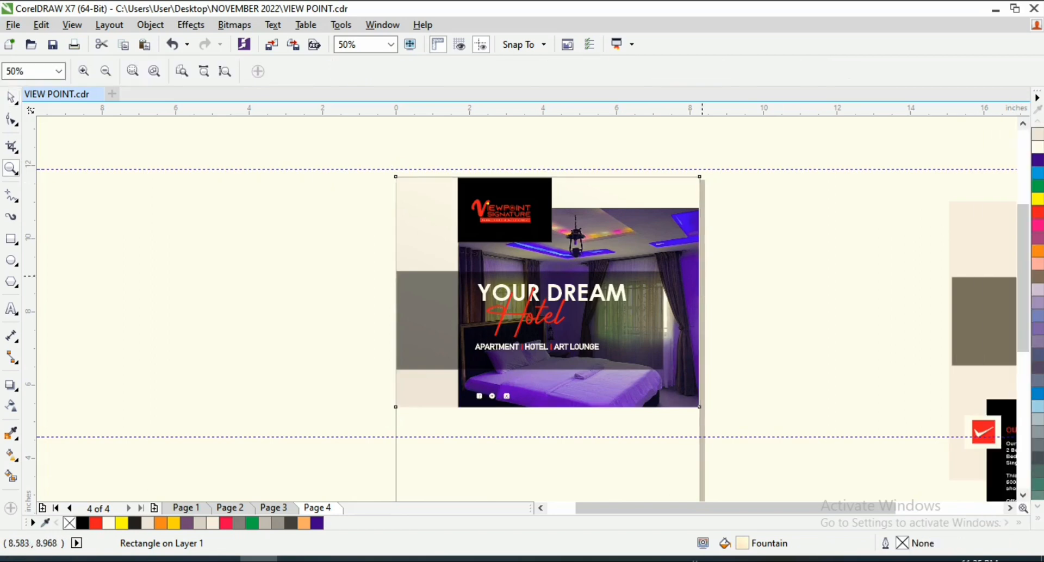
right_click(665, 263)
key(space)
click(691, 335)
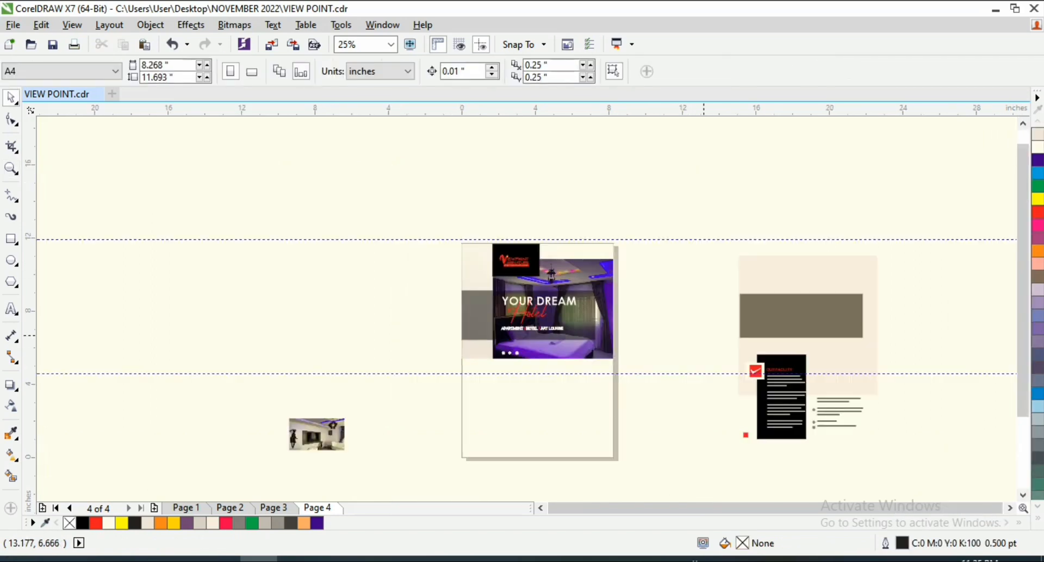
drag(705, 333, 810, 454)
click(783, 409)
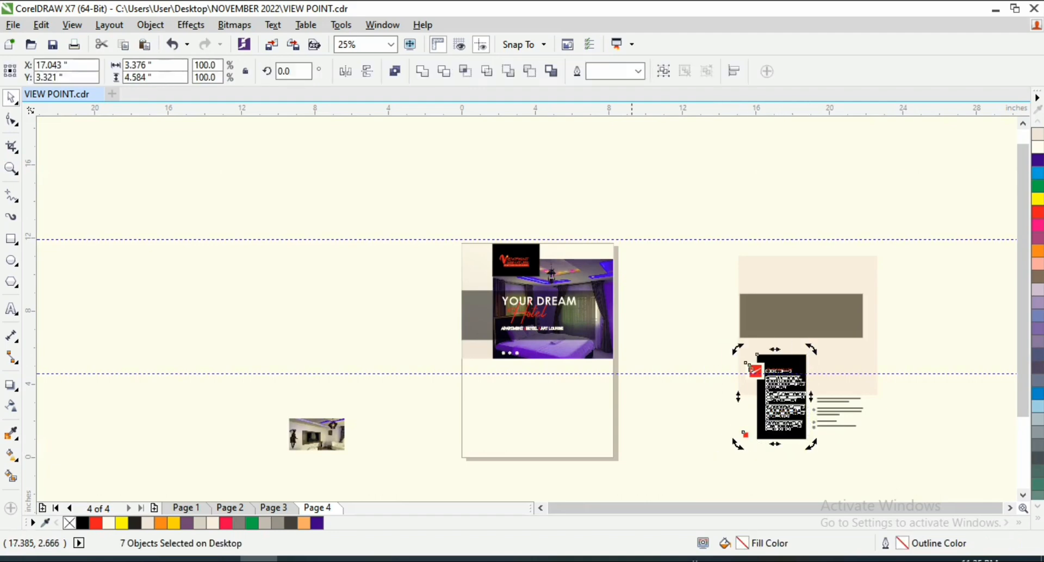
drag(781, 408, 278, 295)
- Draw a rectangle about 2.58 by 5.16 inches just below the room photo and fill it with C100 M100 Y100 K100 black
click(10, 238)
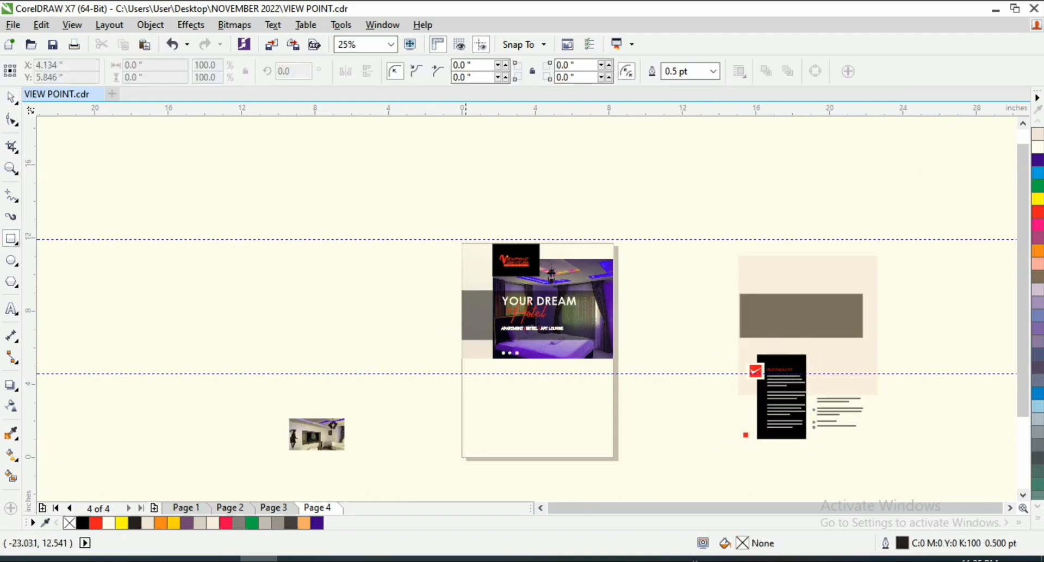
drag(482, 363, 530, 457)
key(z)
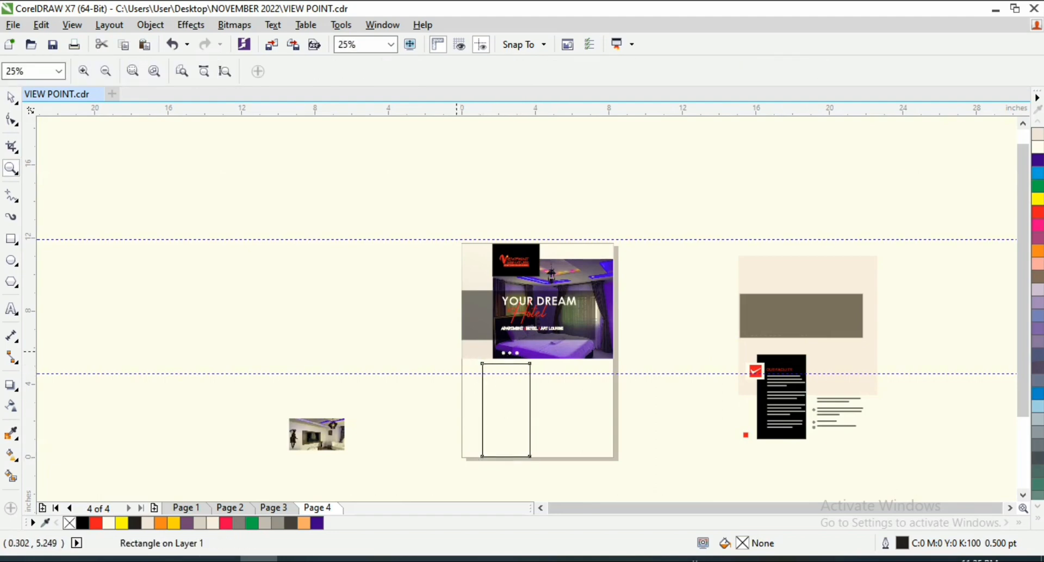
drag(453, 345, 560, 403)
key(space)
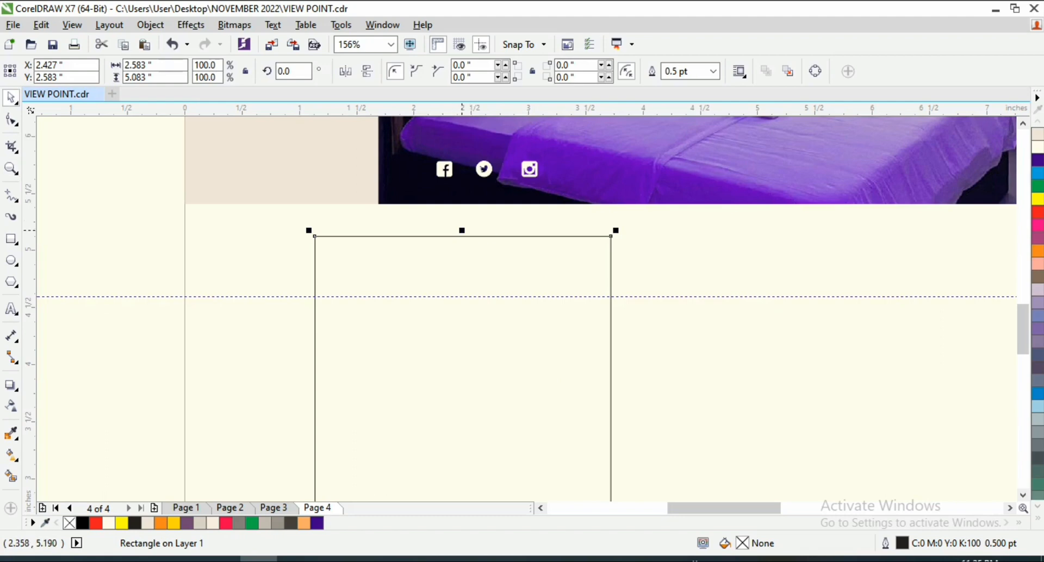
drag(463, 231, 463, 228)
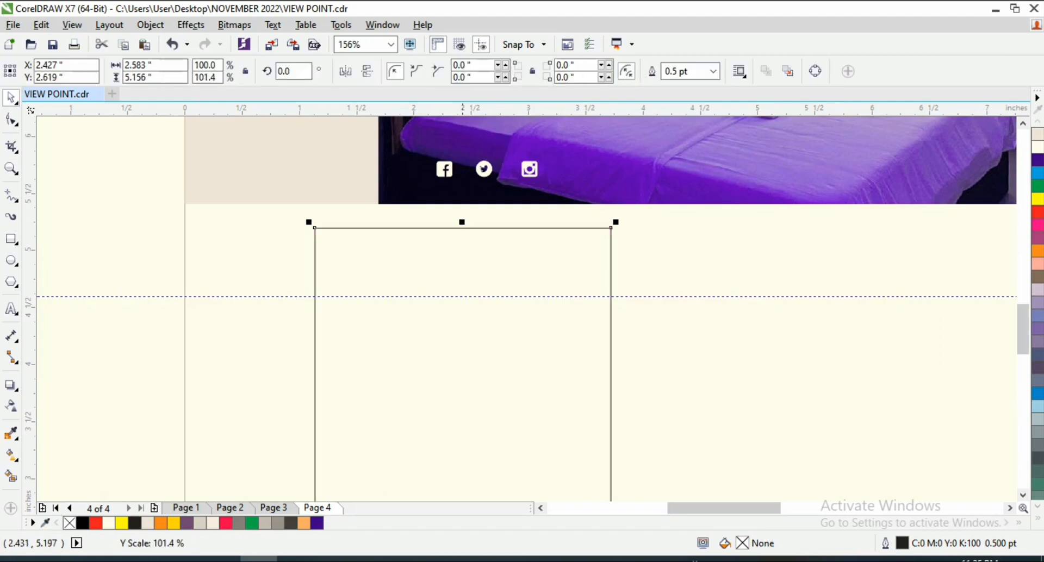
click(1037, 518)
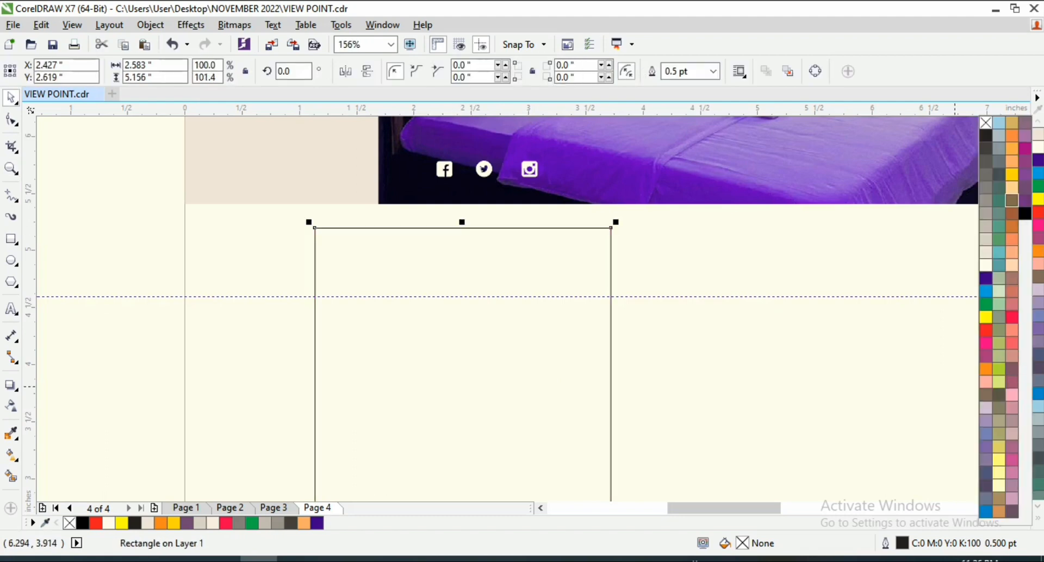
click(1025, 213)
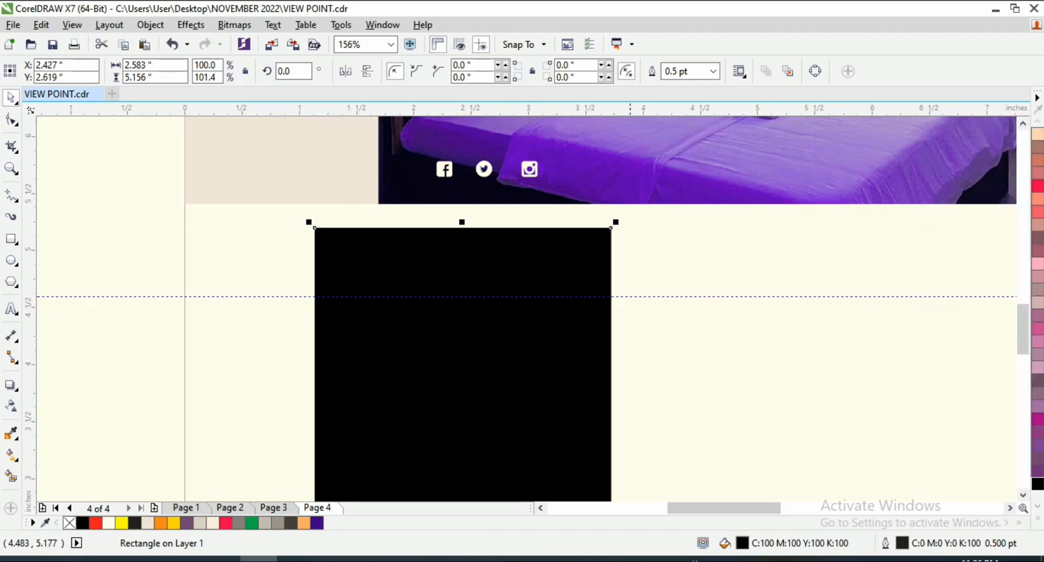
- Draw a small rectangle about 0.85 by 0.73 inches overlapping the black panel's upper-left corner
key(z)
key(F3)
key(space)
key(space)
drag(426, 337, 630, 470)
key(space)
key(space)
drag(277, 147, 533, 314)
key(space)
click(11, 239)
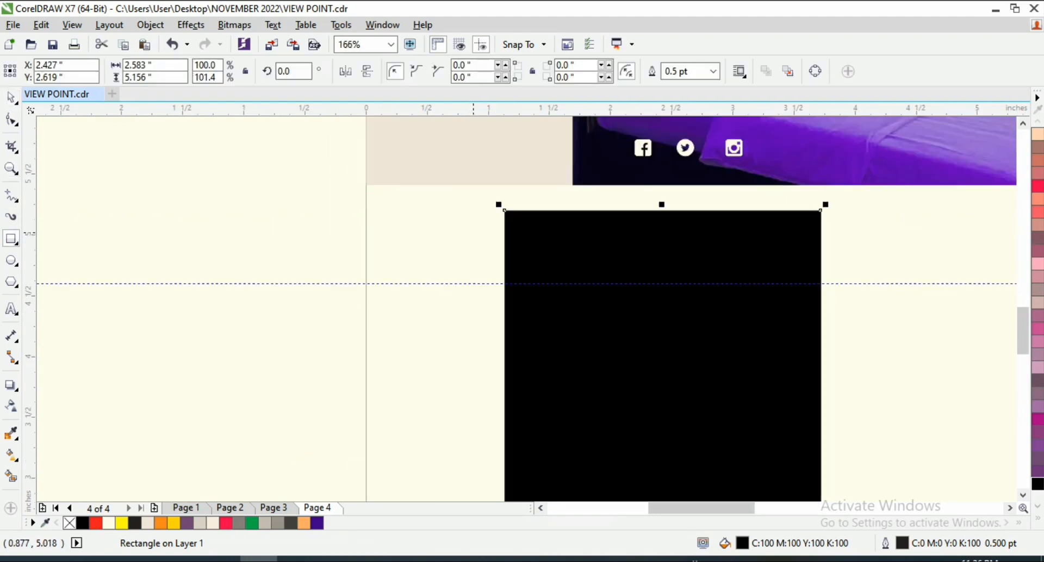
drag(446, 195, 551, 286)
key(space)
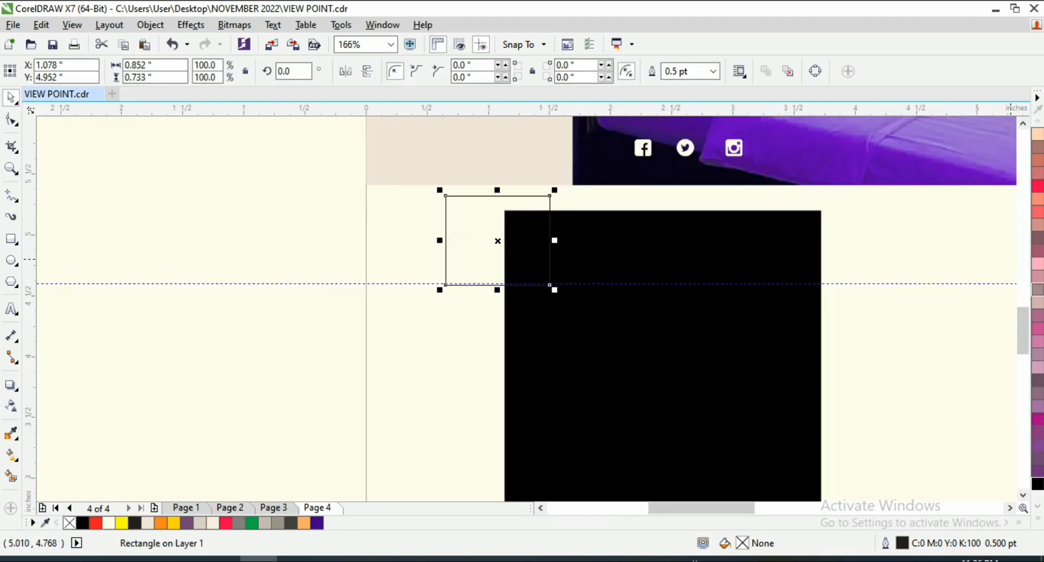
- Give the small corner rectangle a white fill and white outline, and shift it slightly up and to the left
click(1038, 518)
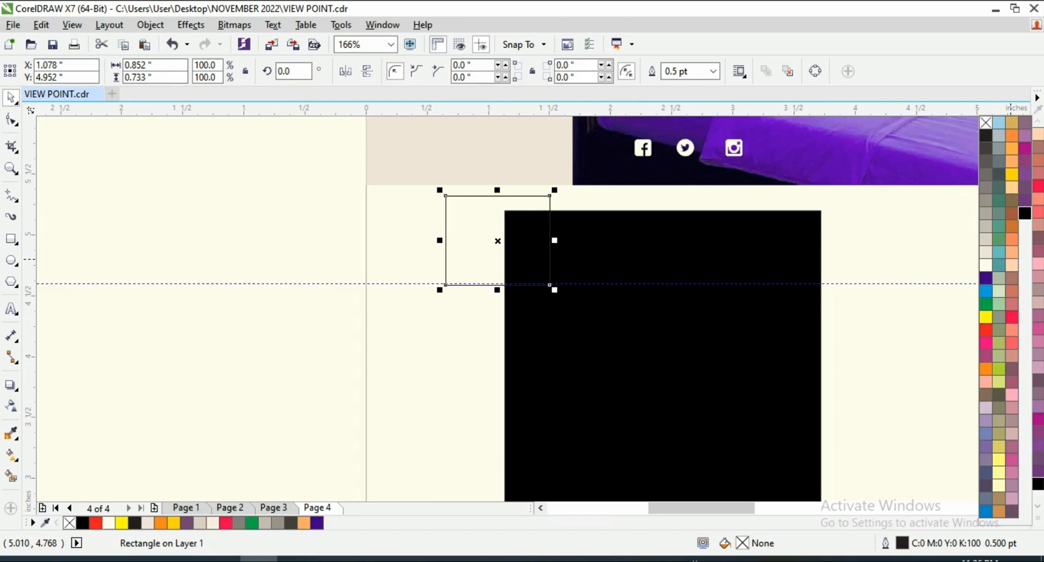
click(986, 265)
right_click(986, 266)
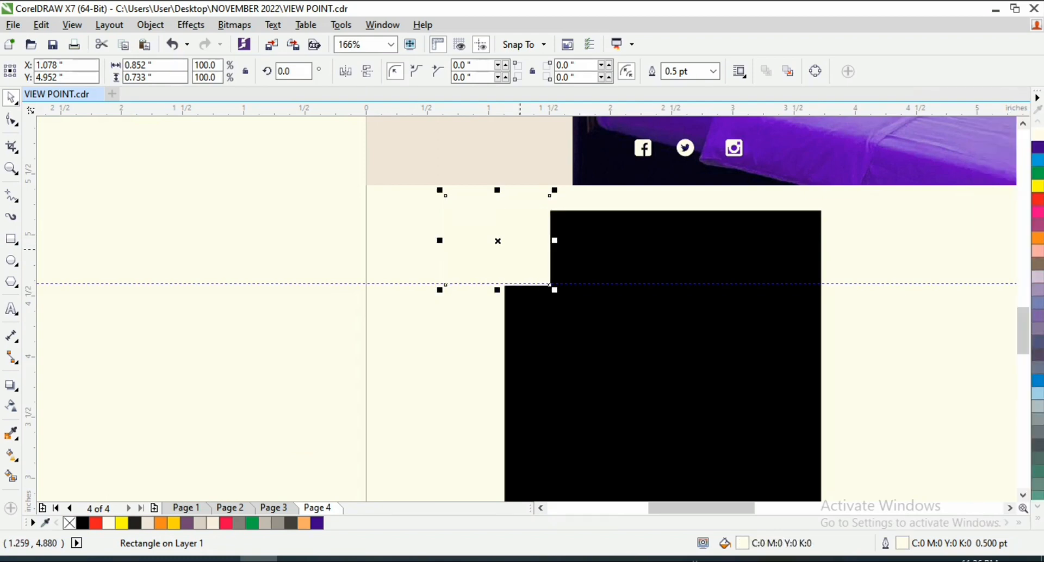
mouse_move(512, 227)
mouse_down()
mouse_move(504, 241)
mouse_move(510, 219)
mouse_up()
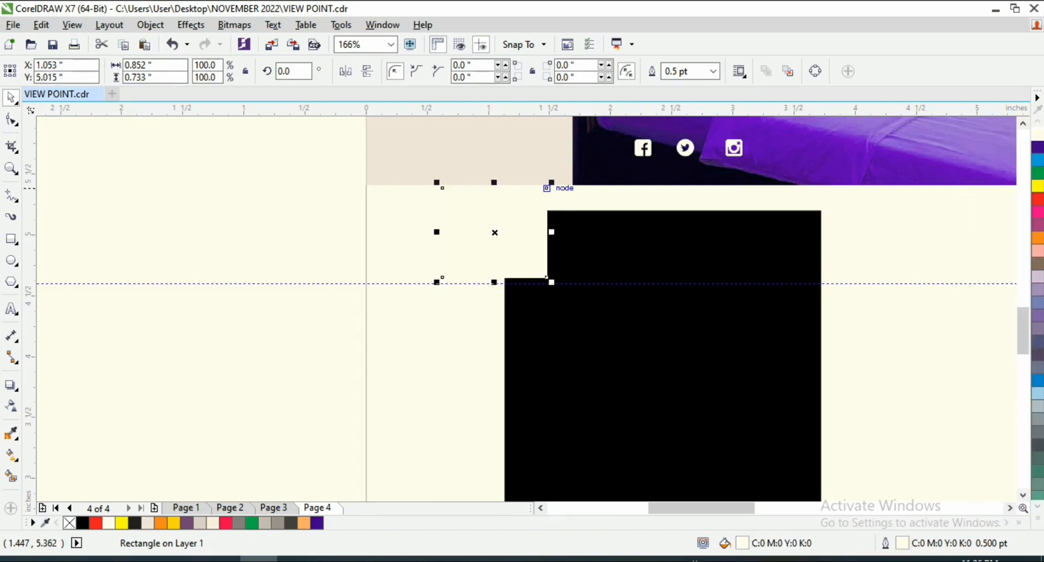
- Create a centred copy of the white corner rectangle scaled to about 0.59 by 0.51 inches and fill it red
drag(548, 182, 535, 196)
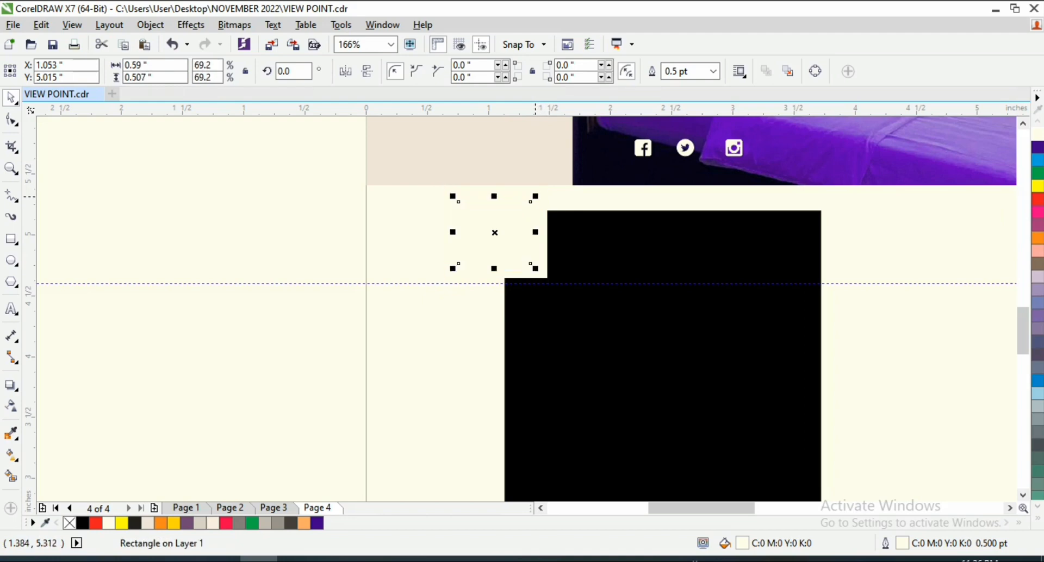
click(1038, 199)
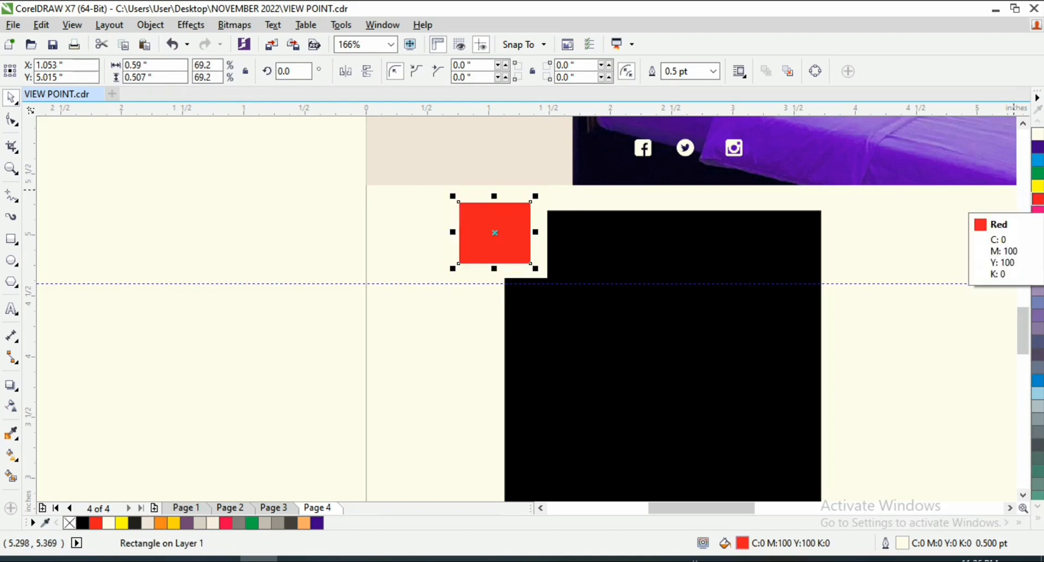
click(88, 224)
- Draw a closed five-point checkmark outline with the Bézier tool in the empty area beside the page
click(12, 196)
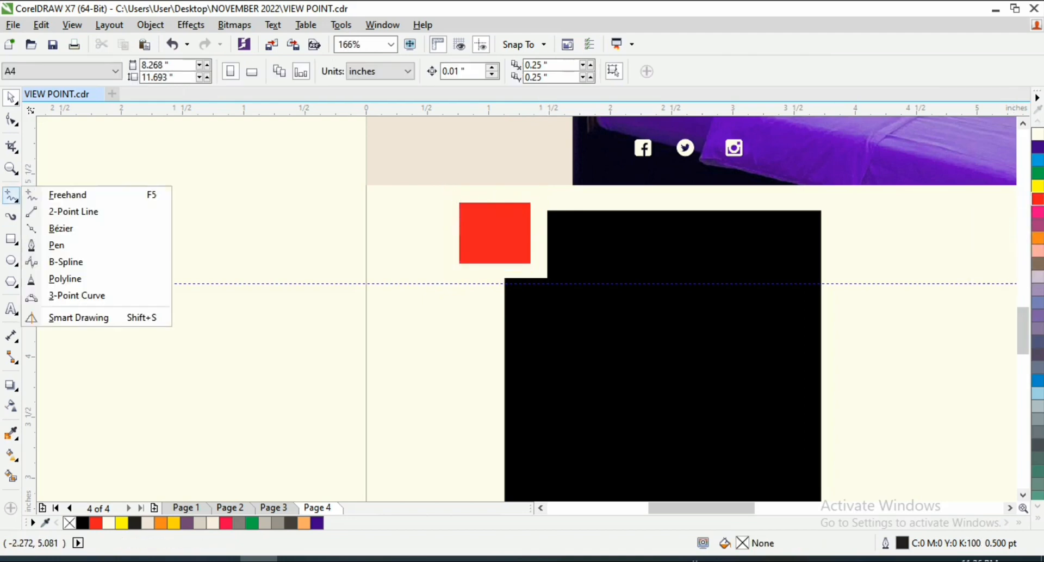
click(61, 228)
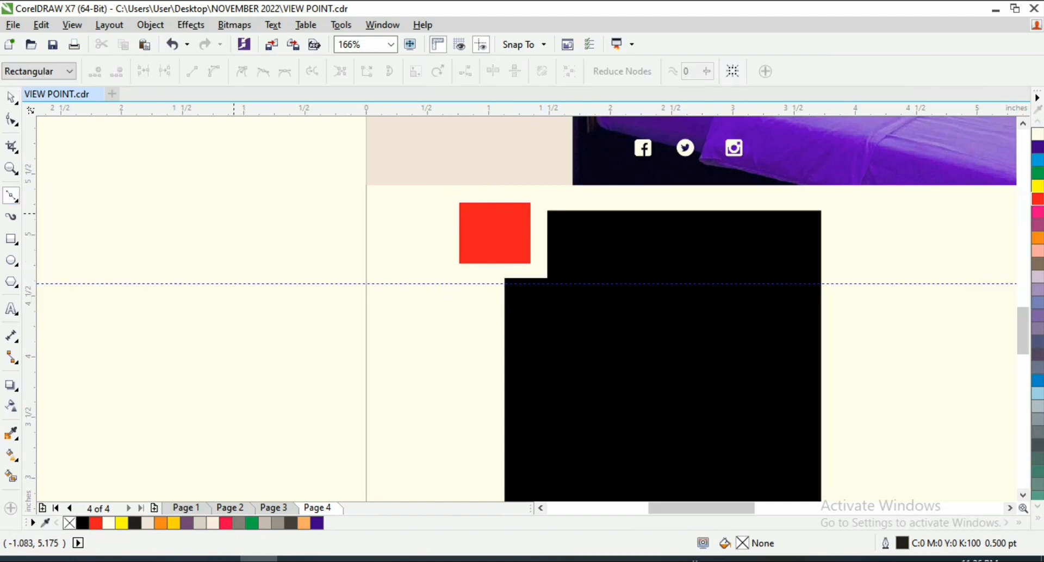
click(233, 214)
click(257, 236)
click(301, 201)
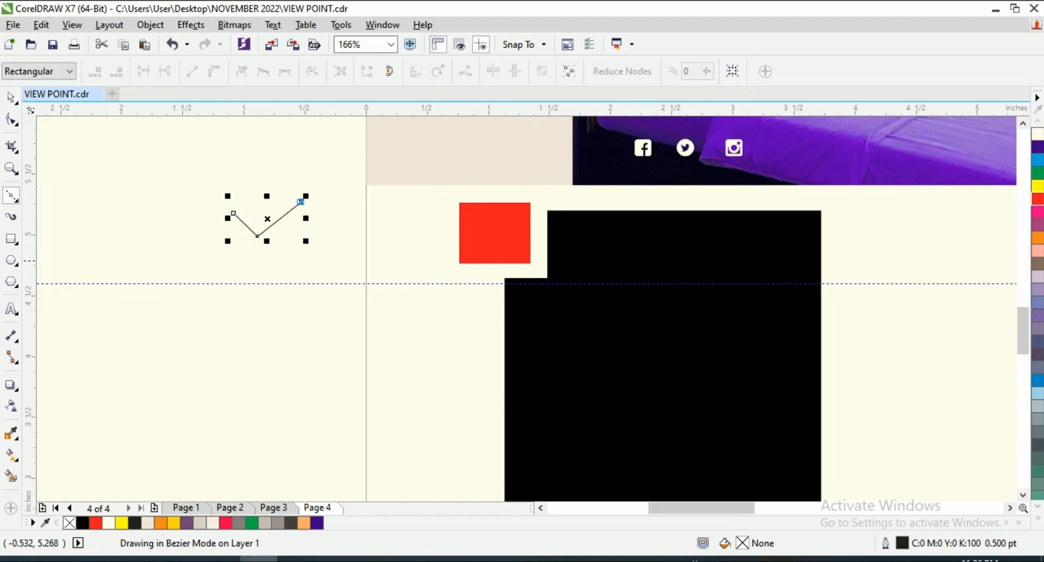
click(270, 256)
click(235, 245)
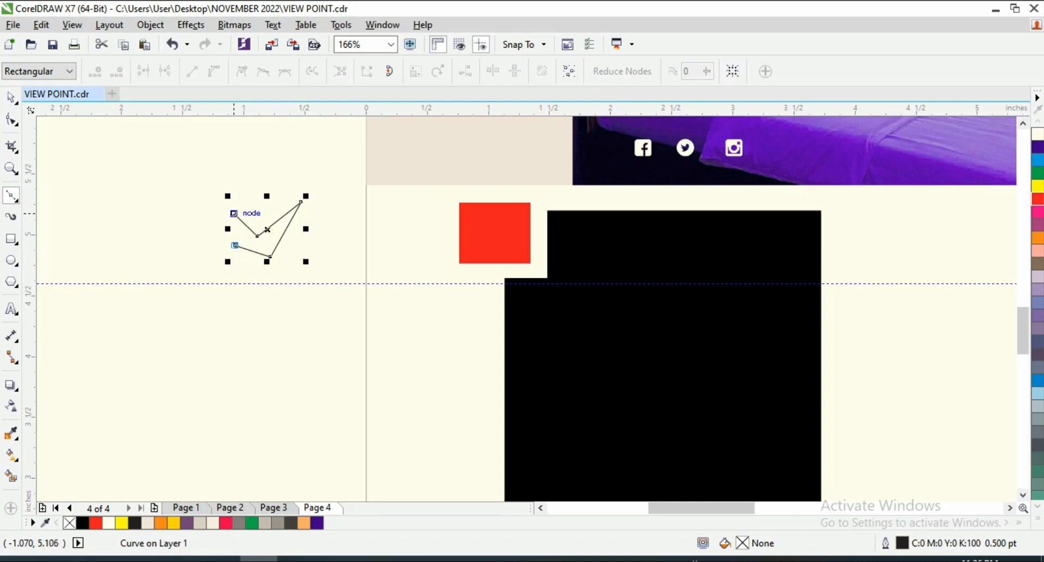
click(234, 213)
- Convert the checkmark outline's lower edge to a curve and bow it downward
key(F2)
drag(186, 184, 348, 282)
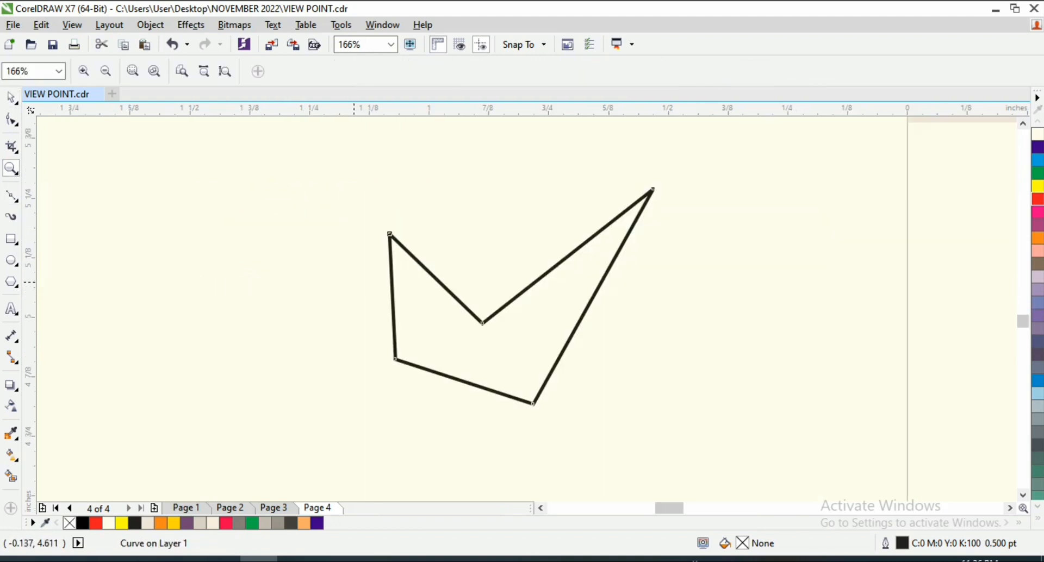
key(F10)
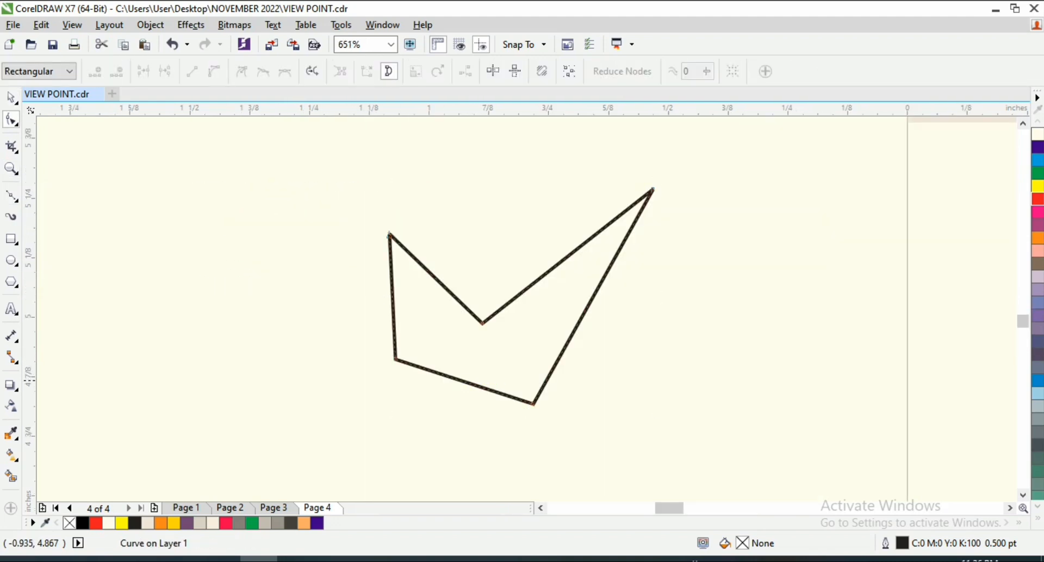
right_click(457, 380)
click(503, 178)
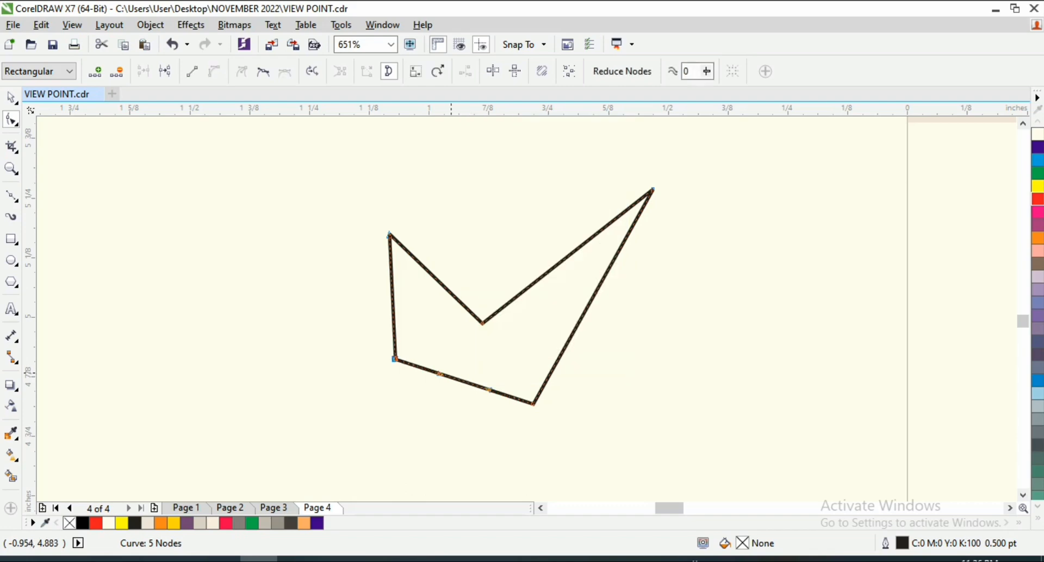
drag(439, 374, 433, 420)
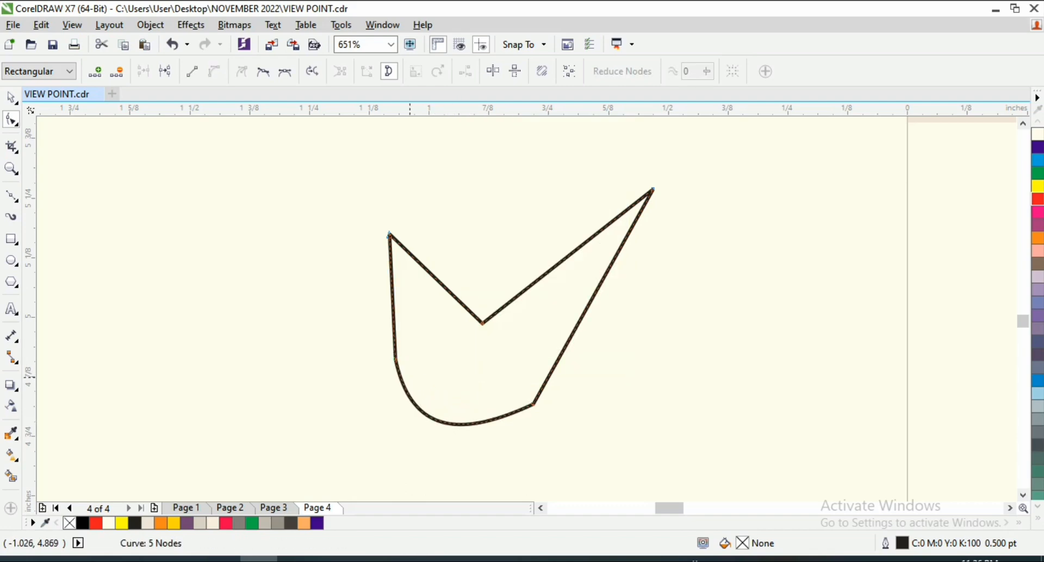
- Delete the two lower corner nodes of the checkmark outline to leave one continuous curved underside
key(Delete)
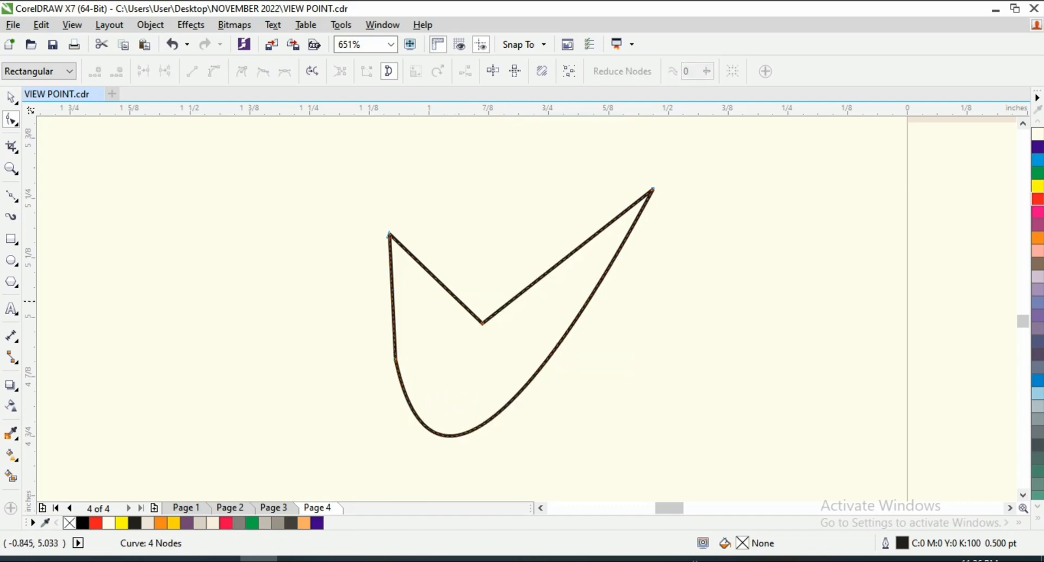
click(396, 359)
key(Delete)
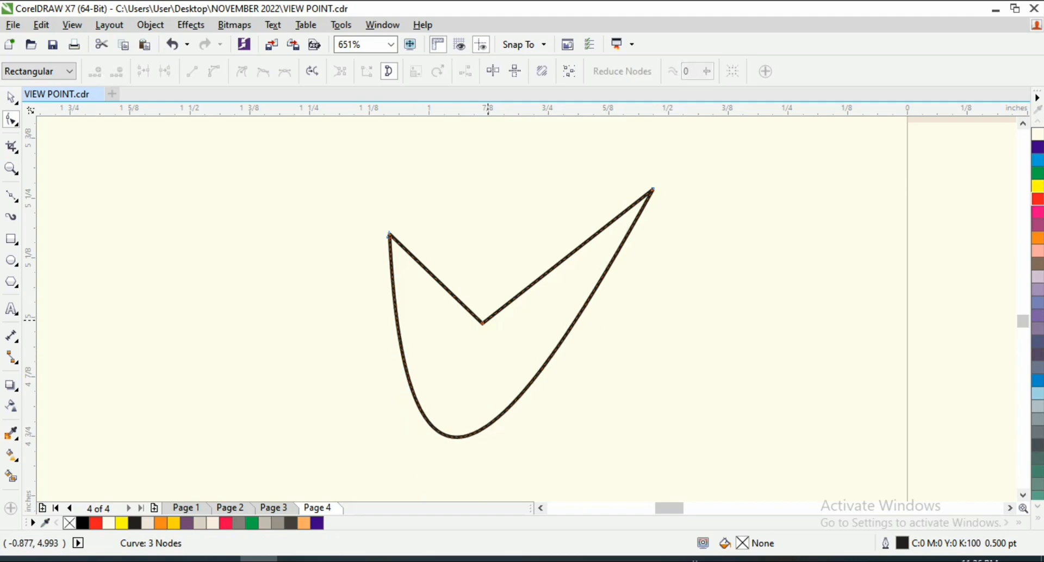
- Lower the checkmark's inner notch and upper-left nodes slightly, undoing the trial move of its upper-right tip
drag(482, 323, 482, 341)
drag(652, 190, 683, 231)
key(ctrl+z)
drag(463, 443, 488, 422)
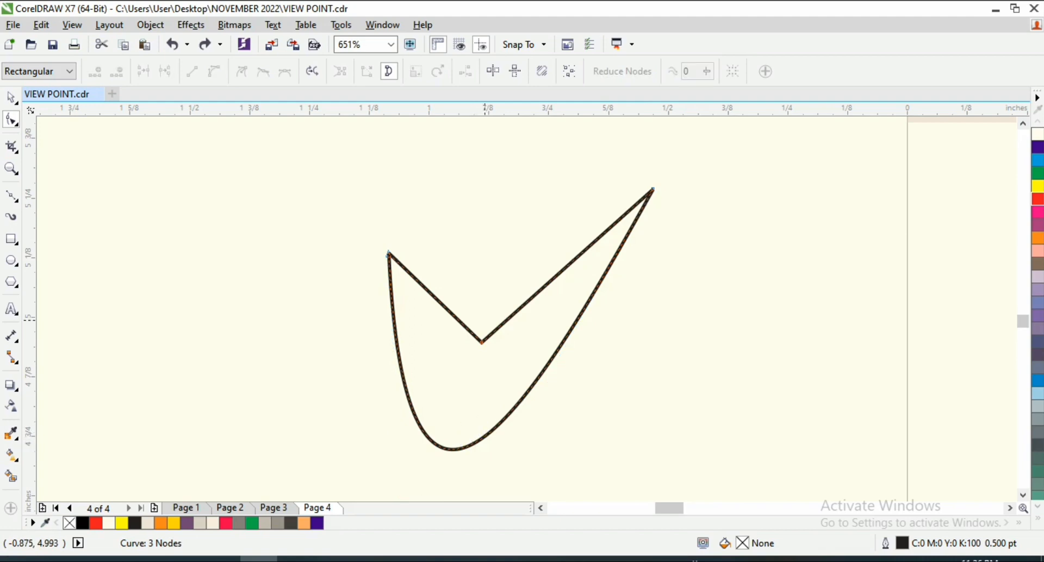
- Add a node on each side of the checkmark's inner notch and delete the notch node, leaving a short edge between them
double_click(452, 315)
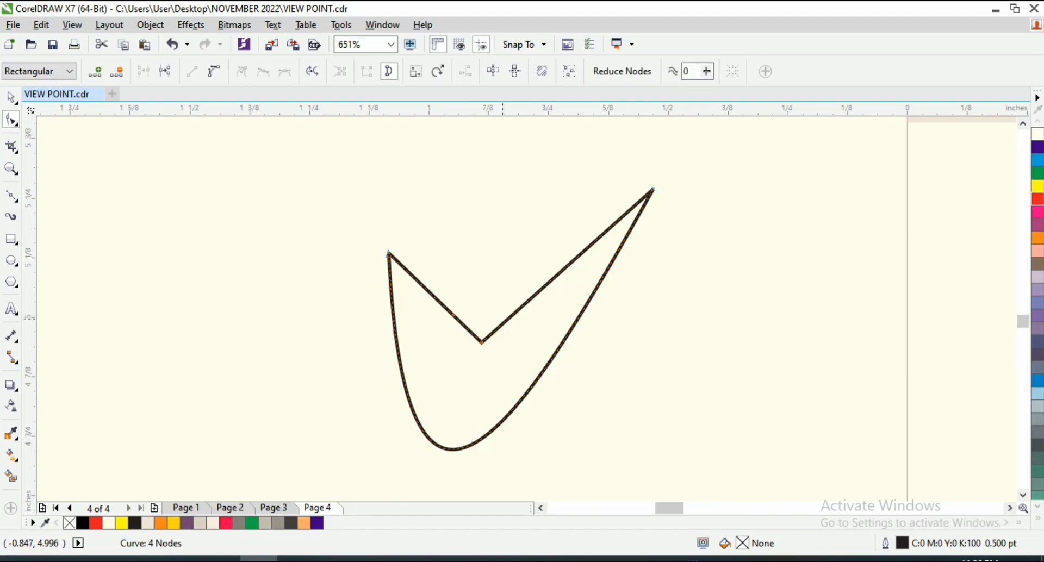
click(505, 321)
key(Delete)
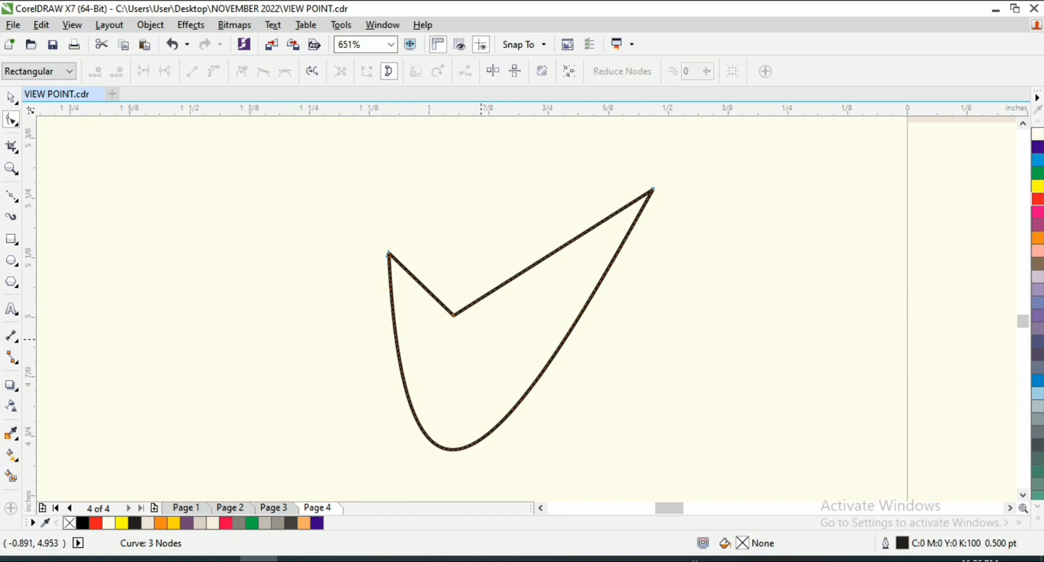
key(ctrl+z)
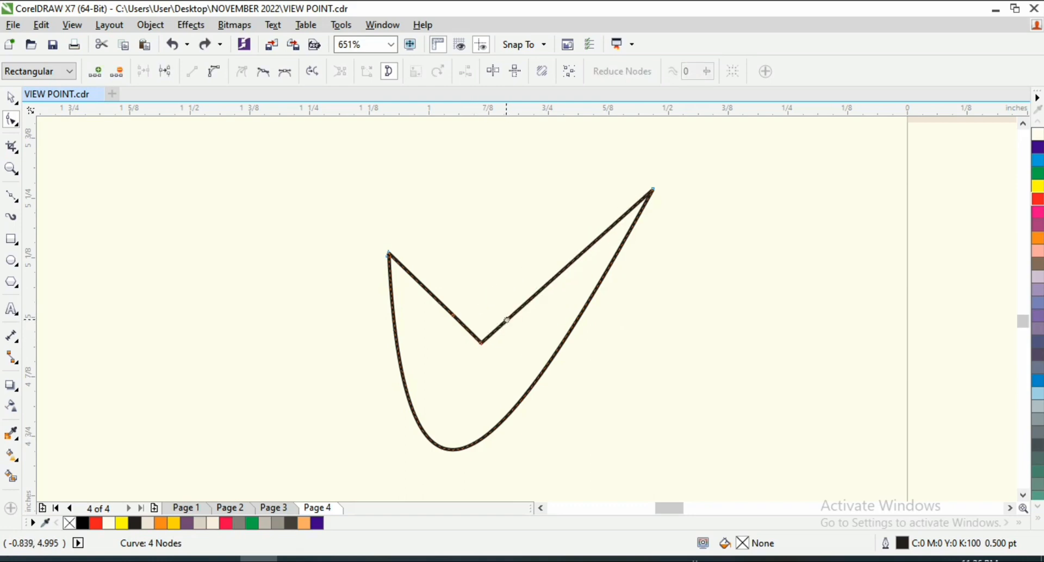
double_click(507, 320)
double_click(505, 319)
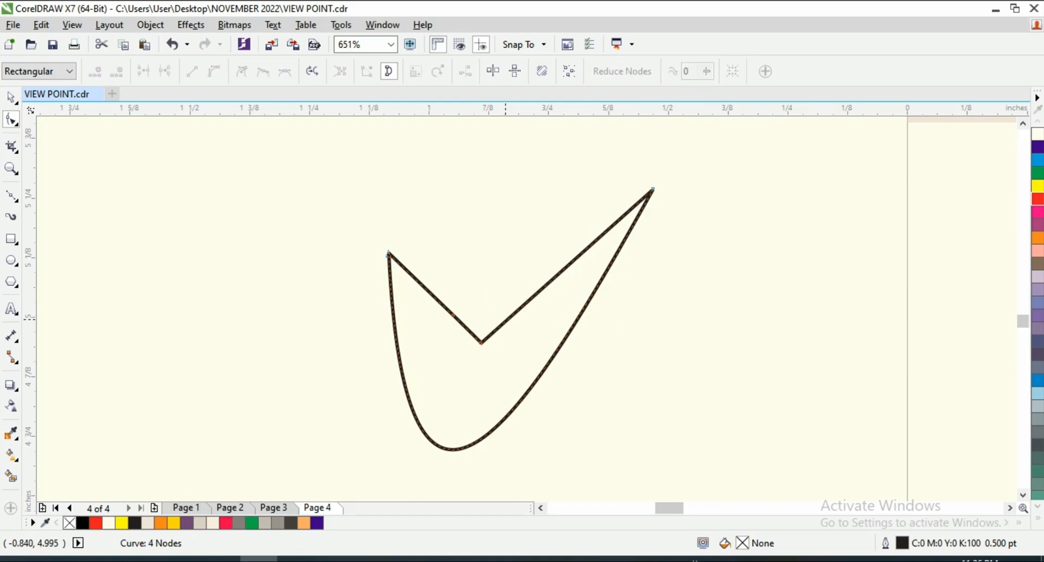
double_click(506, 320)
double_click(481, 341)
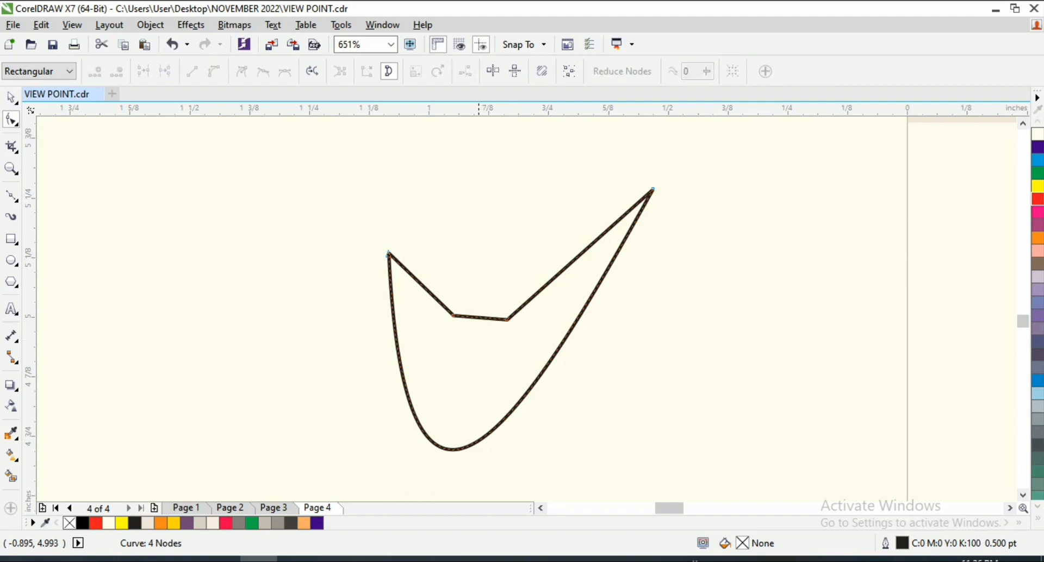
- Convert the short edge at the checkmark's inner notch to a curve and bow it downward
right_click(476, 316)
key(Escape)
right_click(476, 318)
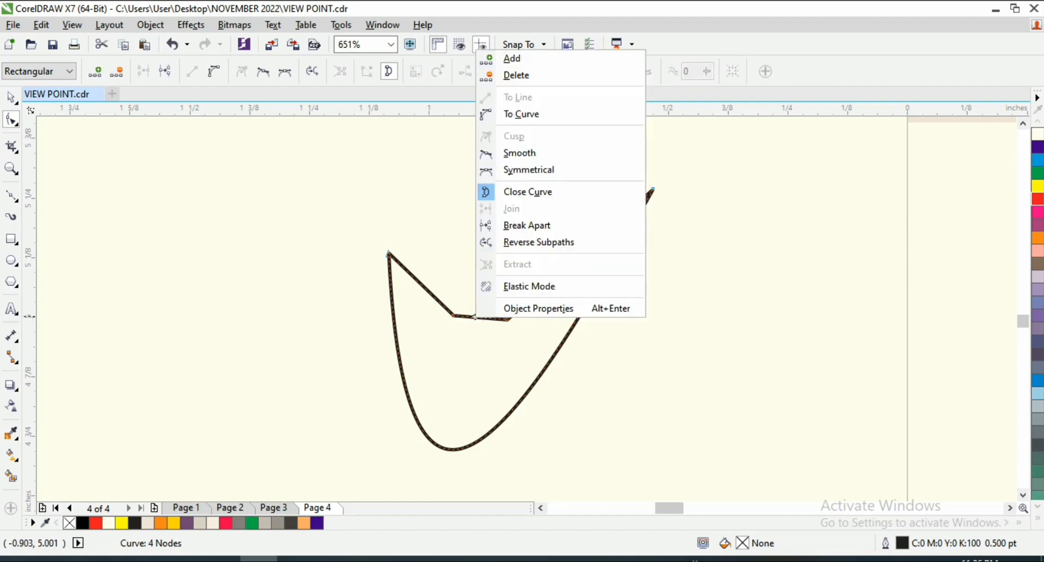
click(517, 112)
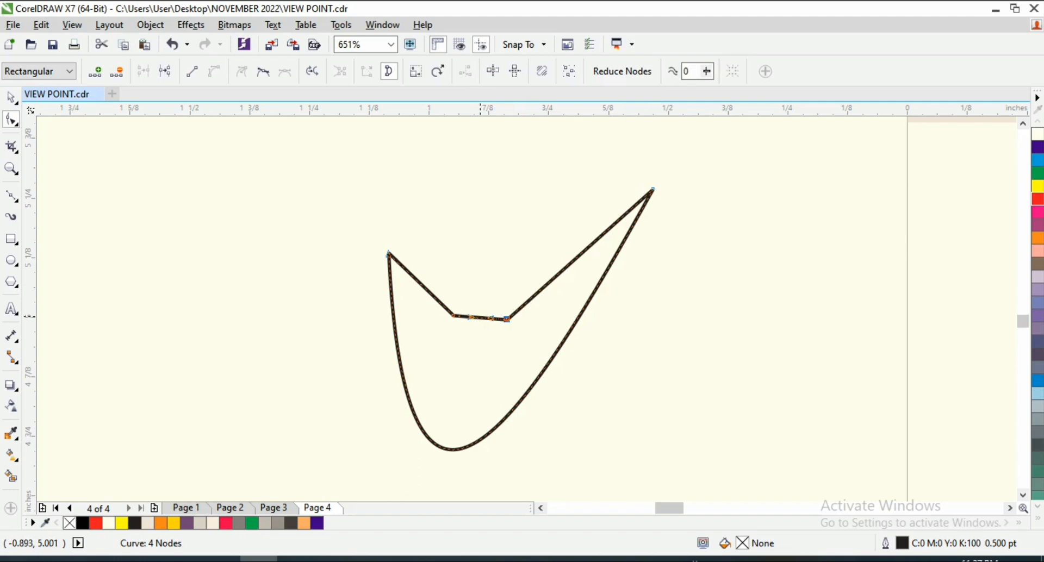
drag(480, 316, 478, 342)
- Delete the two nodes beside the checkmark's inner notch and pull the resulting single upper curve further down
click(454, 316)
key(Delete)
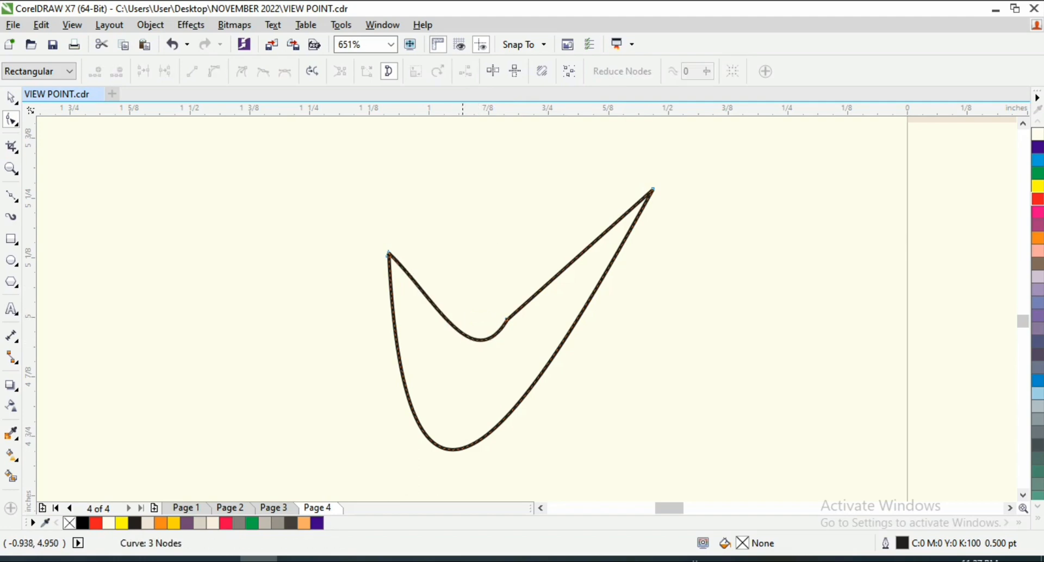
click(505, 321)
key(Delete)
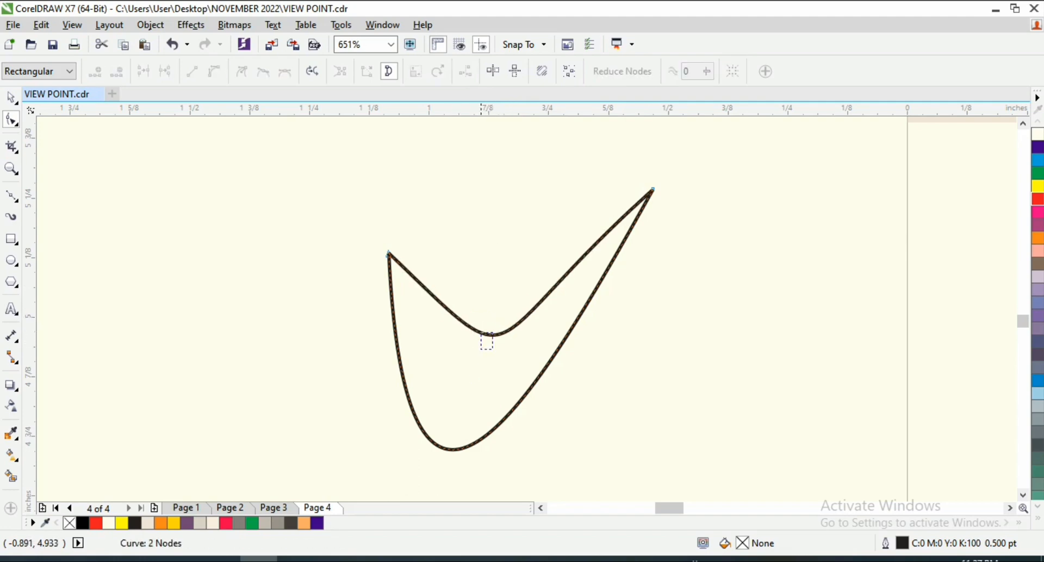
drag(487, 333, 477, 365)
- Rotate the checkmark clockwise to 338.87° and fit it onto the red square at about 0.34 in wide
key(F5)
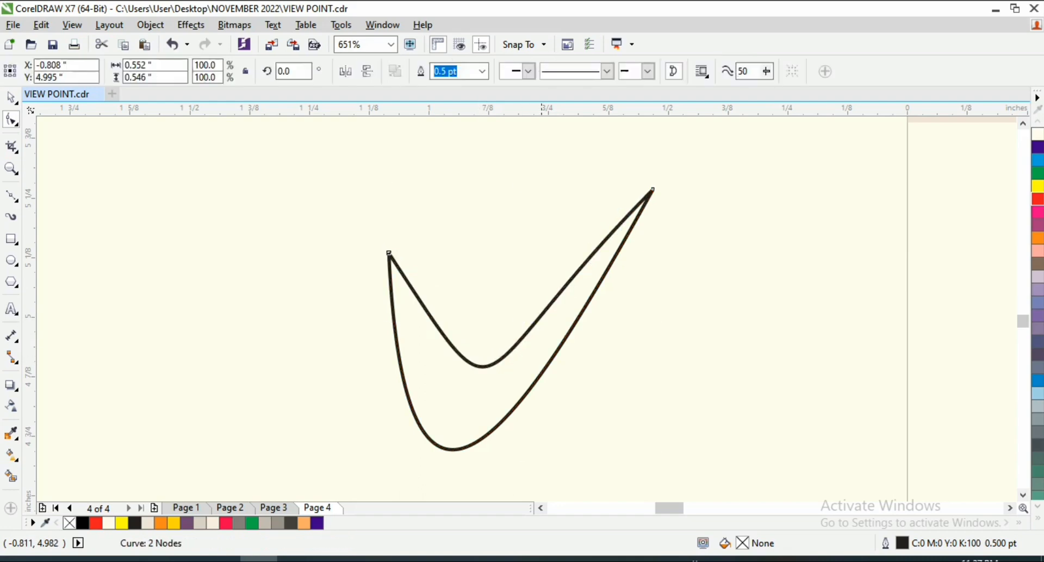
key(z)
key(F3)
key(space)
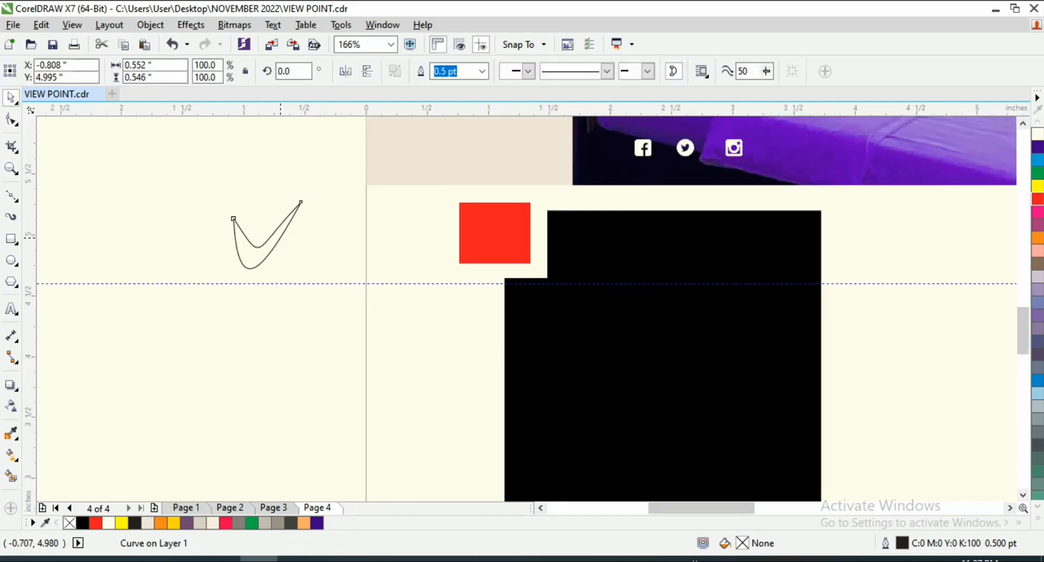
click(266, 236)
drag(310, 201, 319, 218)
click(272, 234)
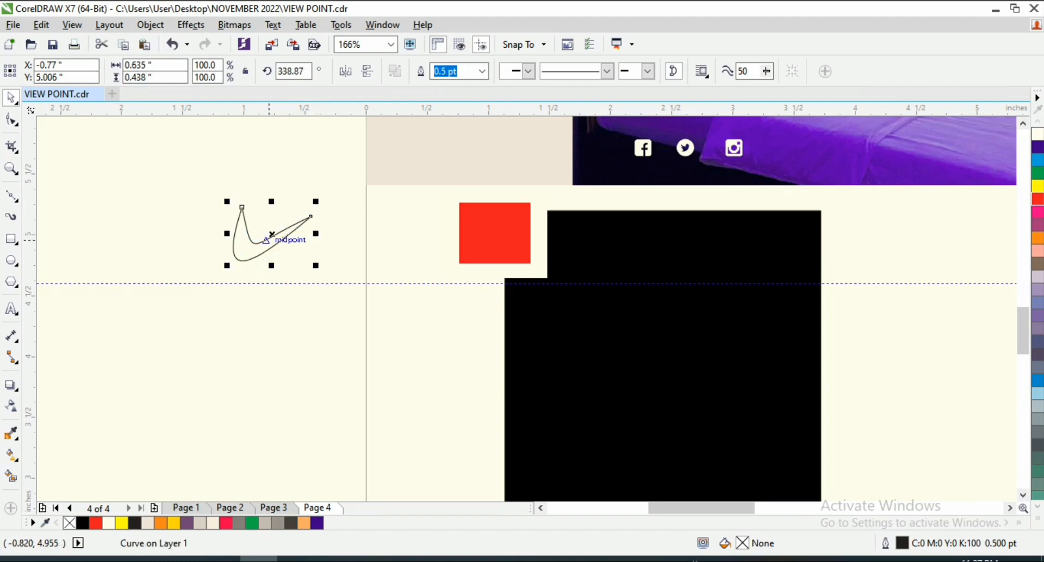
drag(267, 238, 514, 232)
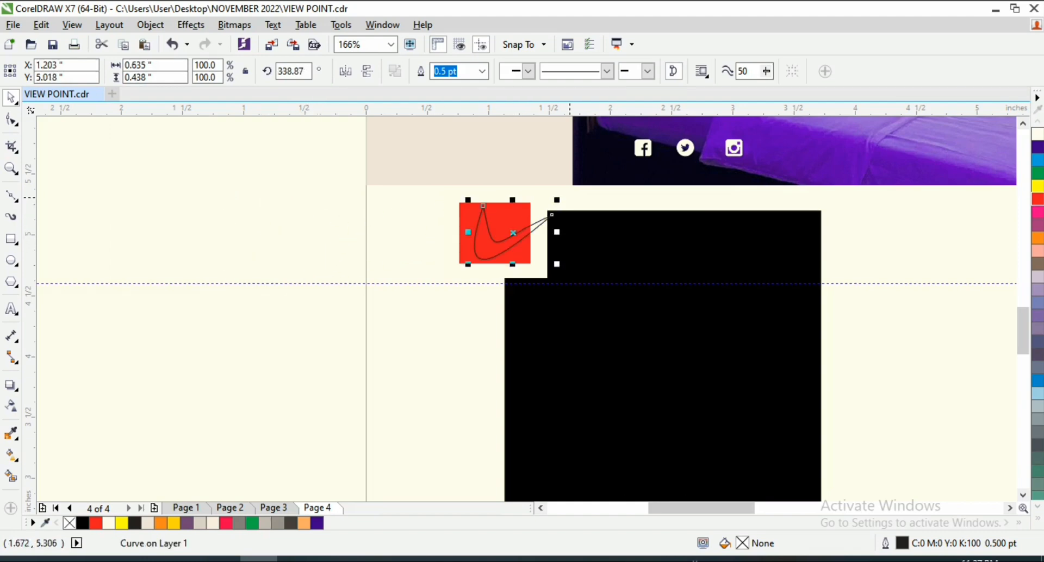
drag(557, 201, 521, 233)
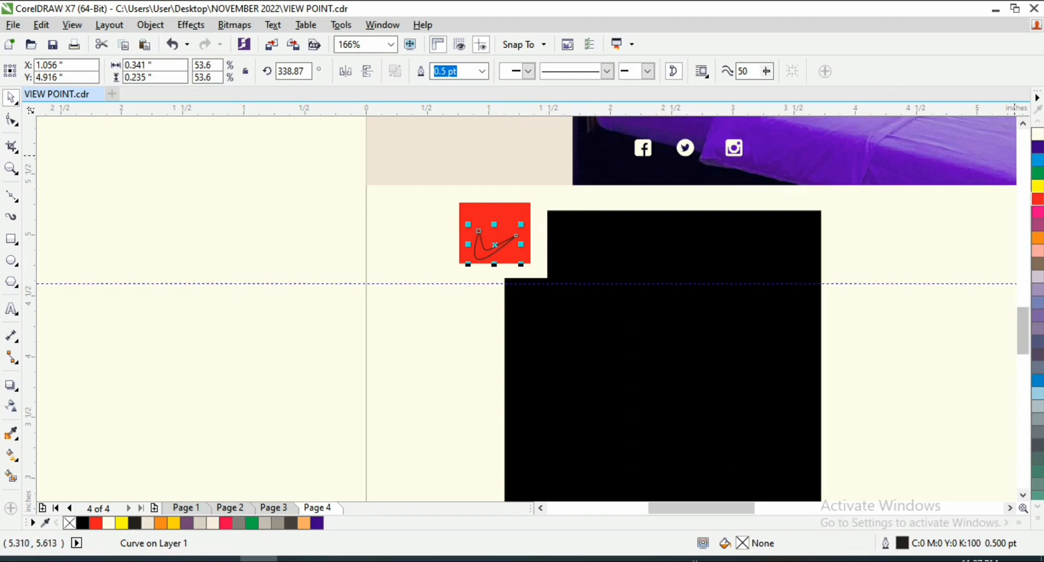
- Give the checkmark on the red square a white fill and a white outline
click(1038, 135)
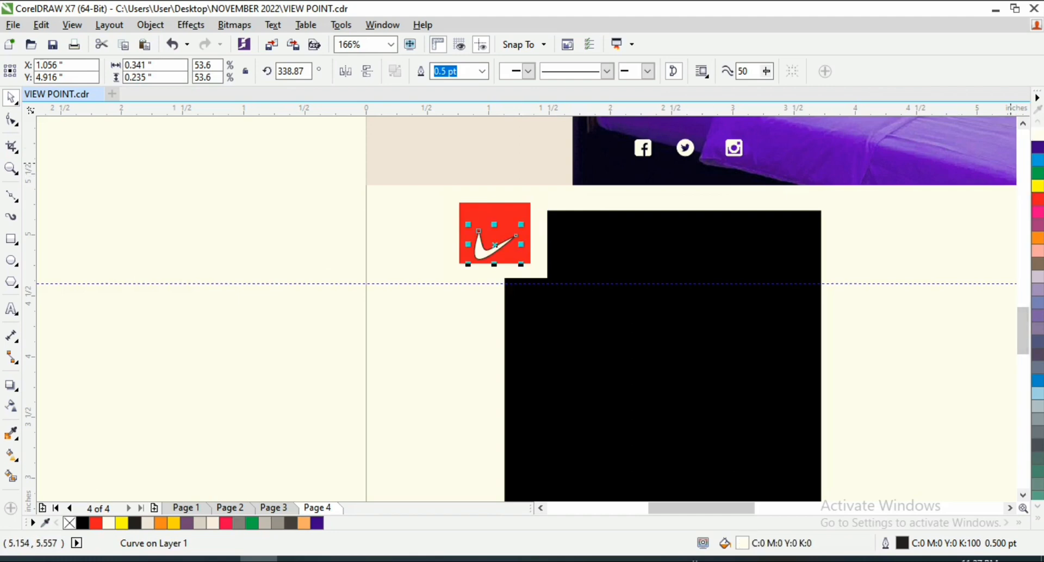
right_click(1038, 134)
click(495, 231)
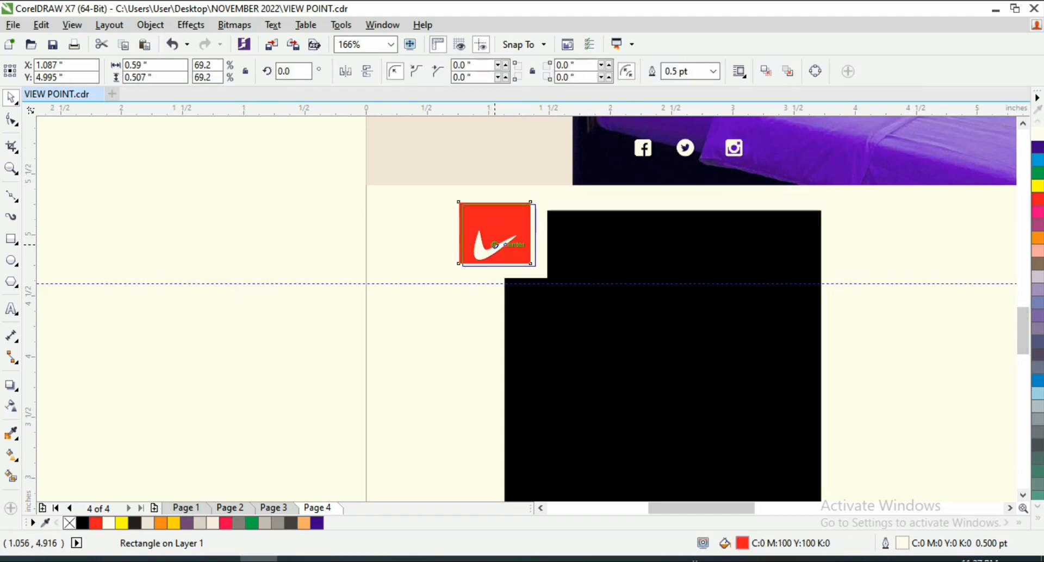
click(495, 232)
click(492, 247)
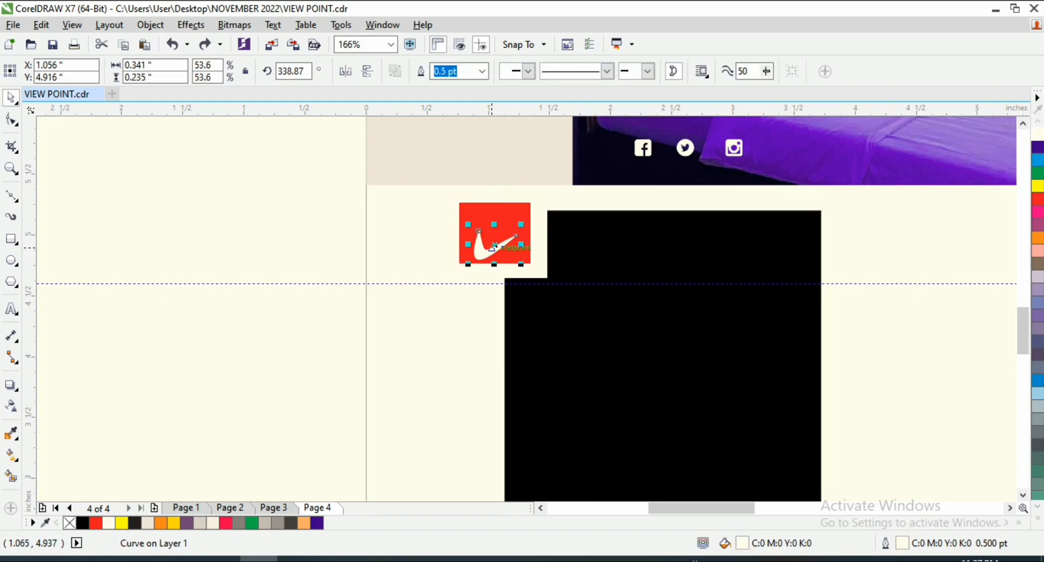
- Move the checkmark up toward the red square's centre and scale it down to about 0.295 in wide
key(z)
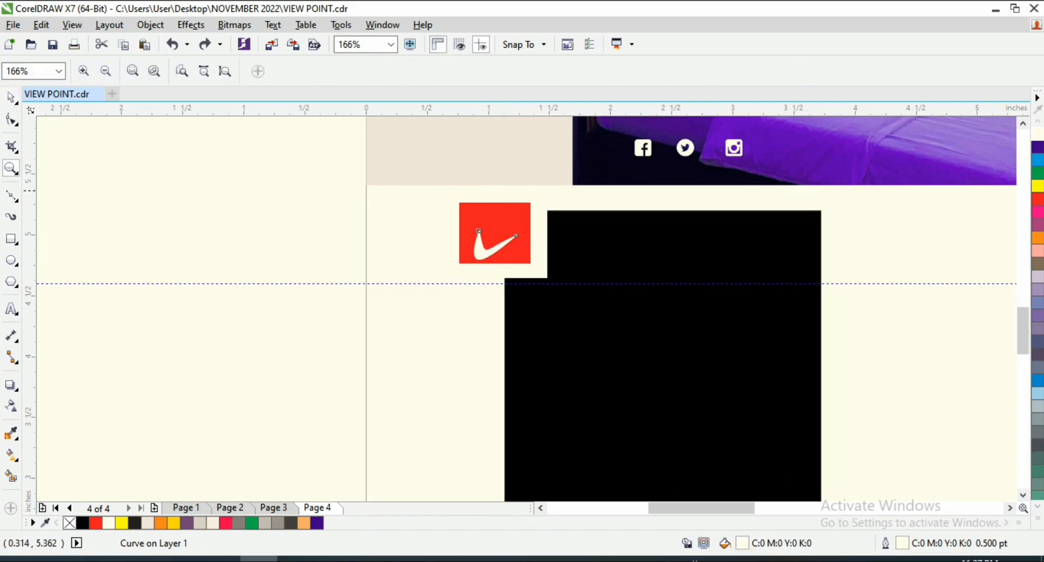
key(F3)
drag(361, 197, 488, 245)
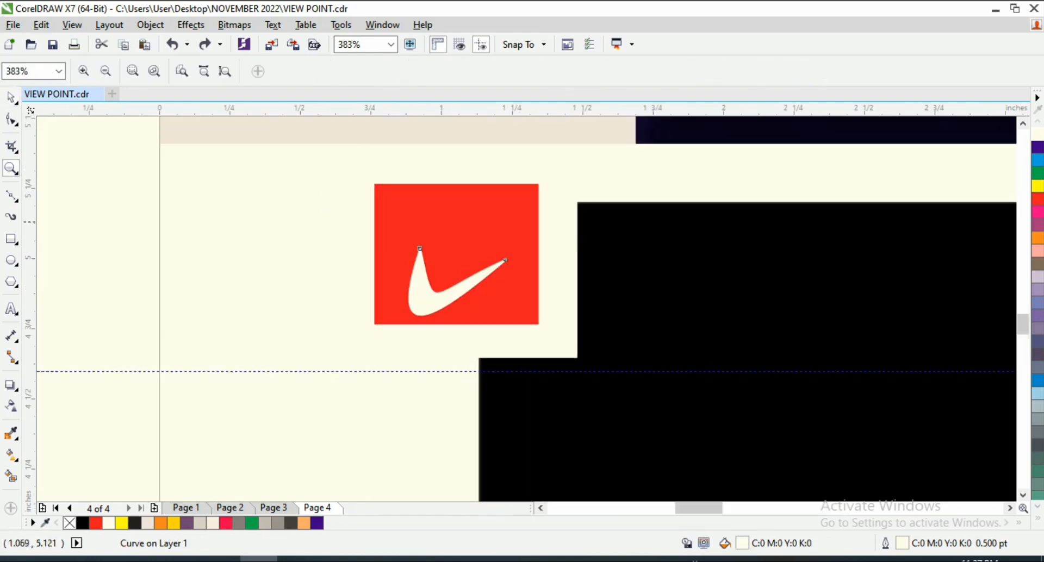
key(space)
drag(461, 281, 466, 262)
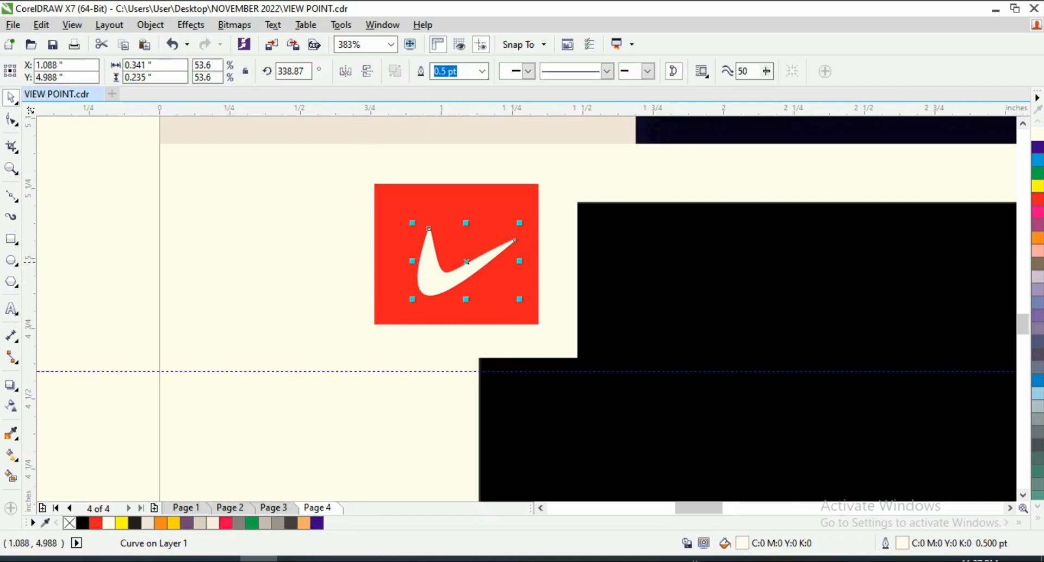
drag(524, 222, 505, 233)
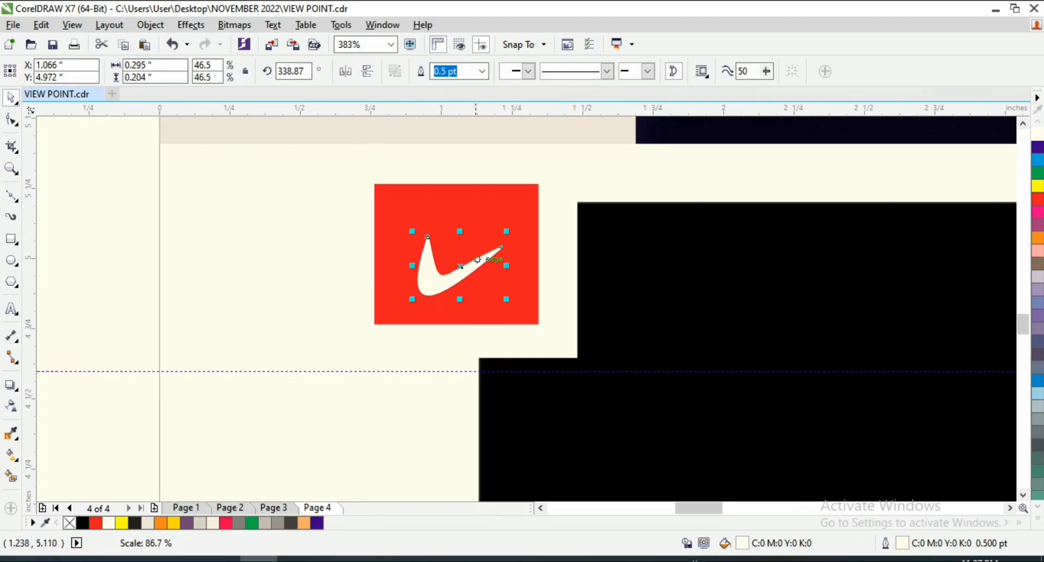
drag(463, 262, 461, 266)
- Move the OUR FACILITY heading and its paragraphs from the reference layout onto the black panel, aligned near the panel's upper part
key(F3)
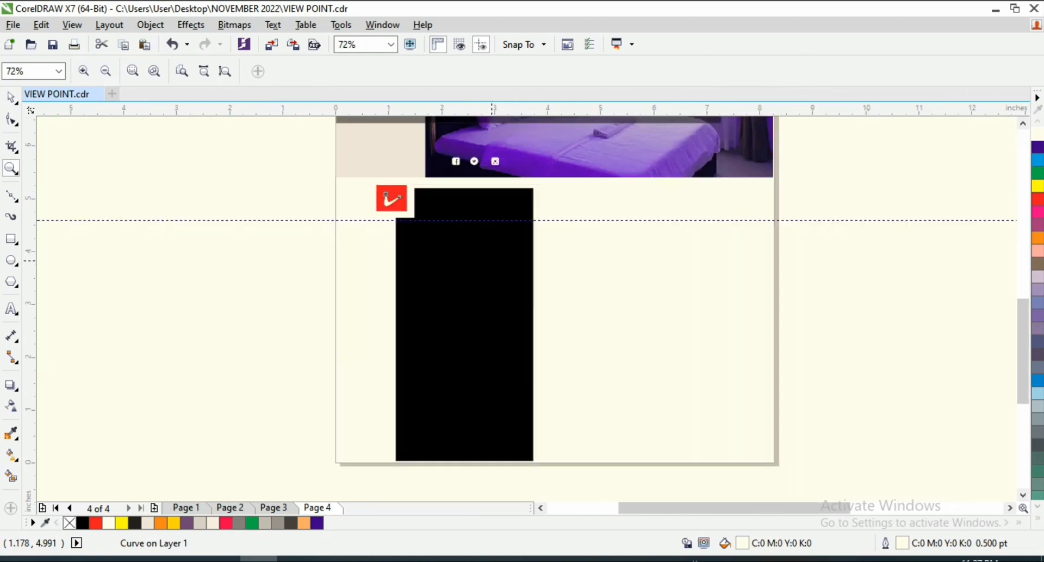
key(F3)
key(space)
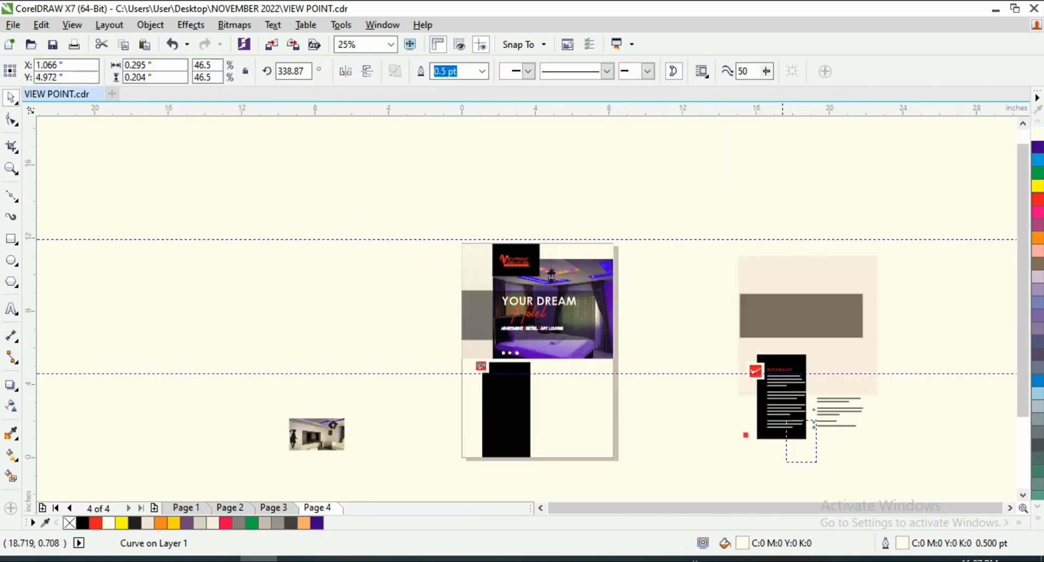
drag(759, 361, 759, 359)
drag(785, 394, 511, 397)
key(z)
drag(448, 349, 542, 404)
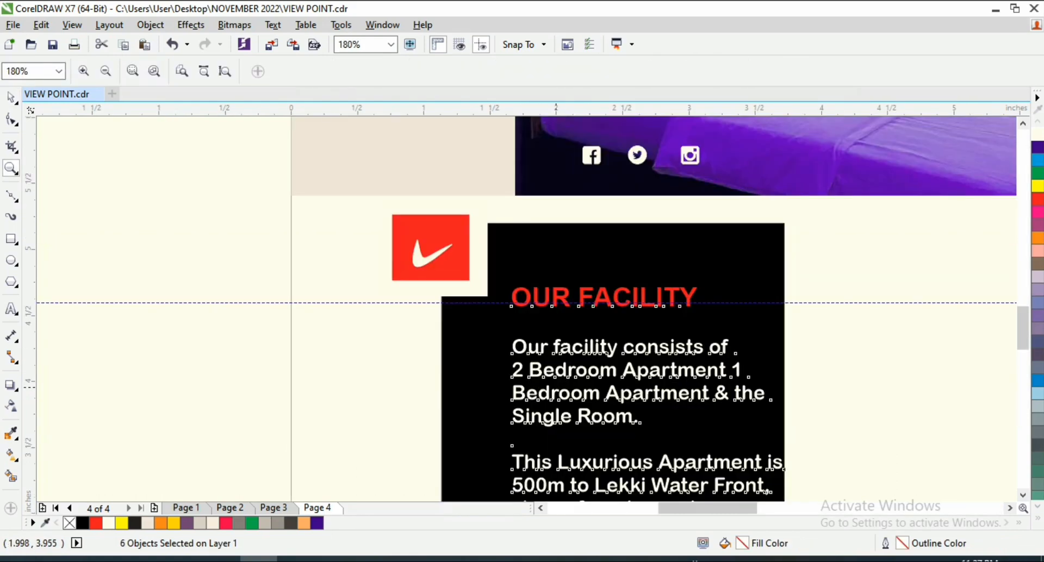
key(space)
drag(581, 349, 560, 319)
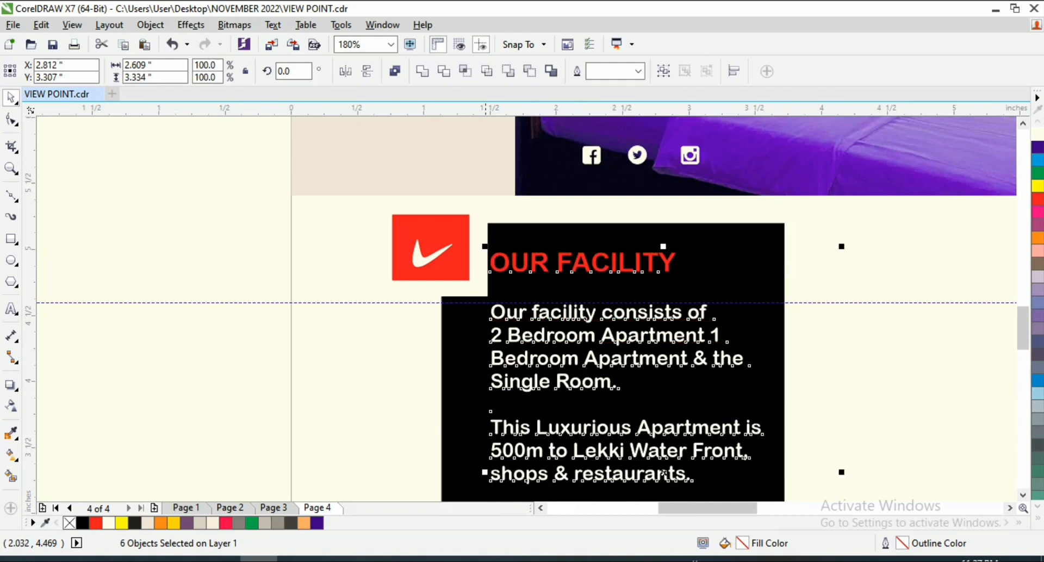
- Select the red square together with its checkmark and shift the badge slightly left and down
click(352, 371)
click(397, 291)
drag(449, 296, 434, 308)
drag(226, 182, 496, 296)
drag(436, 255, 425, 265)
- Place a copy of the badge's red square beside the black panel's lower-left corner, scaled to about 0.26 in wide
key(z)
key(F4)
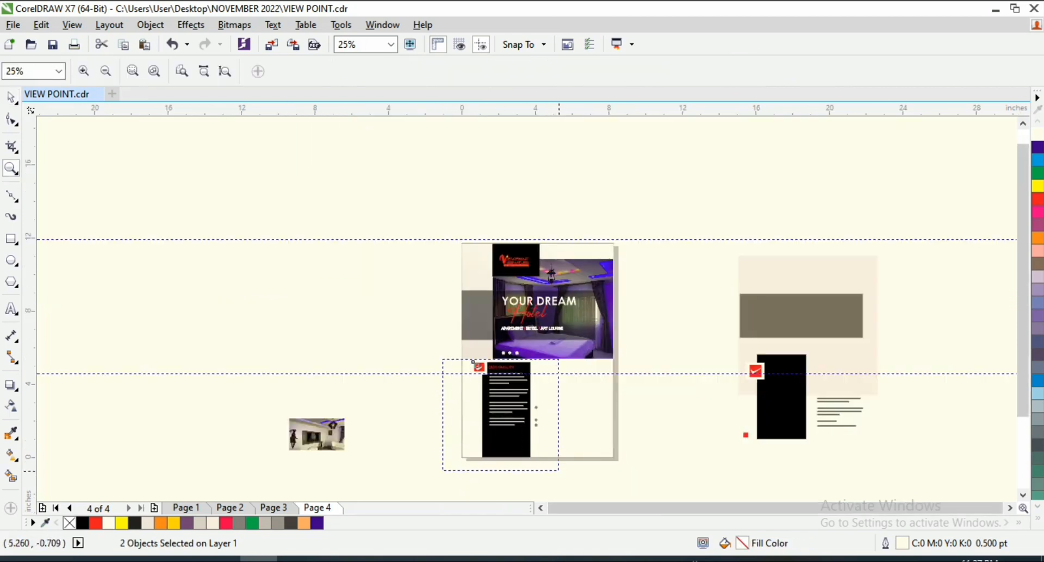
drag(559, 470, 559, 471)
key(space)
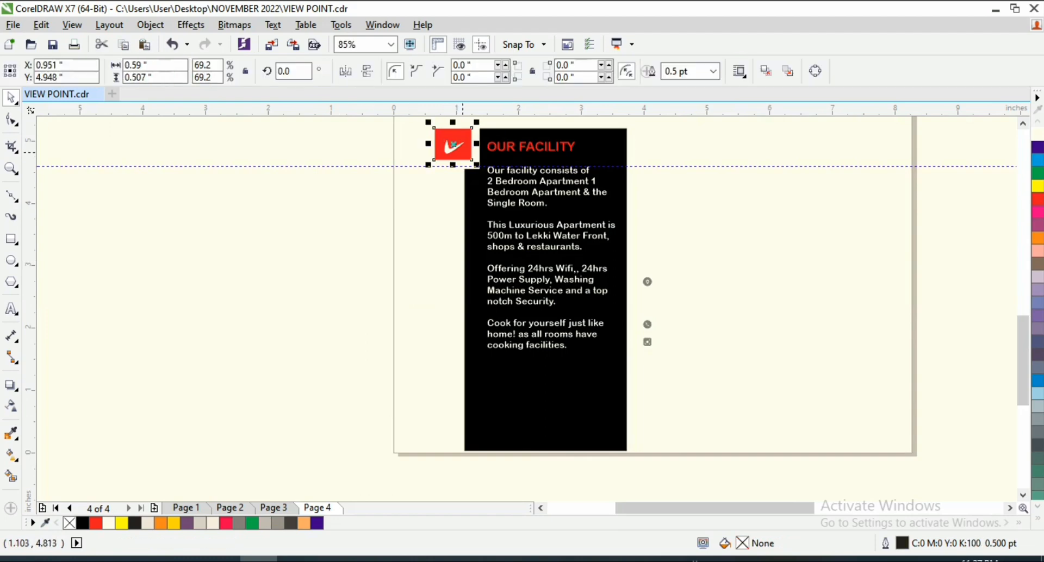
drag(463, 153, 440, 425)
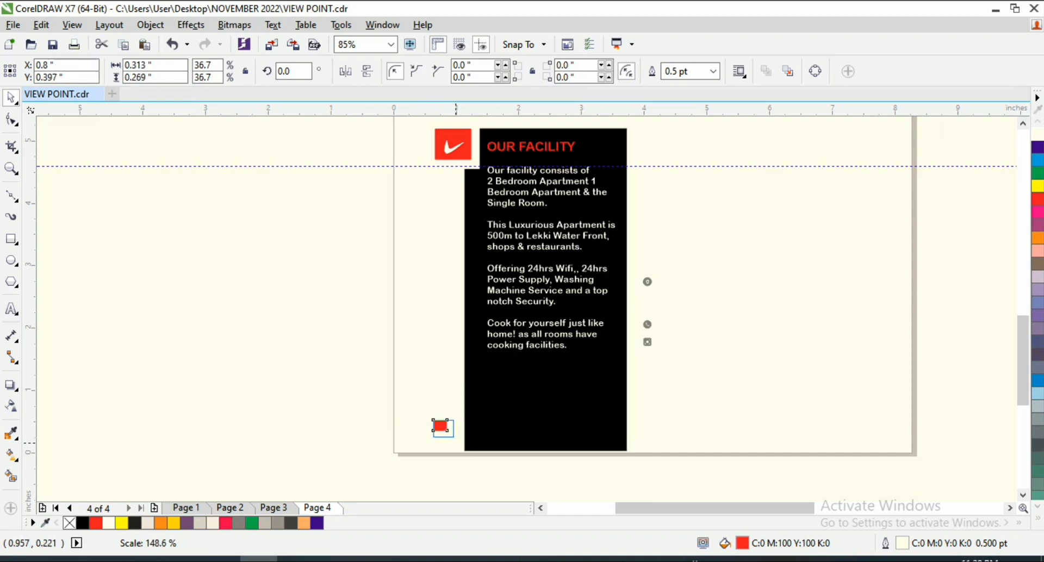
drag(446, 424, 451, 433)
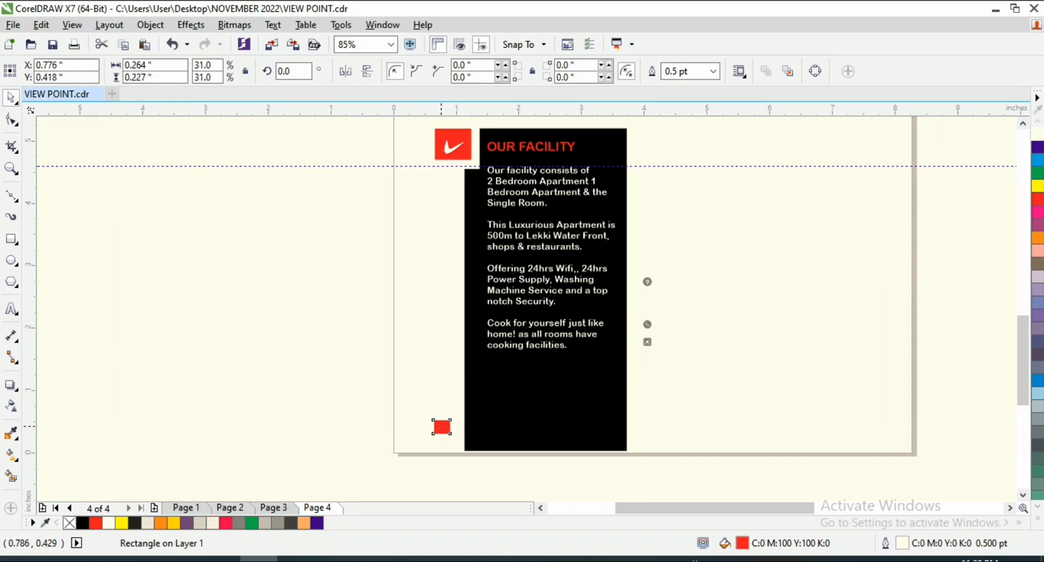
- Move the special-offer and contact text from beside the page into the blank area right of the black panel
key(F3)
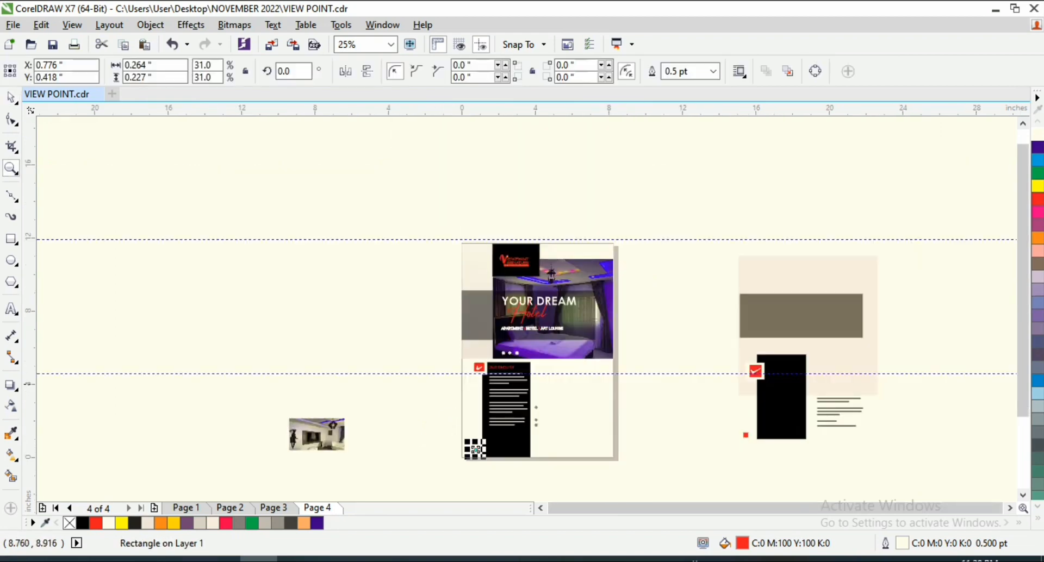
drag(918, 387, 803, 453)
drag(838, 413, 572, 428)
key(F2)
drag(631, 380, 527, 458)
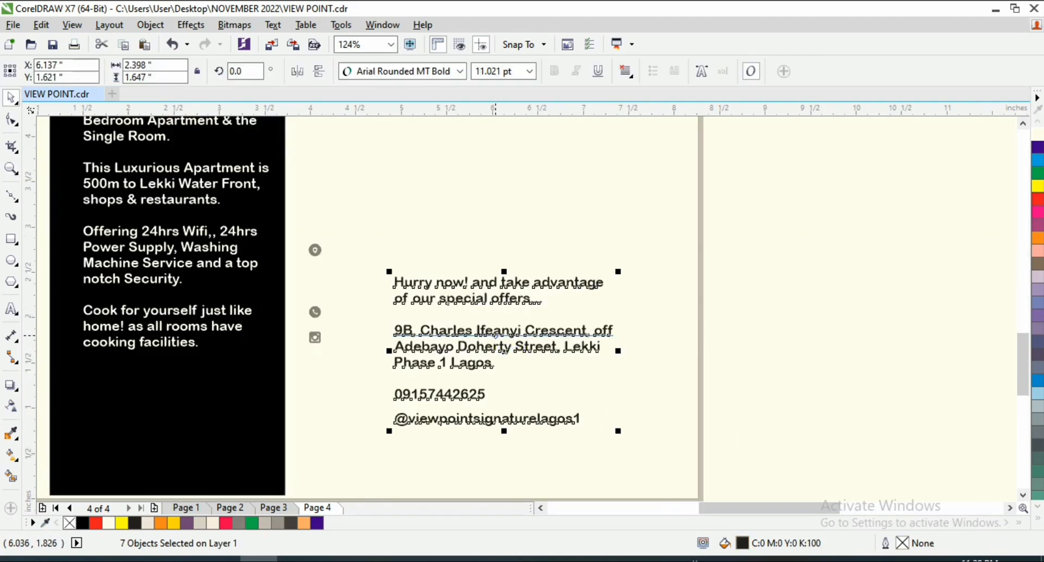
drag(495, 336, 485, 304)
- Move the location, phone and Instagram icons next to their matching contact lines
drag(336, 212, 253, 370)
drag(315, 310, 369, 362)
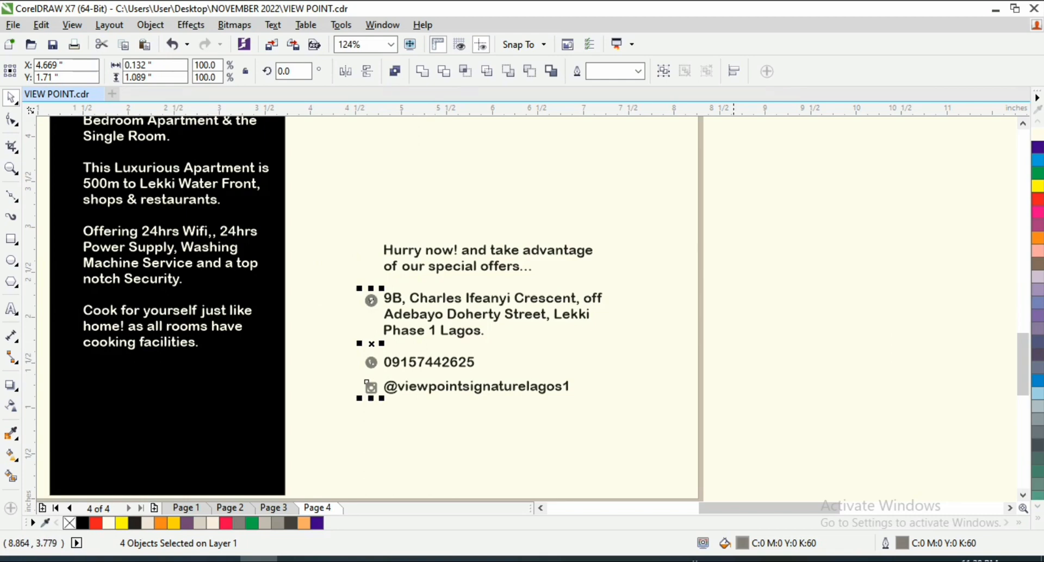
click(697, 142)
- Move the living-room photo from outside the page to the space above the contact text
key(F4)
click(317, 434)
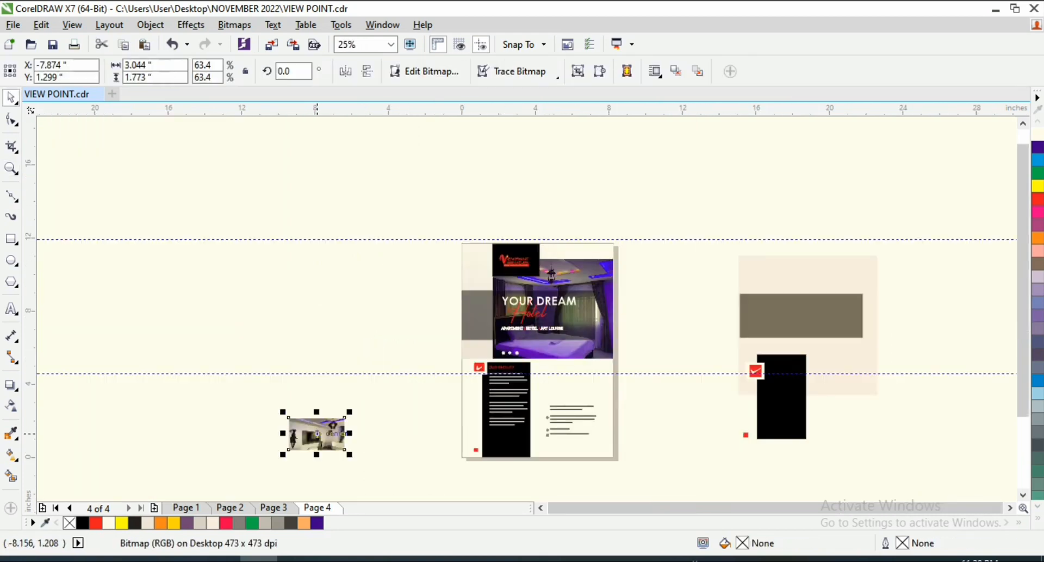
drag(313, 435, 569, 389)
key(z)
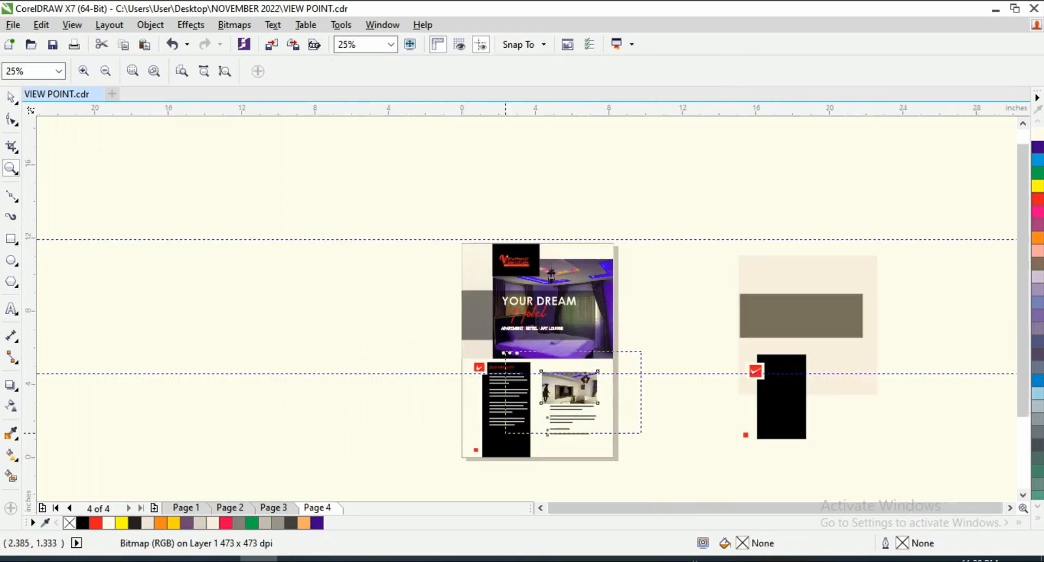
drag(506, 352, 642, 434)
key(space)
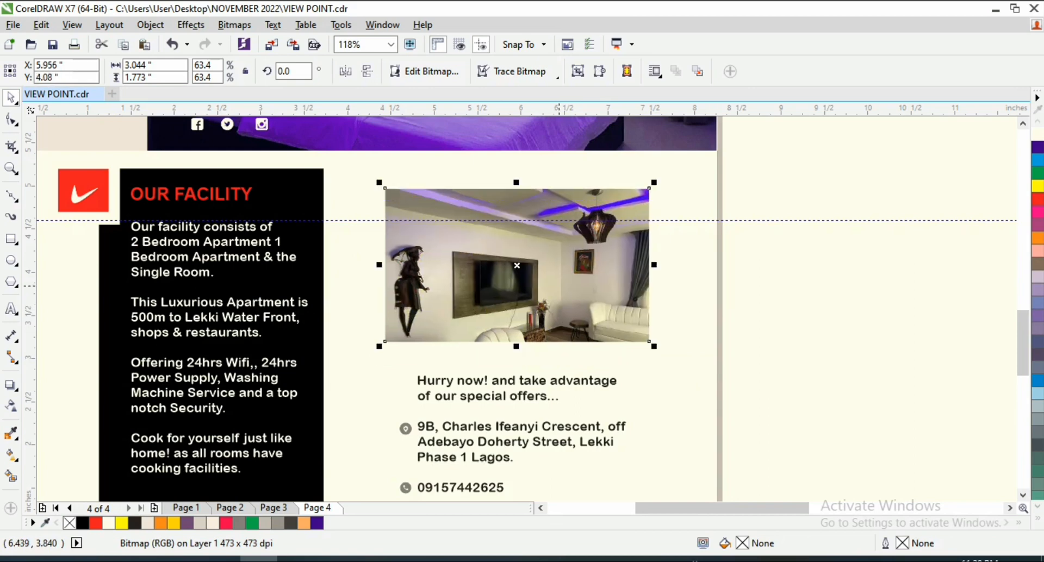
drag(559, 286, 544, 286)
- Move the contact text and icons up under the photo, enlarge them to about 2.70 in wide and nudge them left
drag(719, 365, 375, 484)
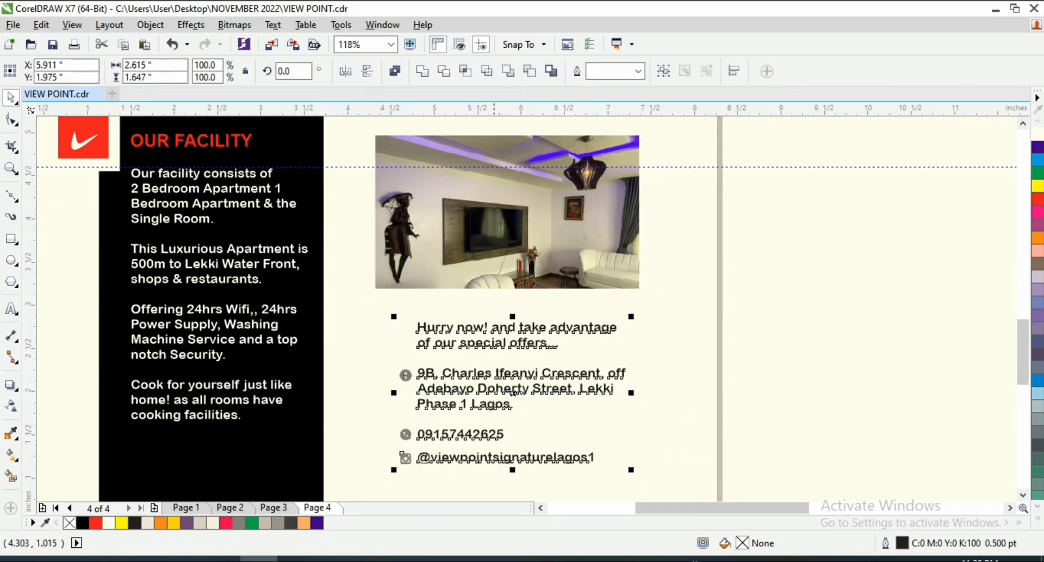
drag(516, 391, 507, 369)
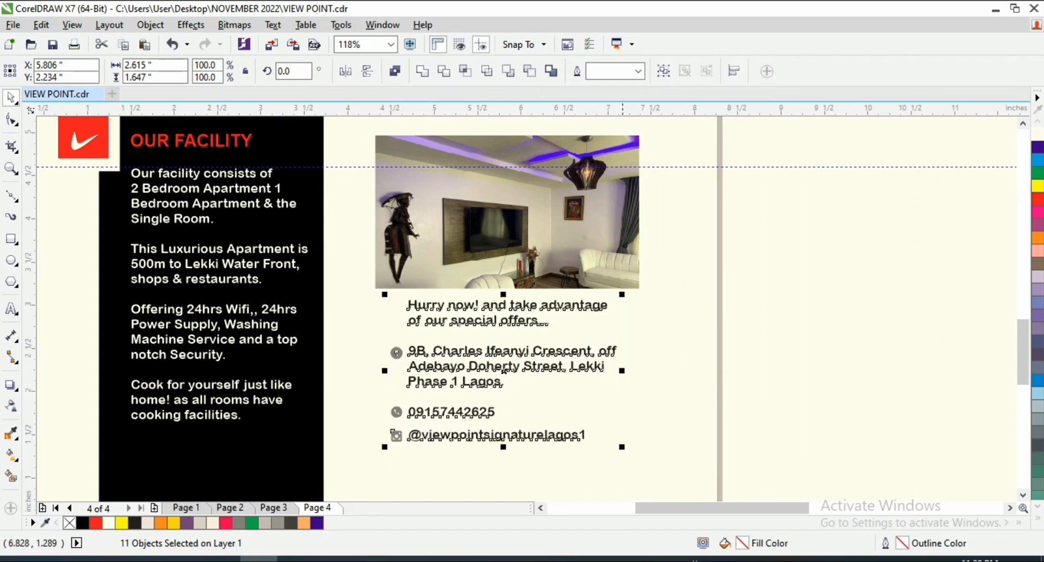
drag(624, 444, 633, 450)
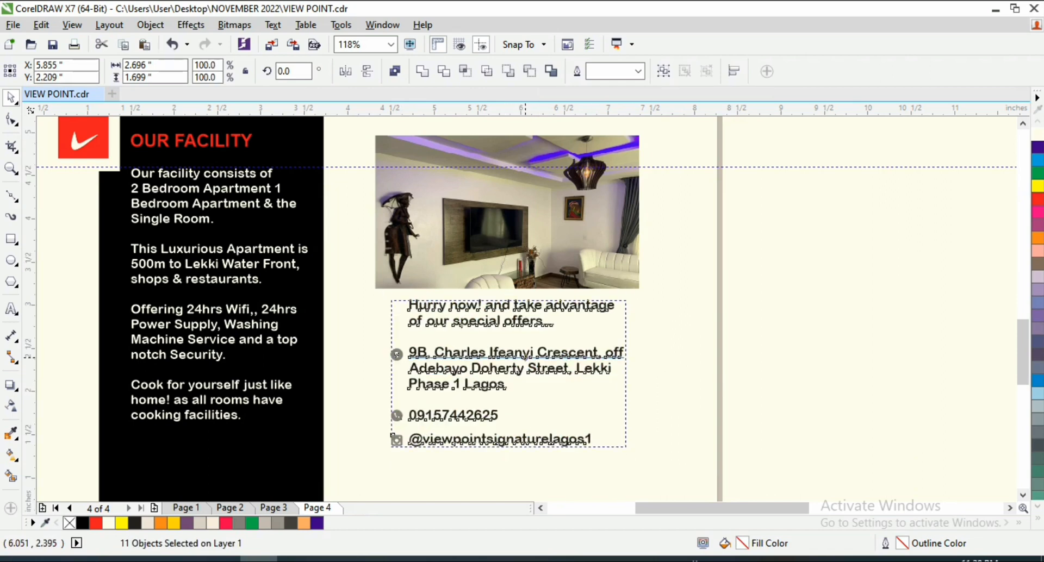
key(F3)
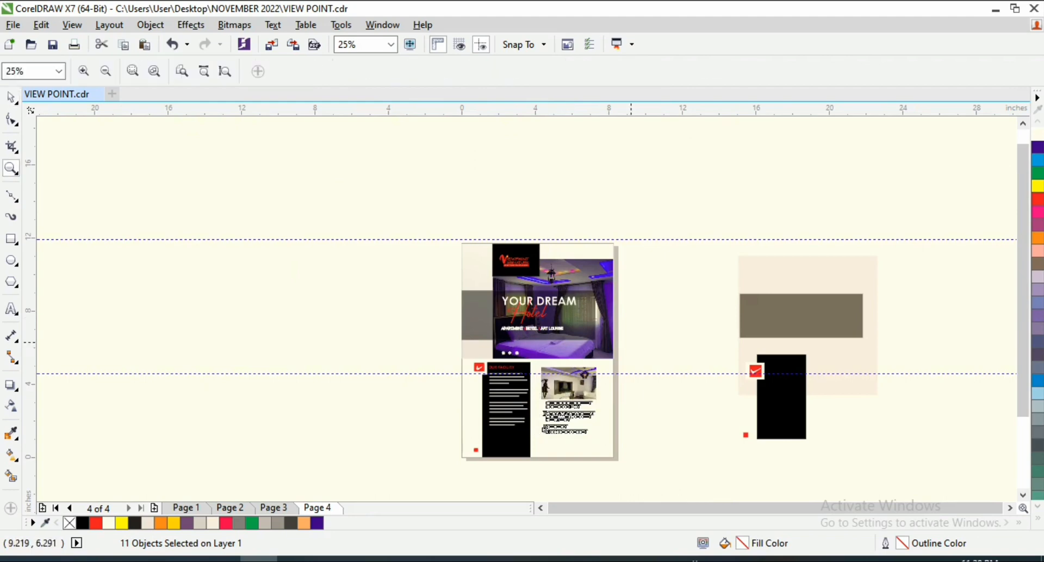
drag(631, 343, 503, 443)
key(space)
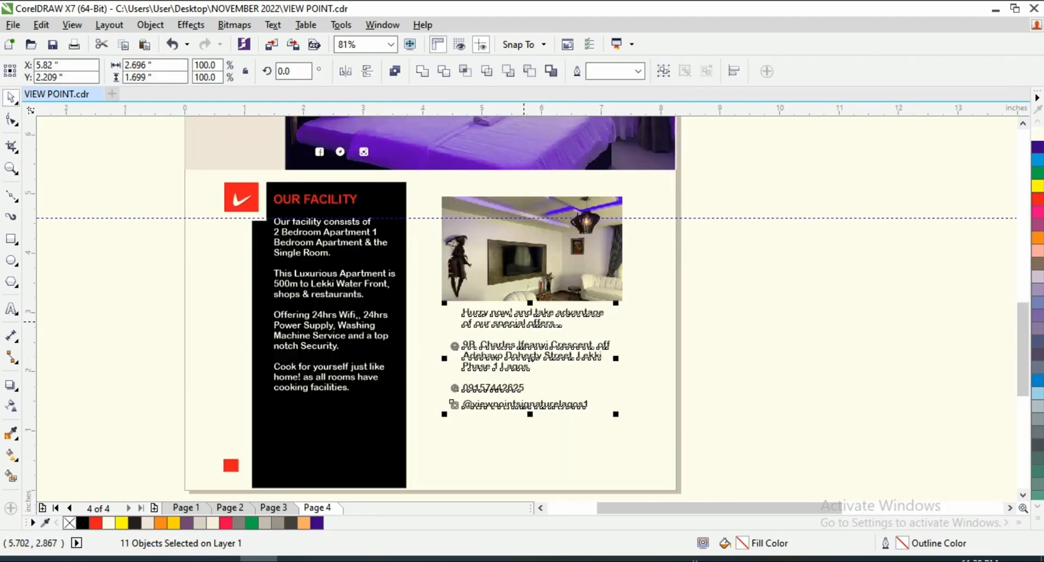
- Nudge the contact text and icons down and left, and lower them together with the living-room photo by about 0.55 in
drag(524, 321, 517, 327)
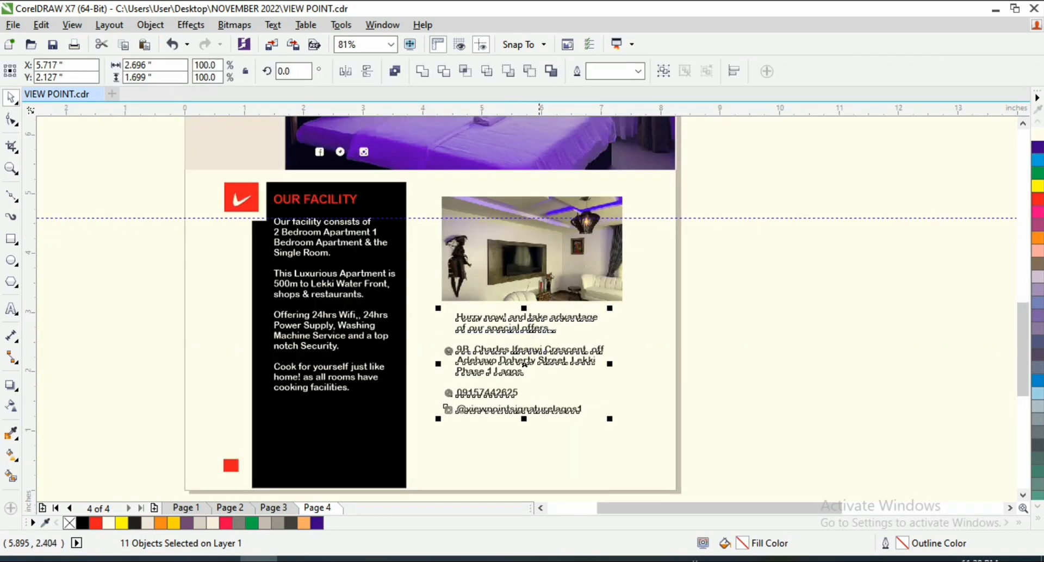
key(F2)
right_click(546, 334)
key(F2)
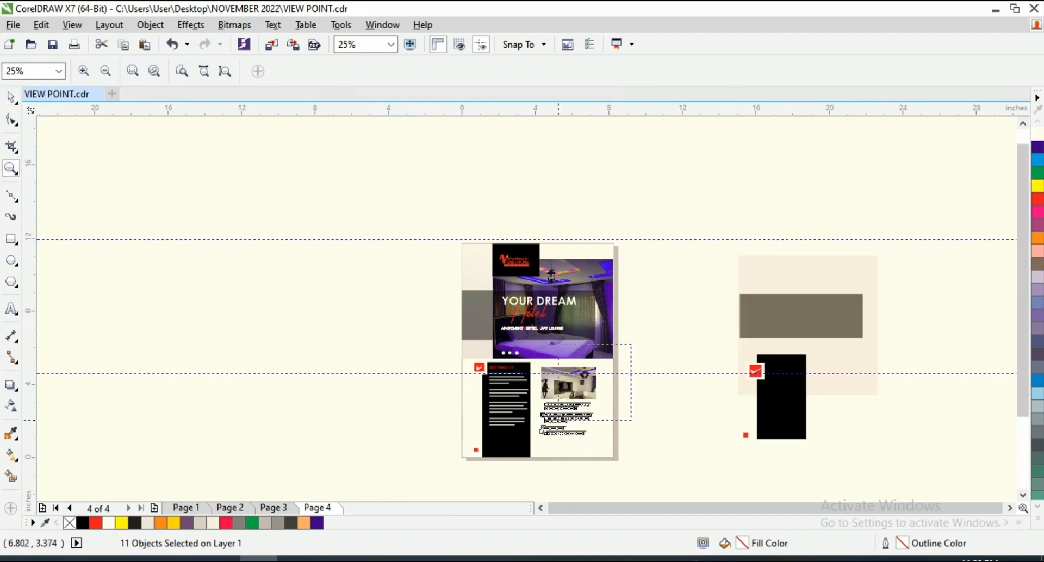
drag(559, 420, 559, 420)
key(space)
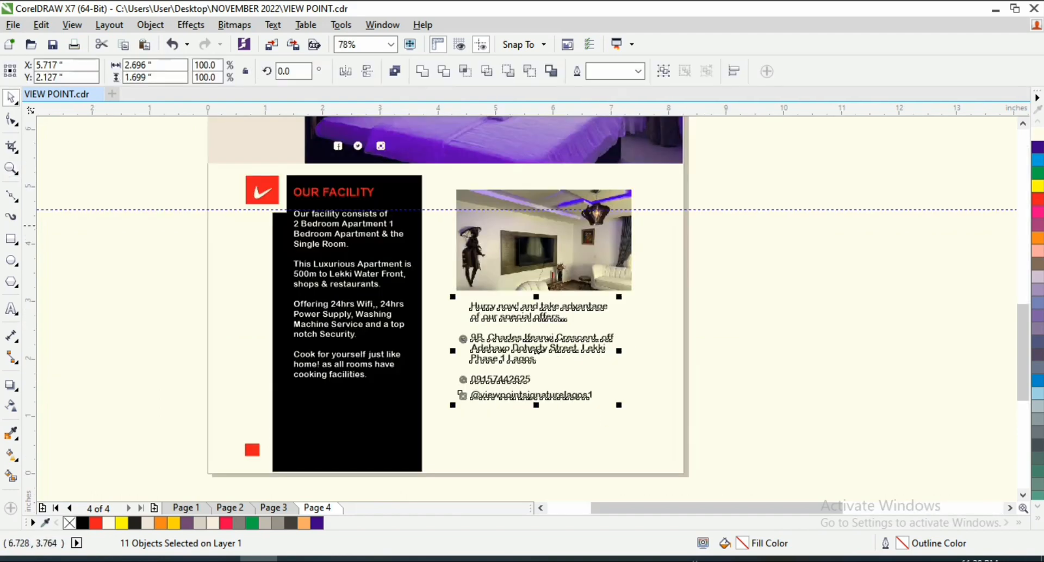
drag(731, 171, 446, 430)
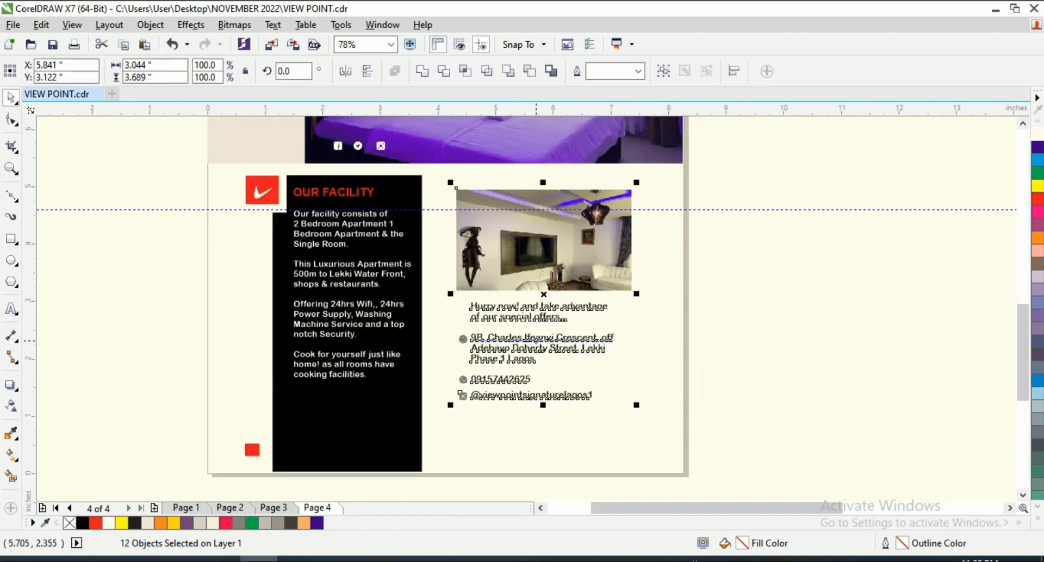
drag(537, 352, 548, 366)
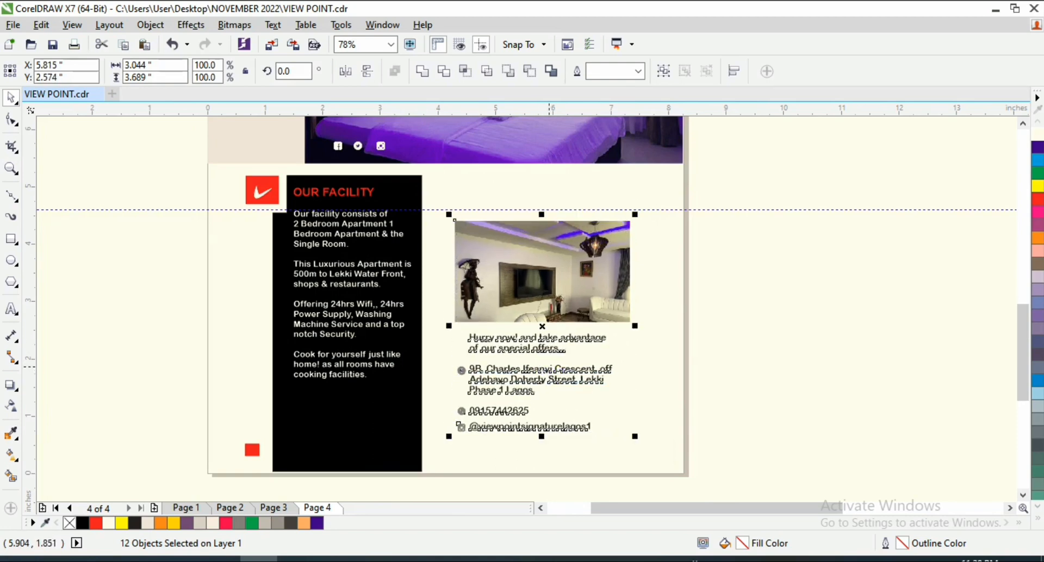
- Fit the whole page in view and preview the flyer full screen without the interface
key(z)
click(225, 71)
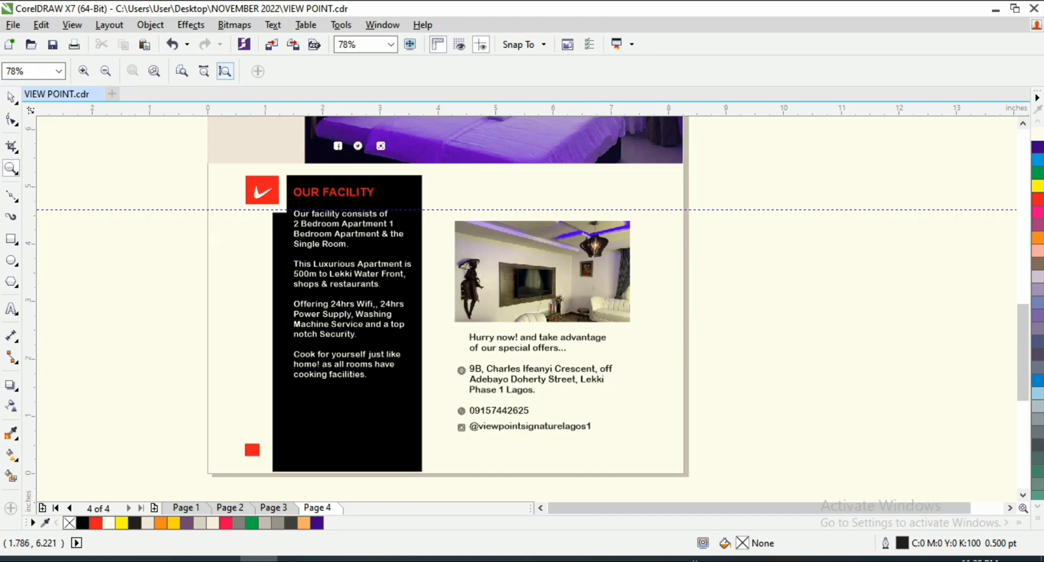
key(space)
right_click(298, 162)
click(348, 172)
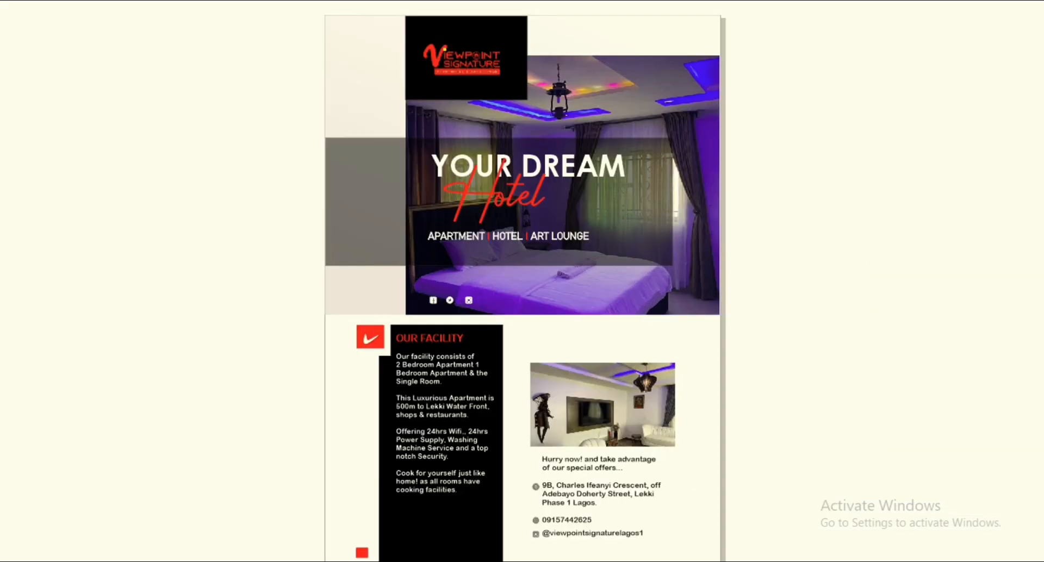
click(795, 218)
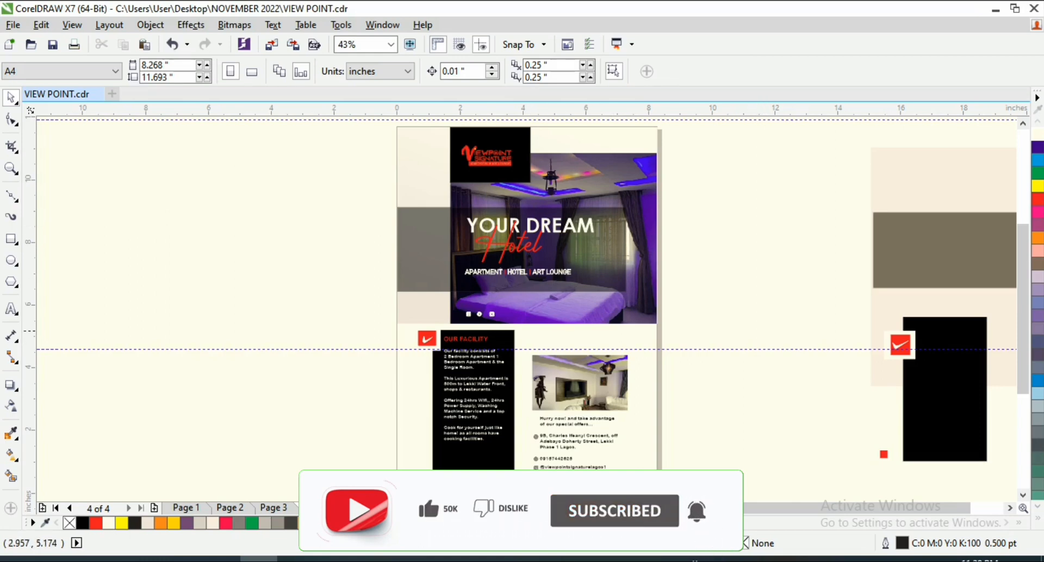
- Lower the red checkmark badge slightly on the black panel's corner and move the OUR FACILITY heading down beside it
scroll(380, 326, up, 3)
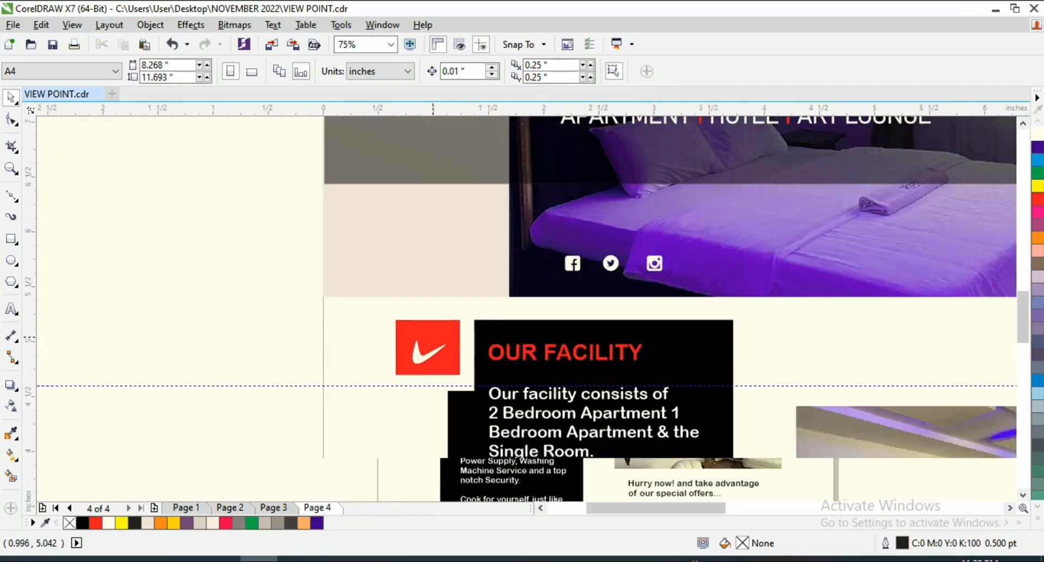
drag(268, 299, 481, 430)
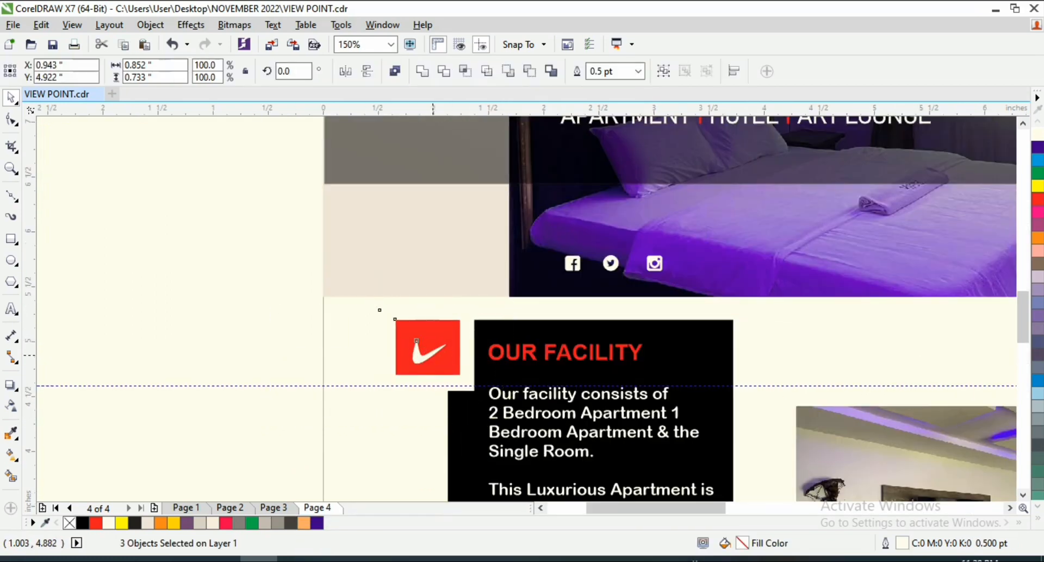
drag(436, 352, 439, 370)
click(531, 360)
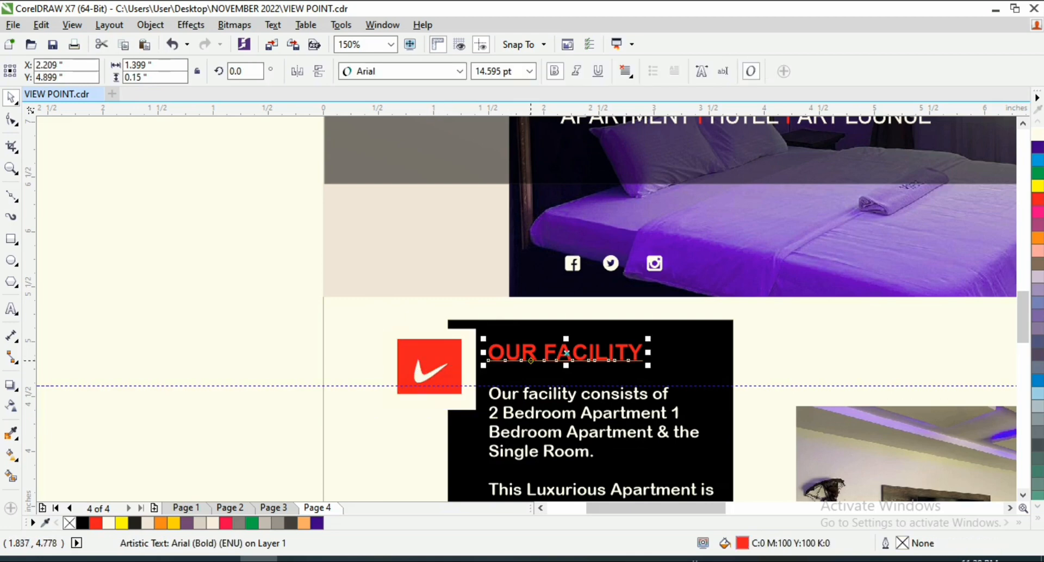
drag(567, 353, 571, 362)
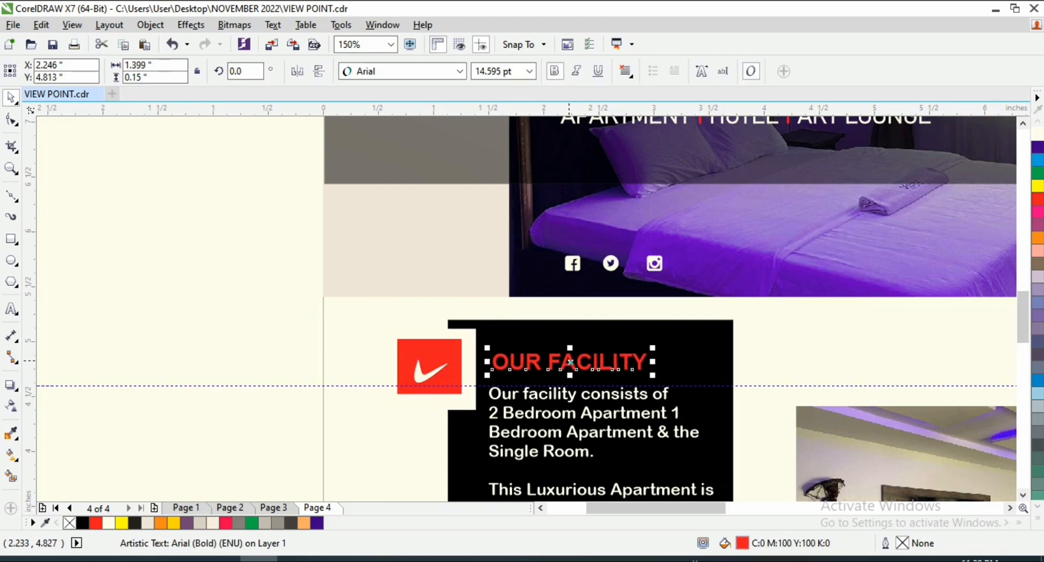
- Fit the whole page in view and check the badge and heading placement against the overall flyer layout
scroll(571, 362, down, 2)
click(11, 169)
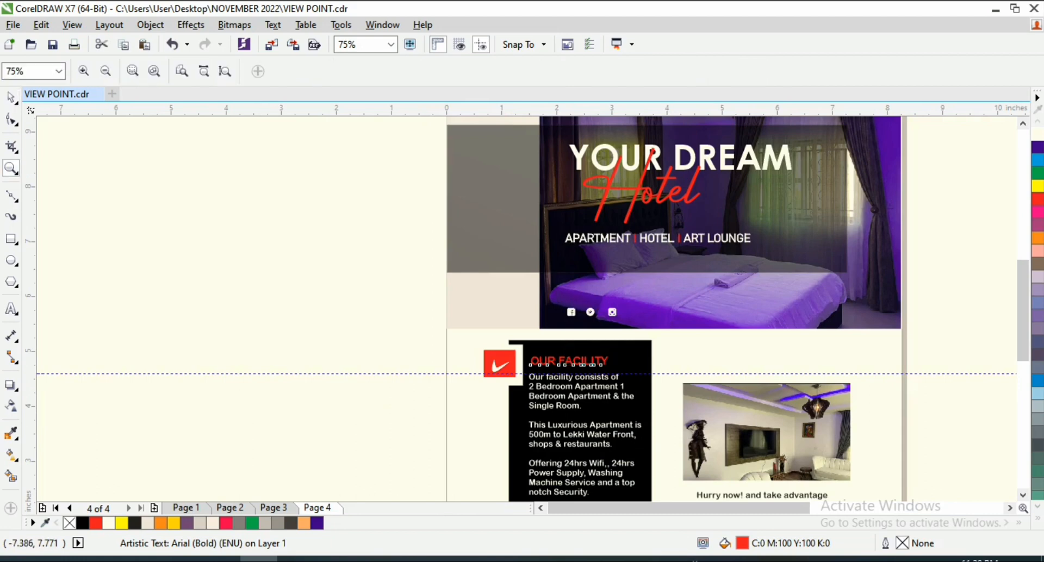
click(225, 71)
click(11, 98)
click(274, 286)
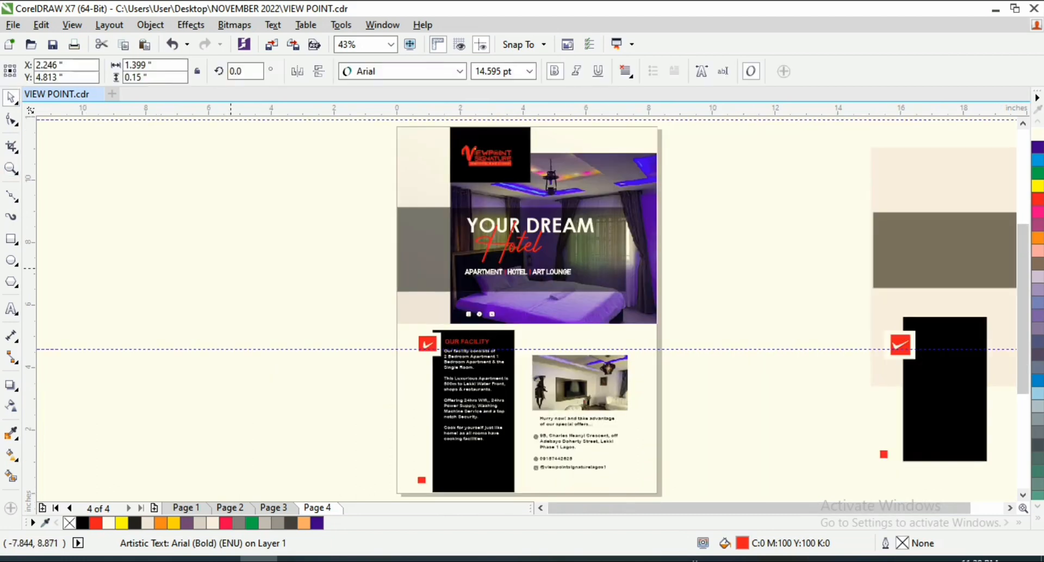
drag(273, 286, 493, 374)
click(375, 318)
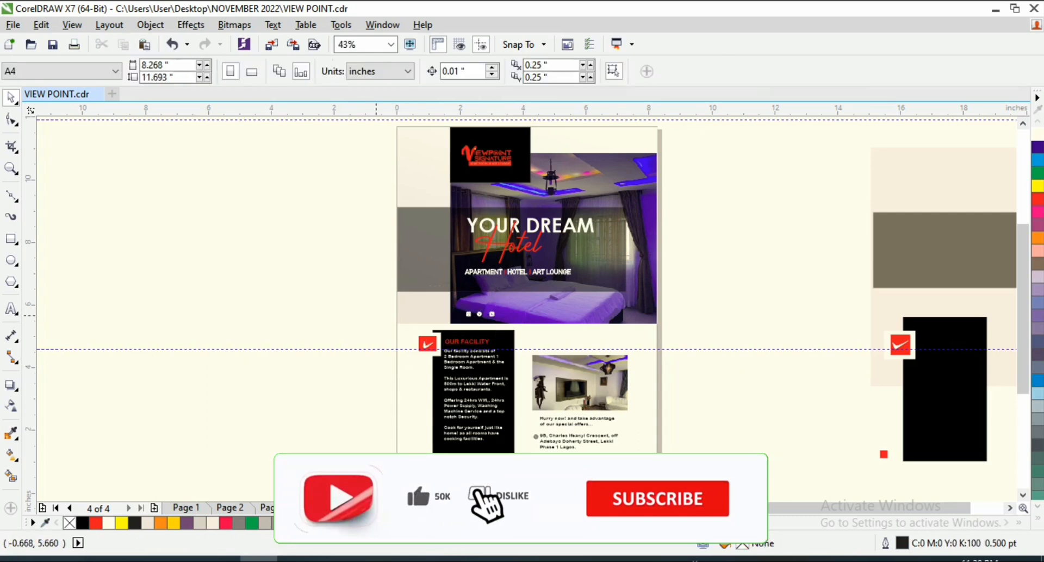